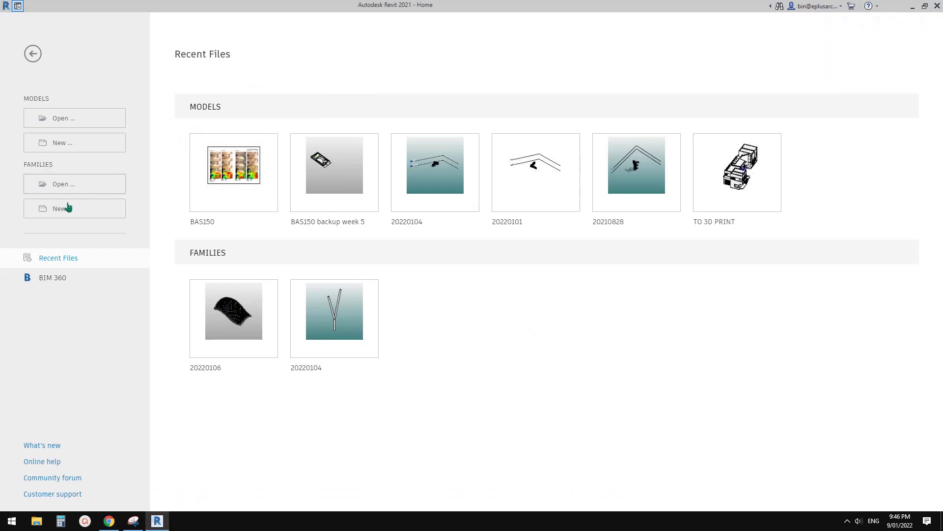
- Create a new project from the defaultAUSENU template and check the roof reference images in the browser
click(64, 143)
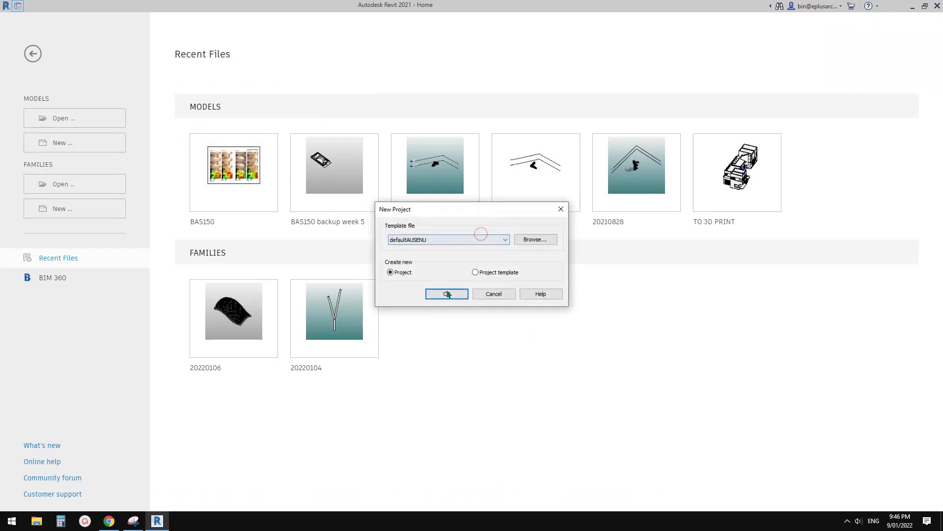
click(447, 293)
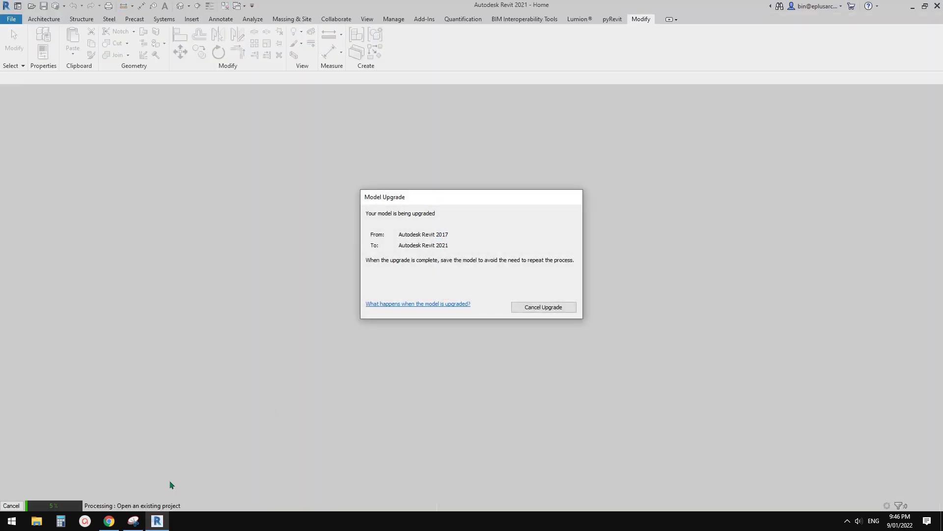
click(116, 524)
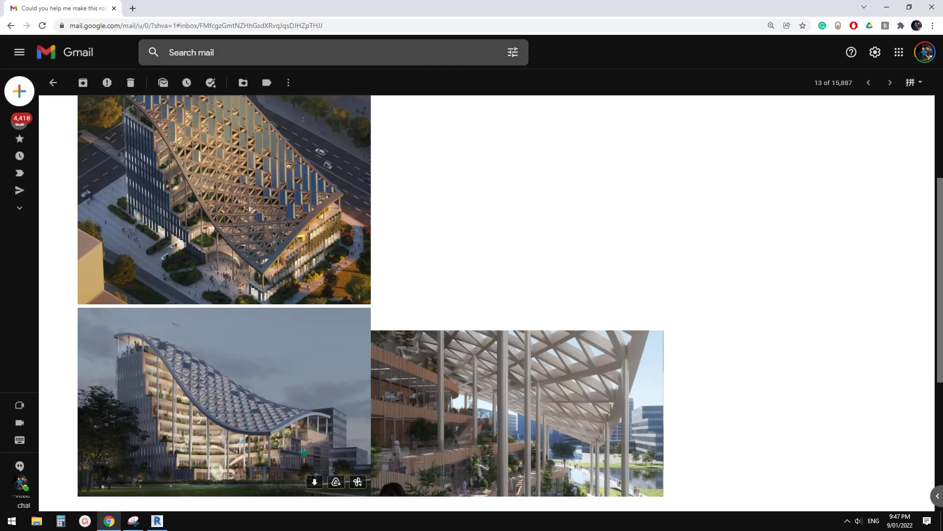
click(157, 521)
- Draw a rectangle of 8000 mm high Double brick - 270 walls, about 57730 by 27730 mm, on the Ground Floor plan
middle_drag(392, 327, 372, 335)
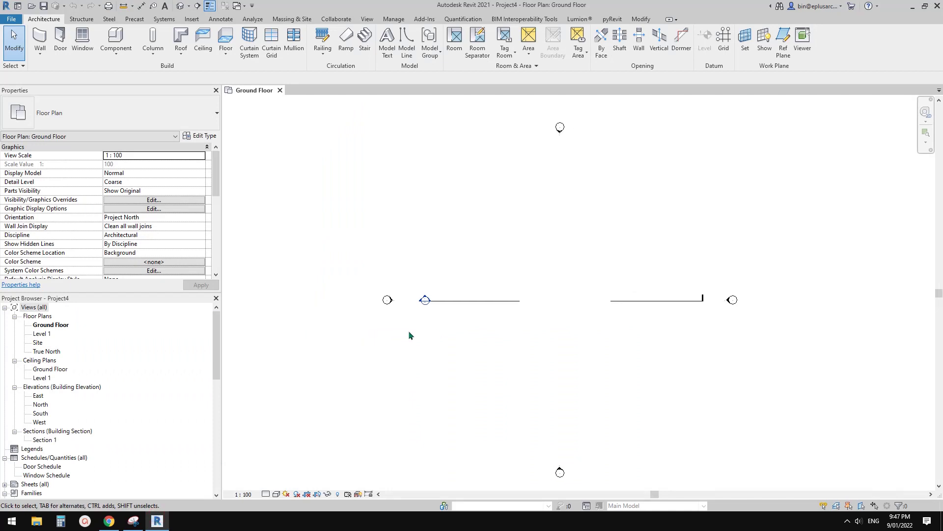
middle_drag(503, 334, 453, 340)
key(w)
key(a)
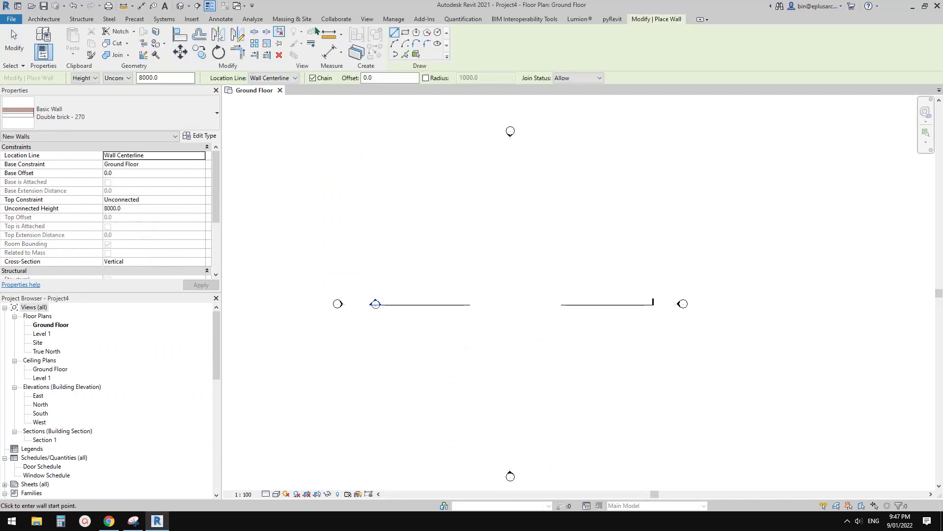
click(405, 33)
click(412, 238)
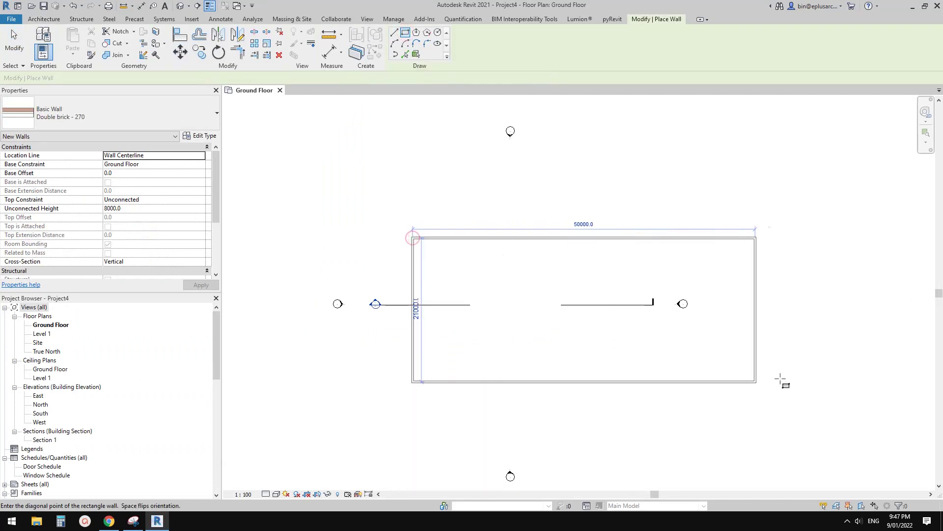
click(811, 429)
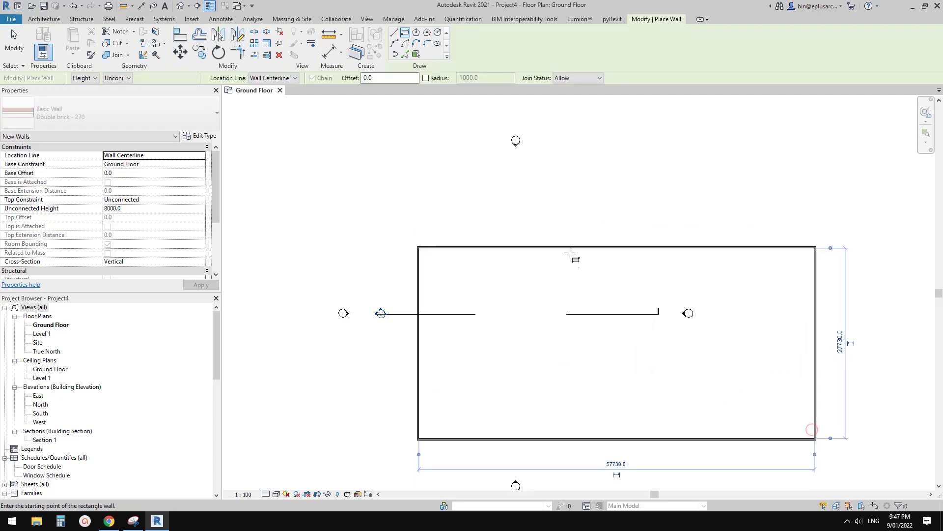
key(Escape)
key(Escape)
- Open the default 3D view and stretch the top of the short west wall well above the other walls
click(180, 5)
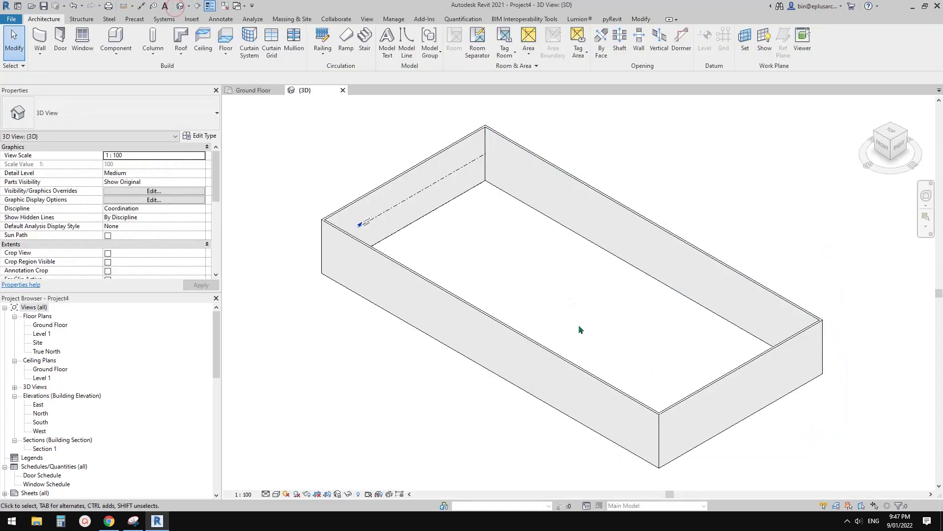
scroll(551, 284, down, 2)
middle_drag(551, 284, 430, 314)
click(362, 276)
middle_drag(378, 290, 391, 307)
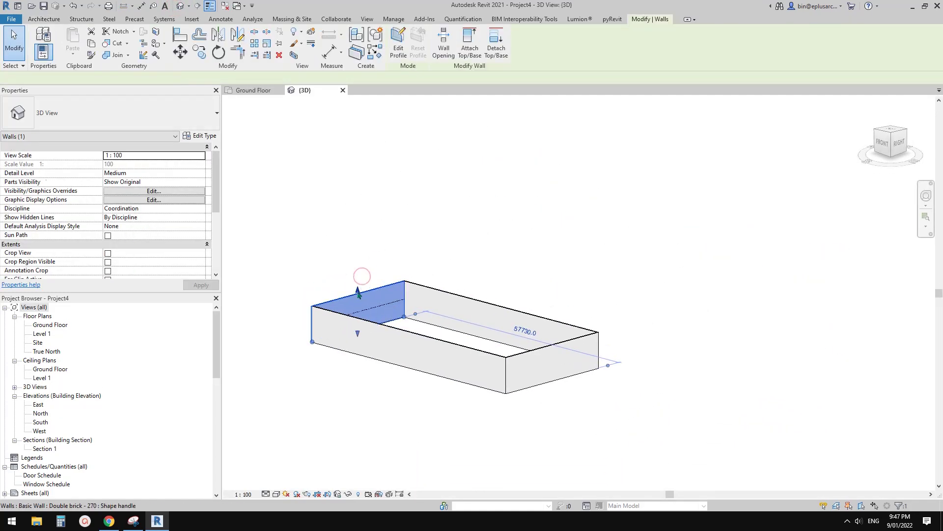
drag(357, 286, 358, 181)
- Edit the north long wall's profile so its top slopes up to the tall west wall's top corner, removing the blocking constraints
click(467, 307)
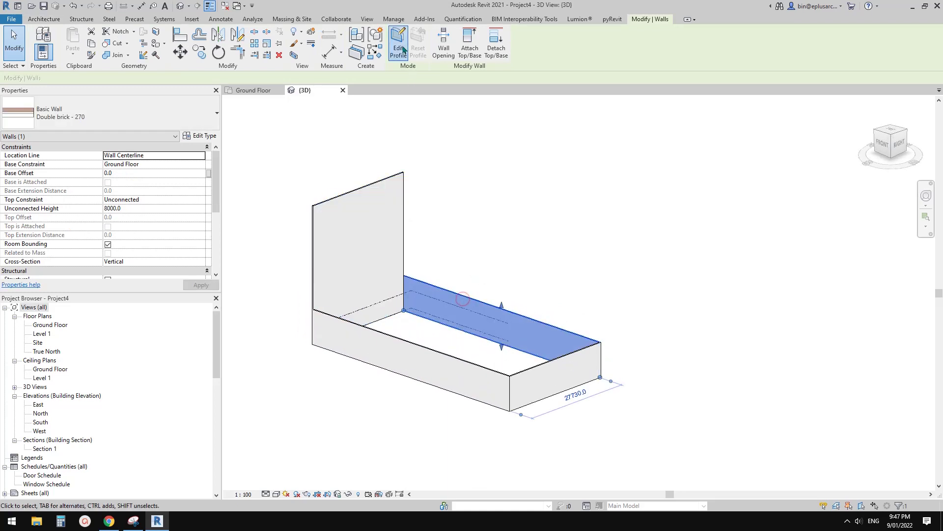
click(398, 48)
click(413, 276)
drag(403, 276, 385, 205)
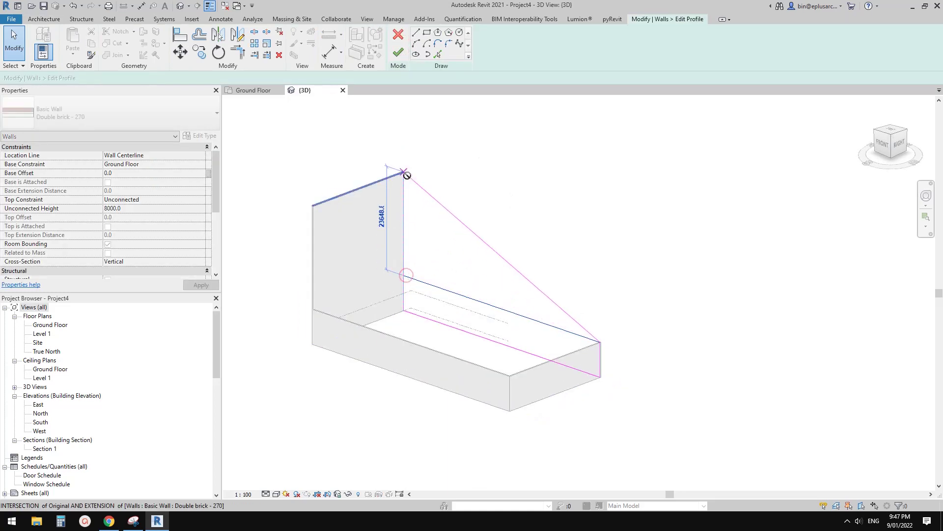
click(764, 498)
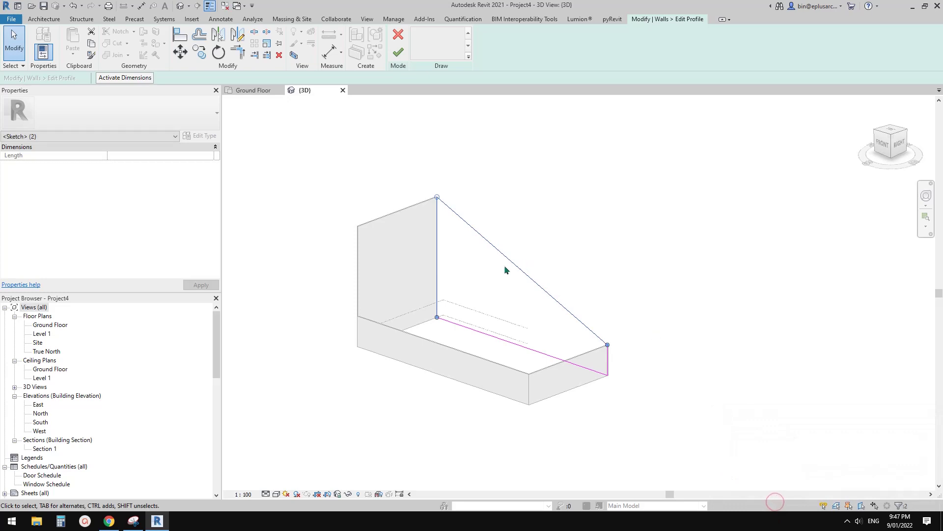
click(398, 51)
- Edit the south long wall's profile so its top slopes up to near the west wall's top, removing the blocking constraints
click(404, 339)
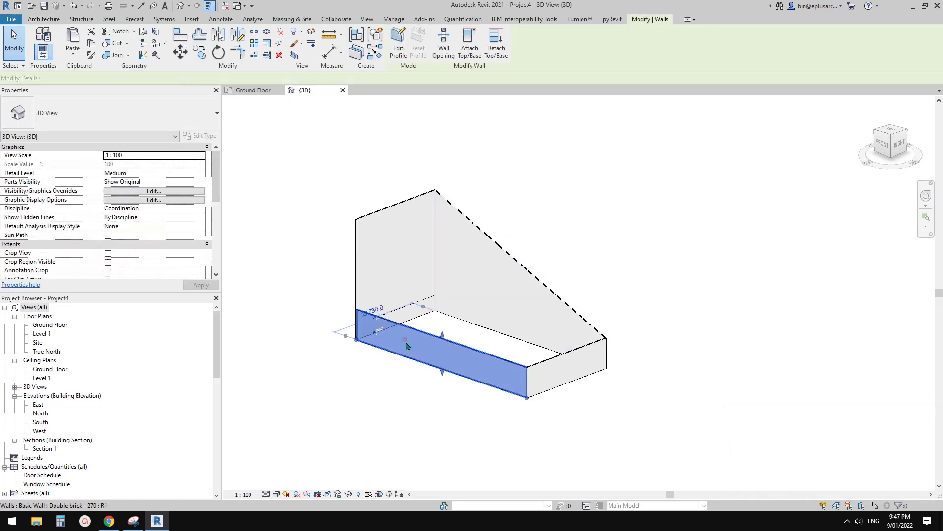
click(398, 48)
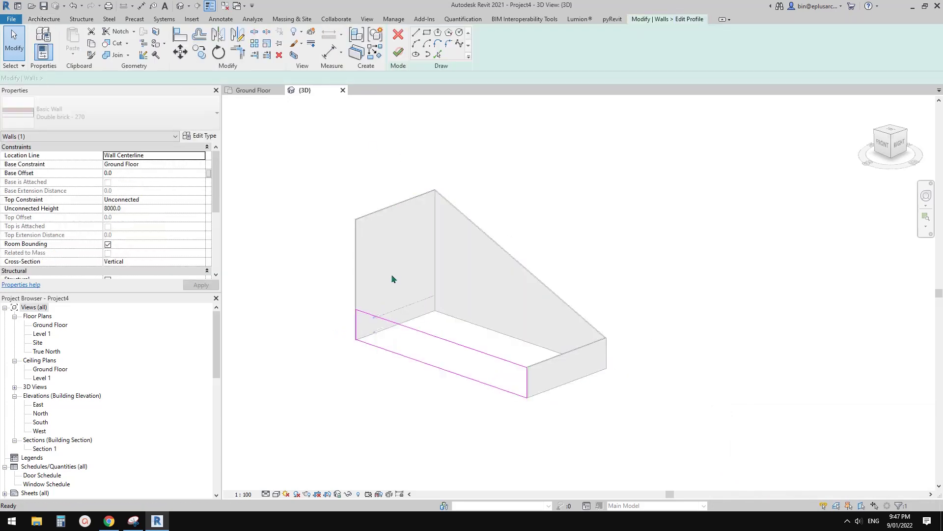
click(357, 316)
drag(356, 317, 356, 225)
click(760, 497)
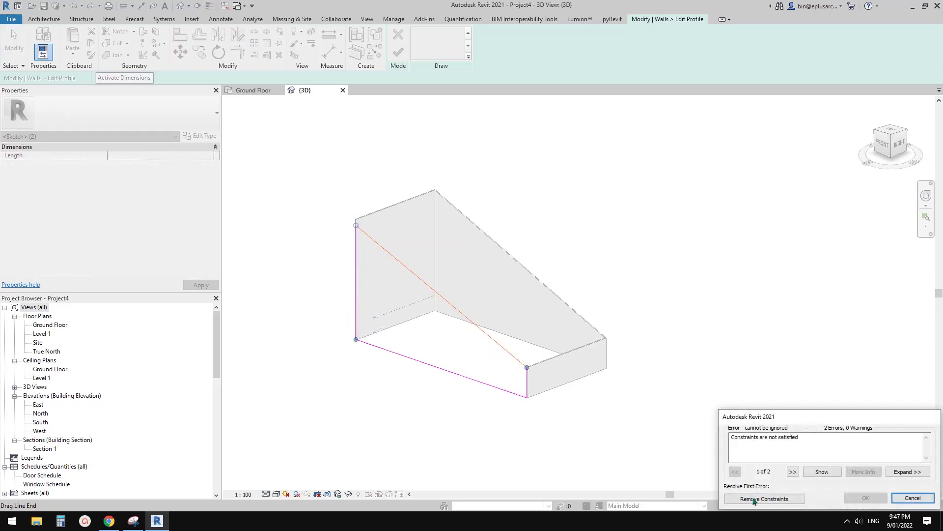
click(398, 52)
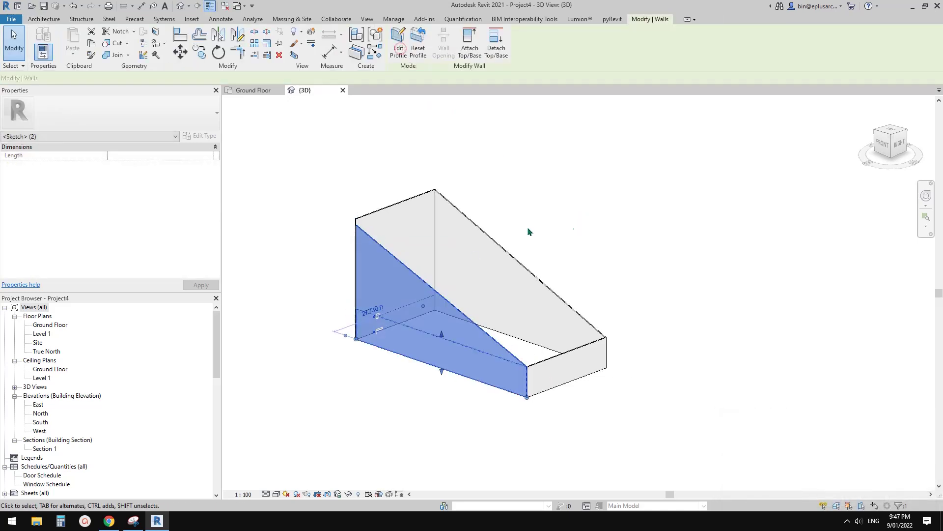
- Review the curved roof reference images in the browser and start an in-place component in the Mass category
shift+middle_drag(468, 314, 492, 354)
click(109, 520)
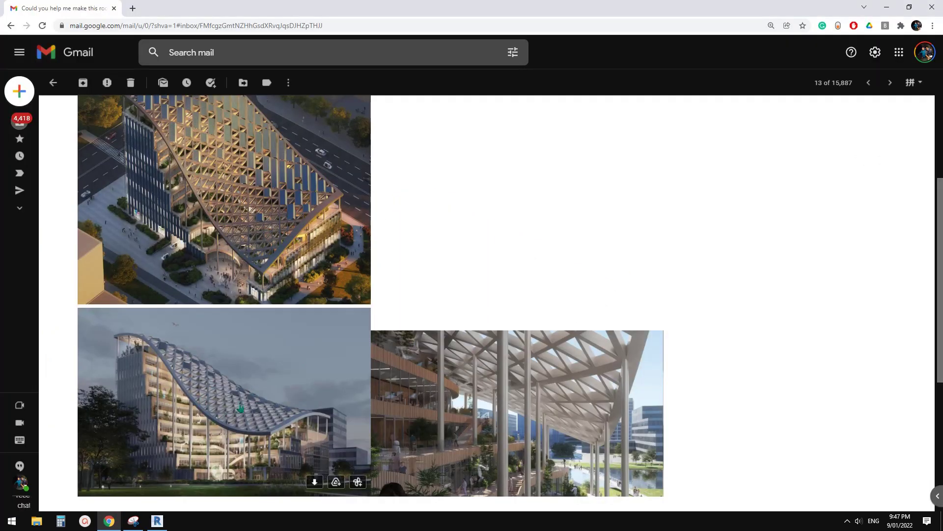
click(158, 521)
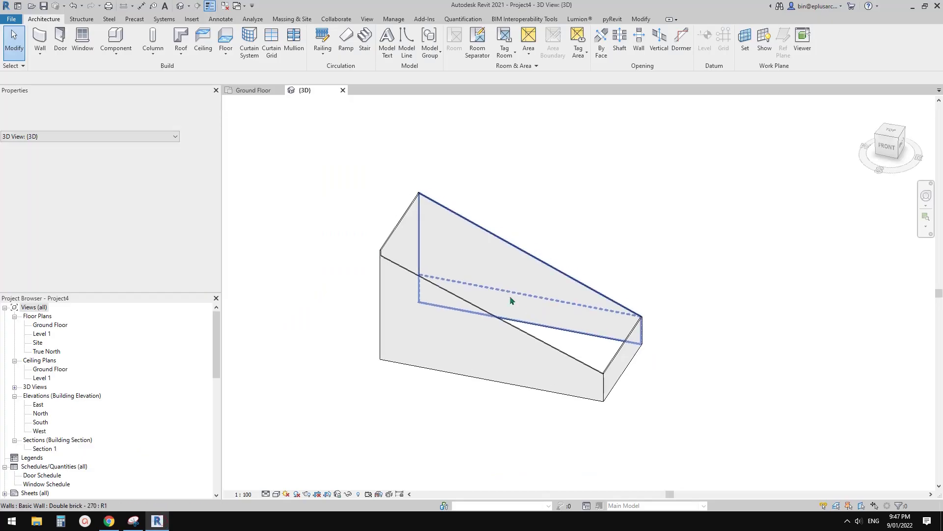
click(116, 49)
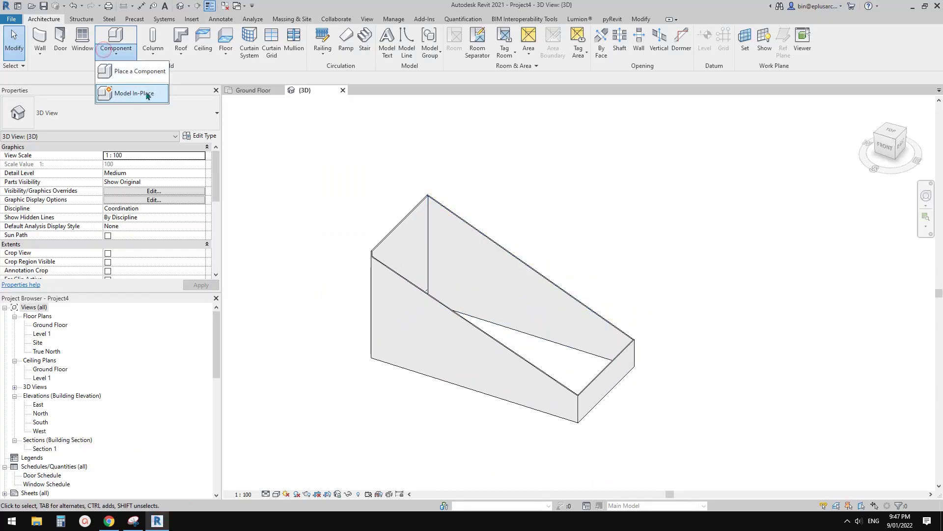
click(134, 92)
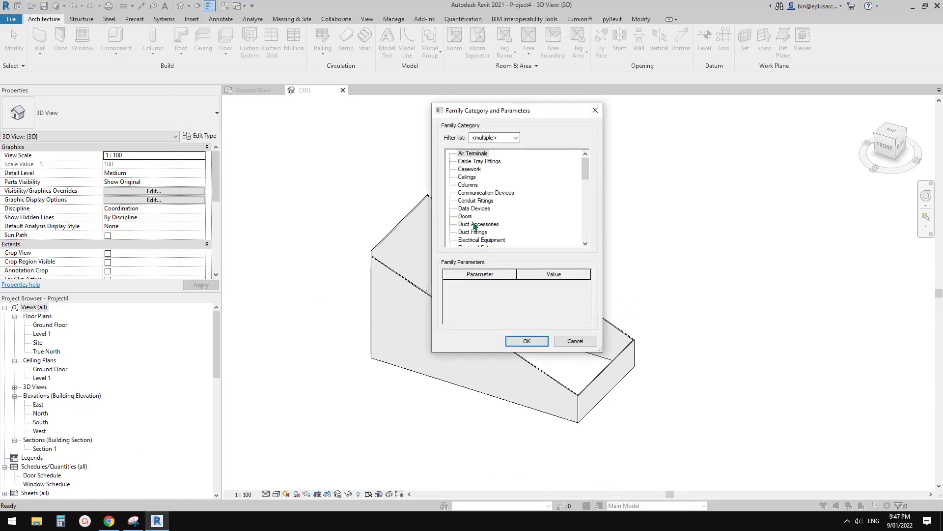
key(m)
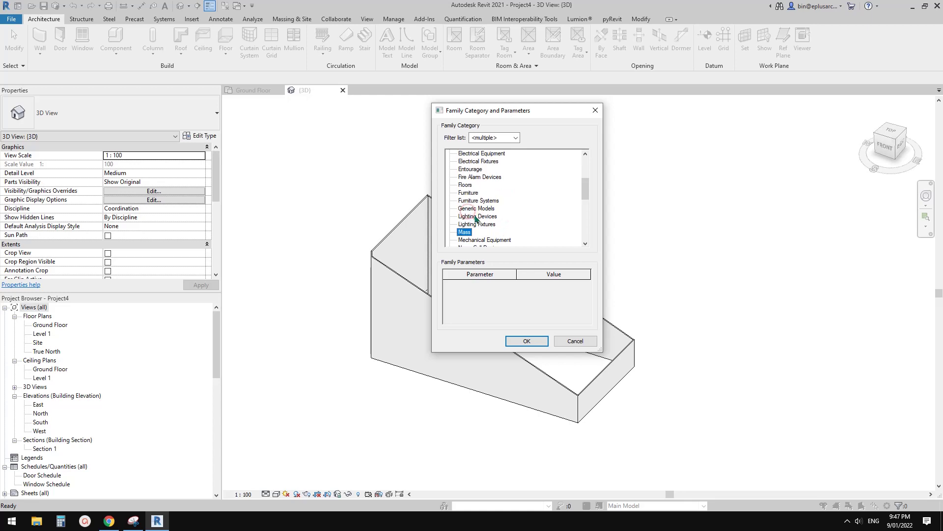
click(540, 343)
click(435, 266)
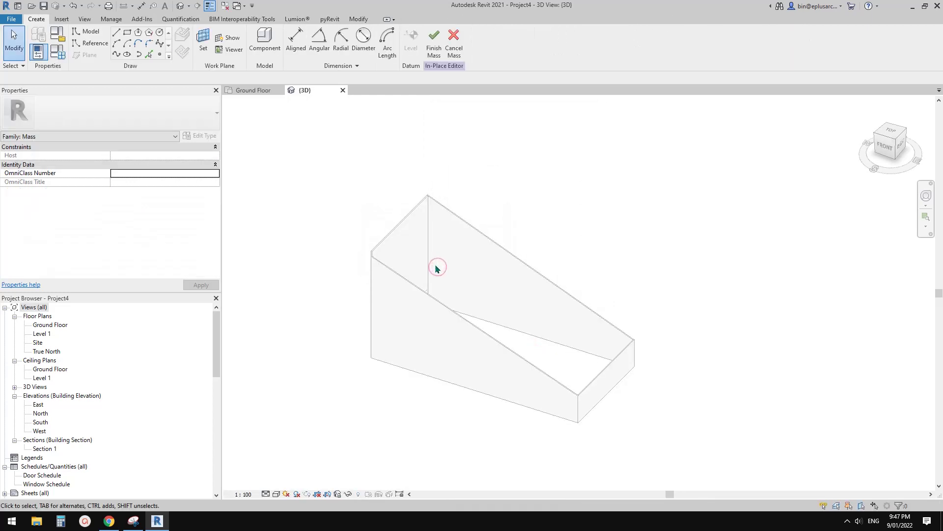
- Open the Site floor plan with the whole wall rectangle in view
double_click(38, 343)
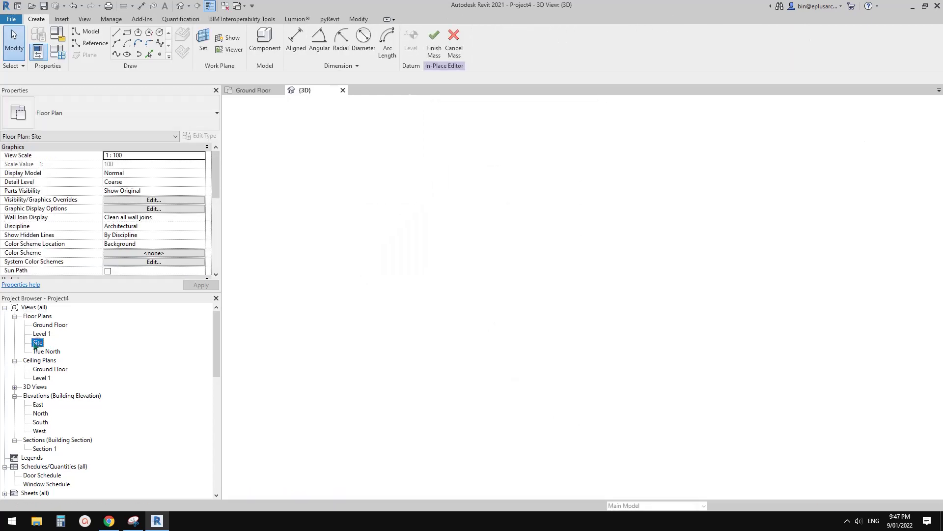
middle_drag(553, 342, 443, 331)
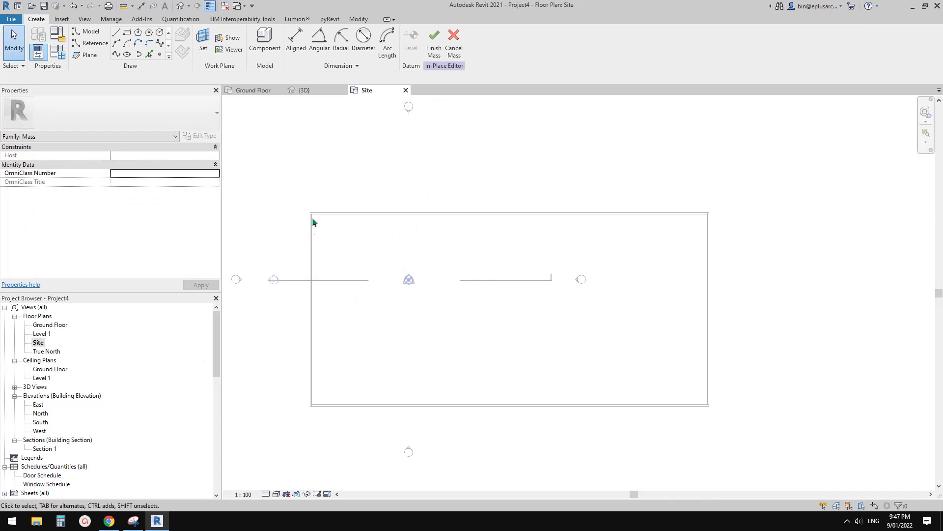
middle_drag(295, 233, 297, 240)
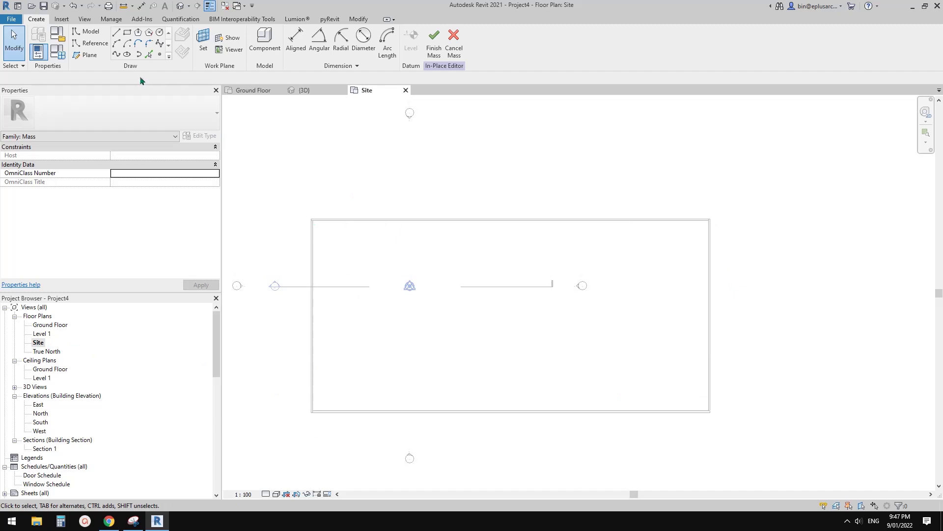
- Draw a spline reference line on the Level 1 plane along the west wall, through both outer corners and the wall's midpoint
click(93, 45)
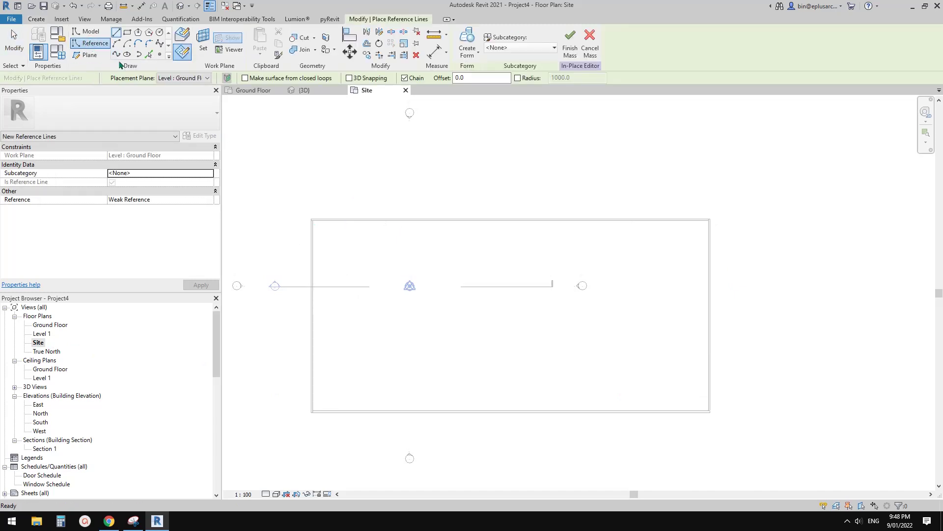
click(116, 55)
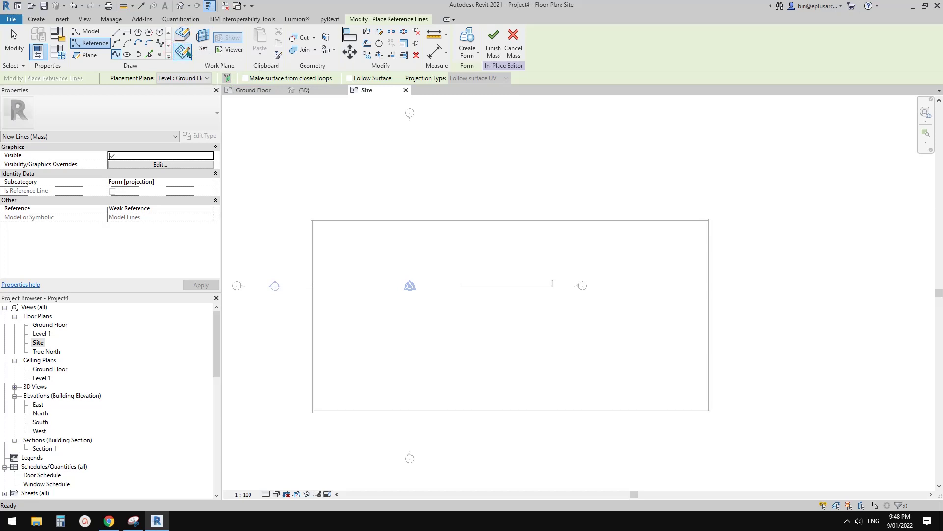
click(208, 78)
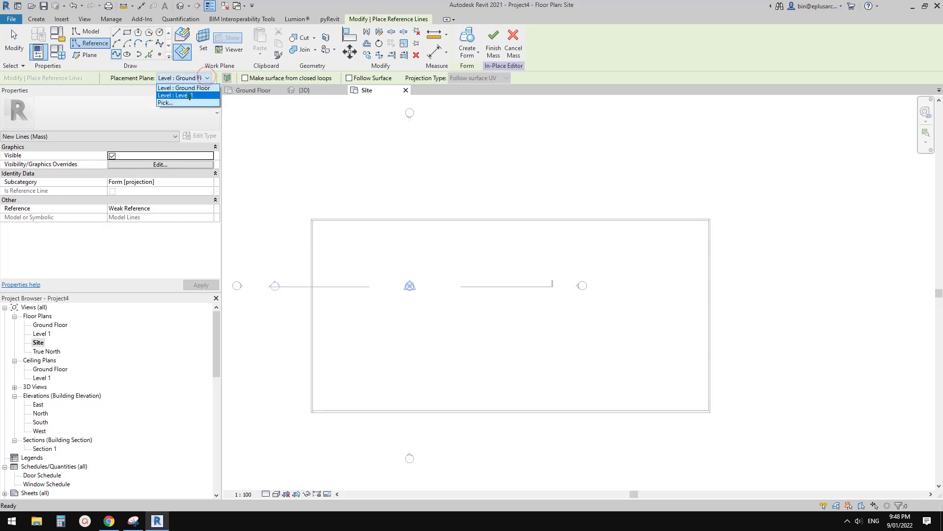
click(193, 96)
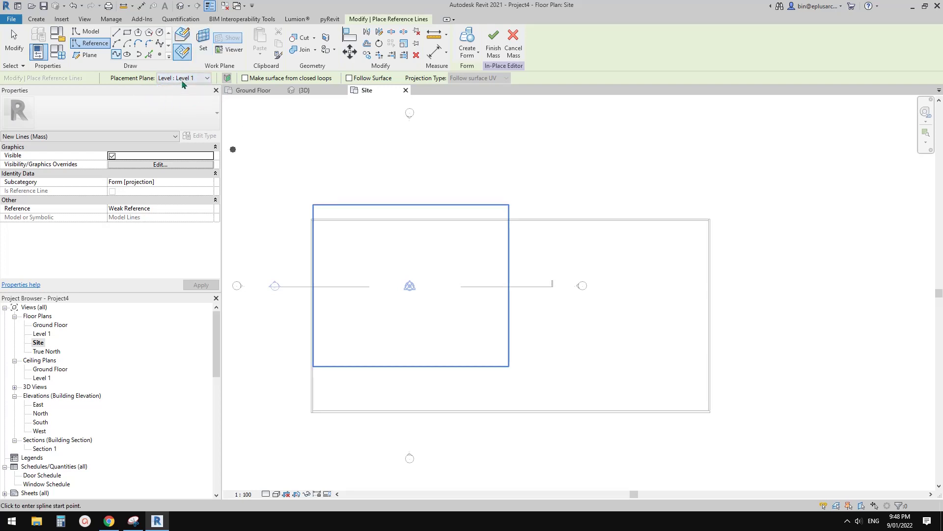
middle_drag(321, 171, 345, 152)
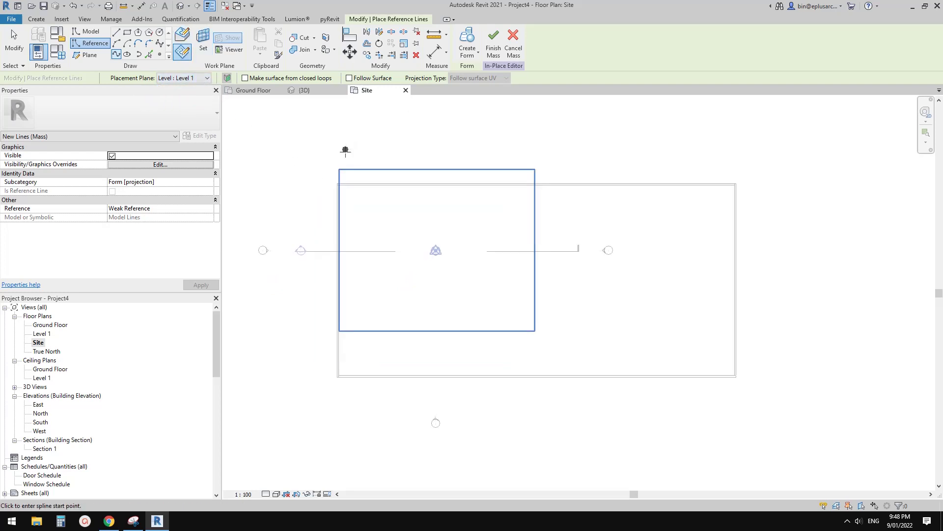
click(337, 184)
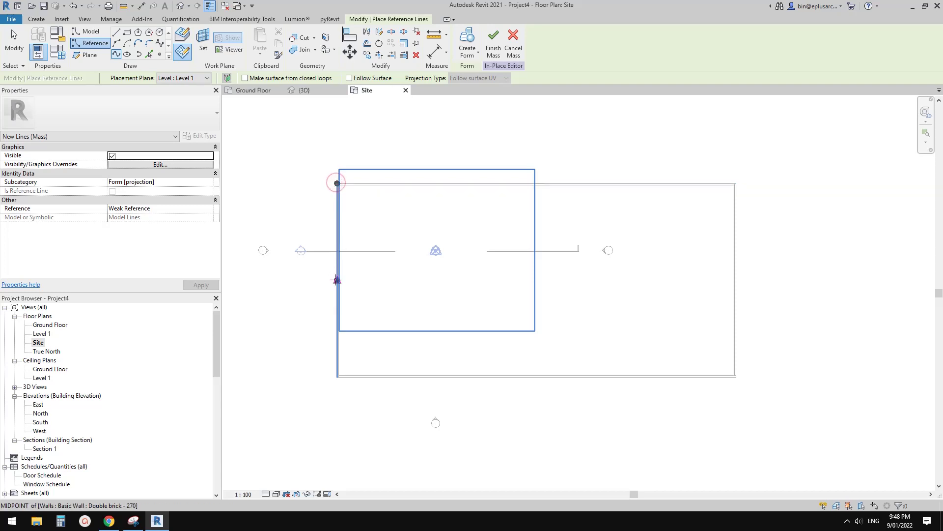
click(338, 280)
click(337, 377)
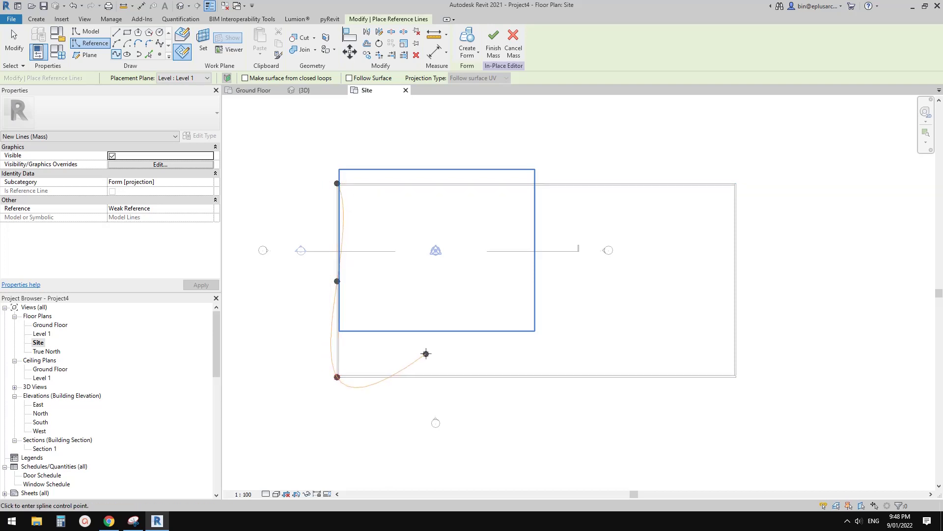
key(Escape)
- Draw a second spline reference line across the building between the long walls, about one fifth of the length from the west wall
click(410, 184)
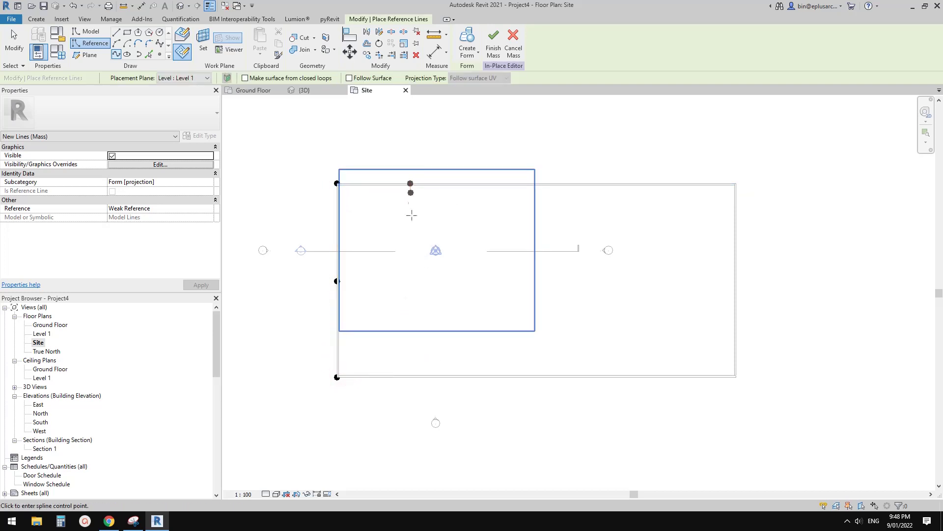
click(408, 251)
click(416, 342)
click(403, 377)
key(Escape)
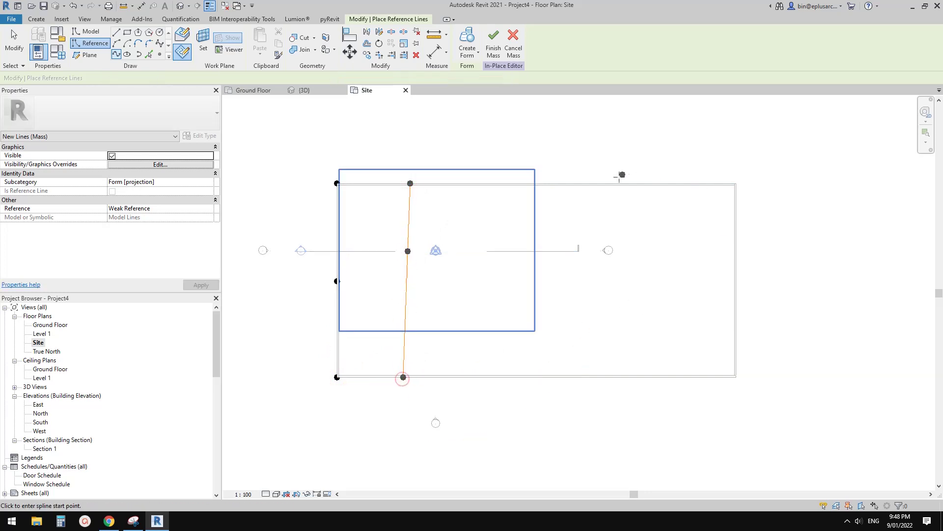
- Draw a third three-point spline reference line across the building between the long walls, about seven tenths of the length from the west wall
click(618, 183)
click(620, 309)
click(622, 376)
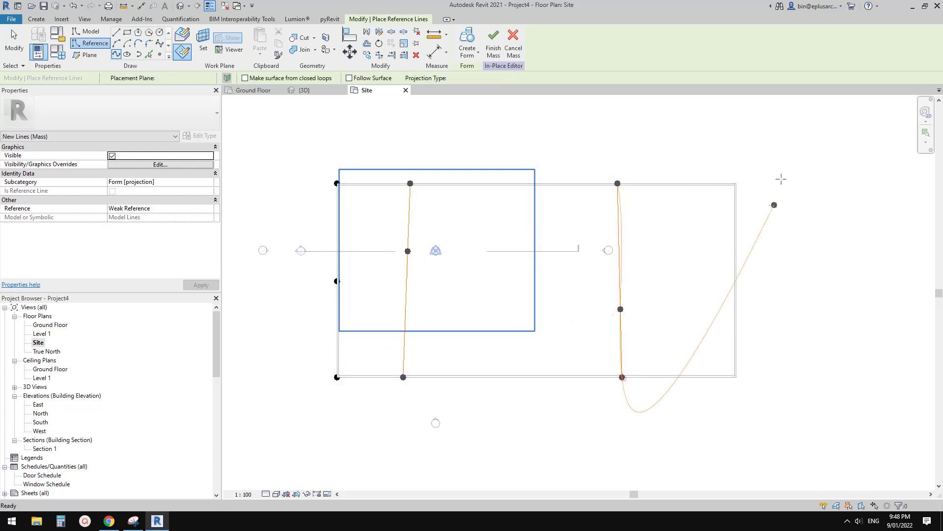
key(Escape)
- Draw a fourth spline reference line along the east wall, through both outer corners and a point near the wall's middle
click(736, 183)
click(737, 288)
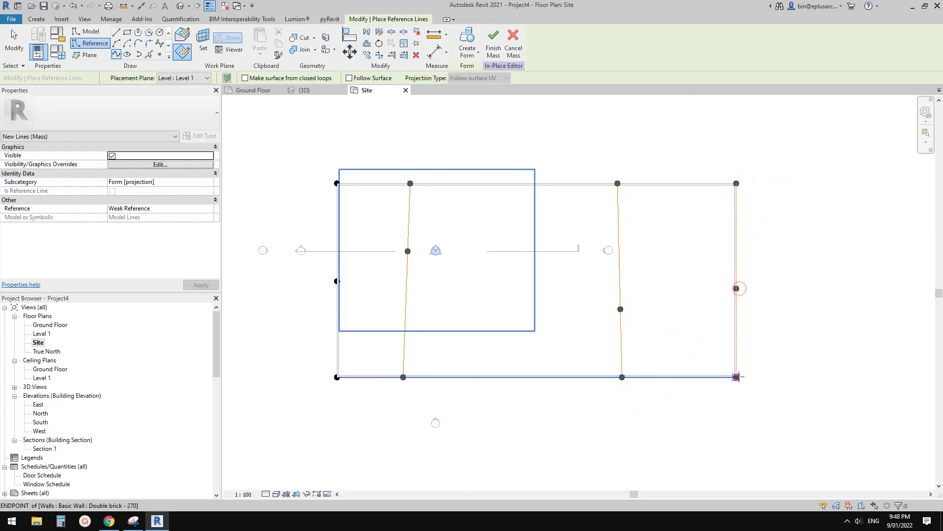
click(736, 377)
key(Escape)
key(Escape)
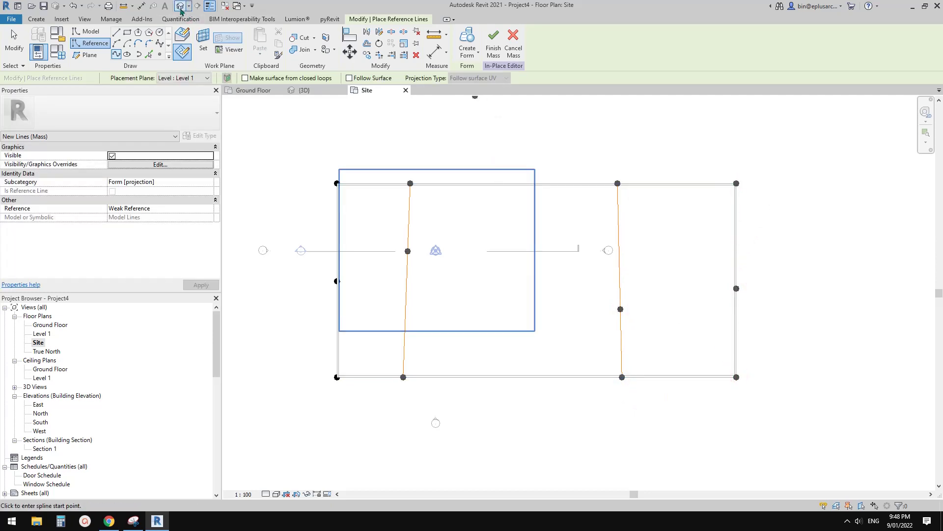
- Open the 3D view and end the reference line command with the building seen from its low end
click(181, 7)
shift+middle_drag(590, 310, 503, 313)
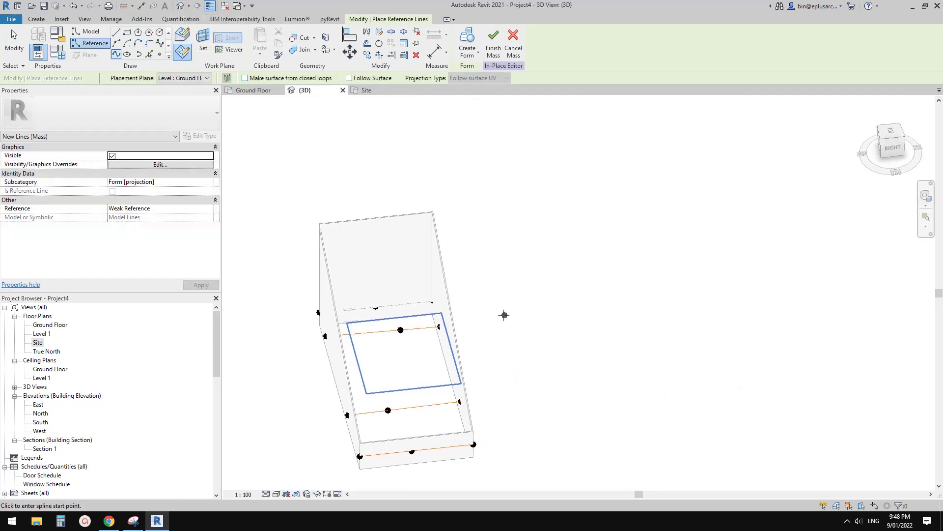
key(Escape)
key(Escape)
shift+middle_drag(434, 410, 411, 348)
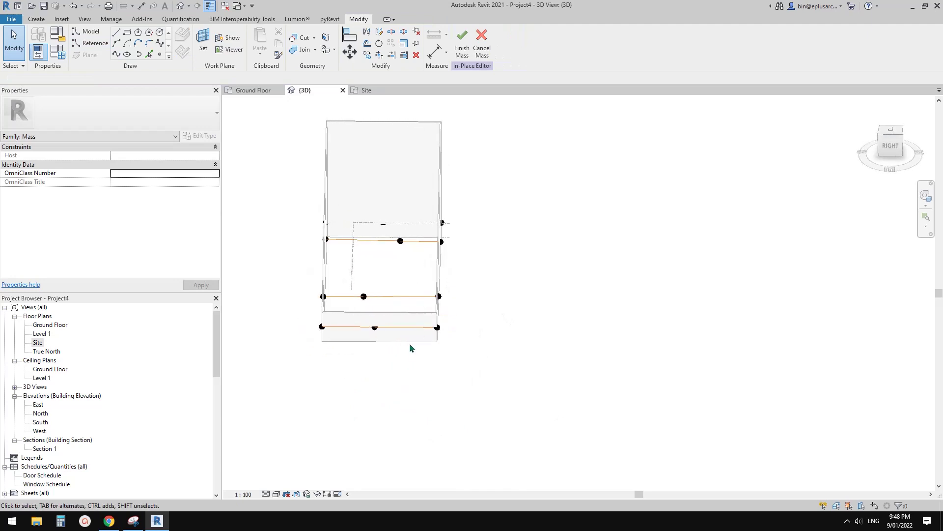
- Select all four reference lines and nudge them up in the front view, slightly above the low east end of the sloped walls
drag(420, 339, 411, 211)
shift+middle_drag(411, 210, 551, 321)
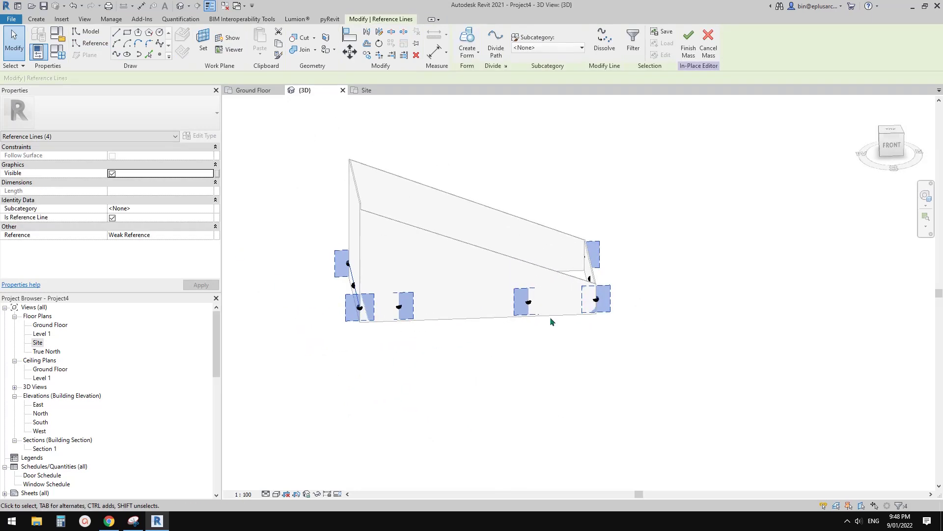
click(893, 146)
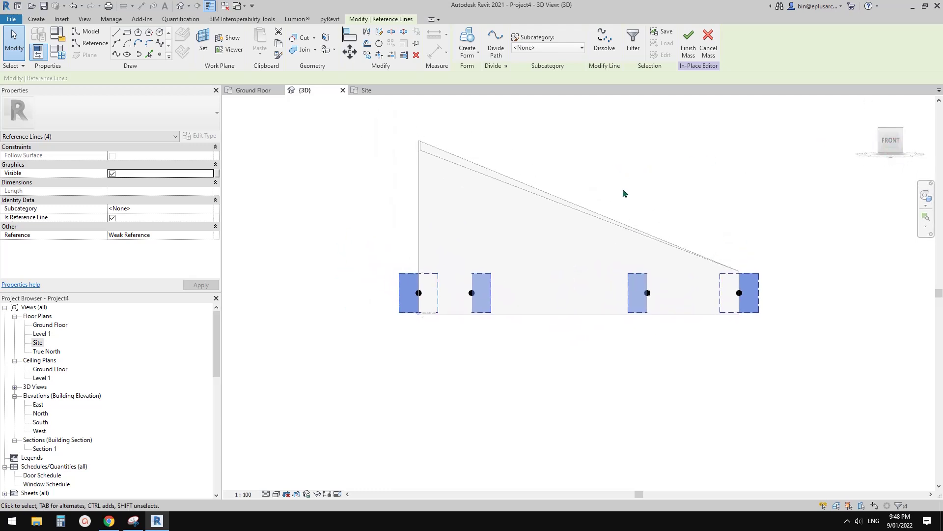
key(Up)
key(Up)
key(Up)
key(Up)
key(Up)
key(Up)
key(Up)
key(Up)
key(Up)
key(Up)
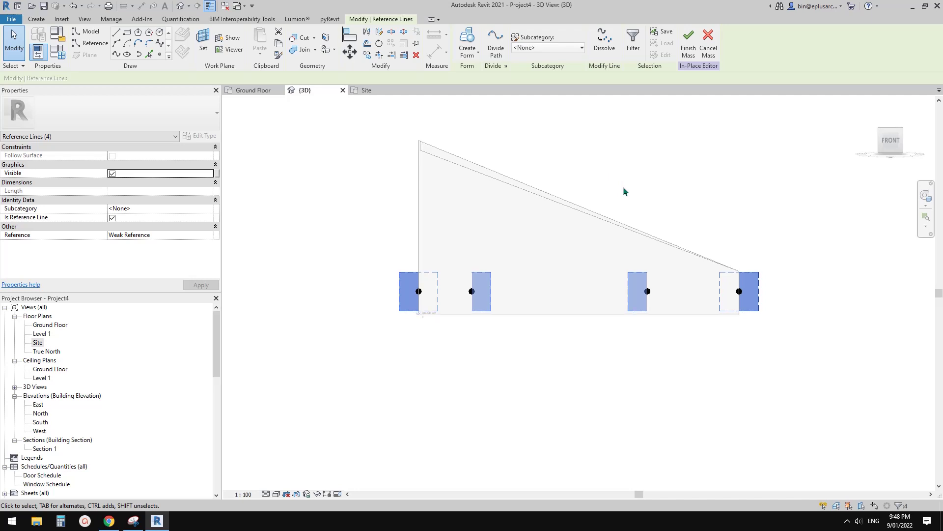
key(Up)
key(Up)
key(Up)
key(Up)
key(Up)
key(Up)
key(Up)
key(Up)
key(Up)
key(Up)
key(Up)
key(Up)
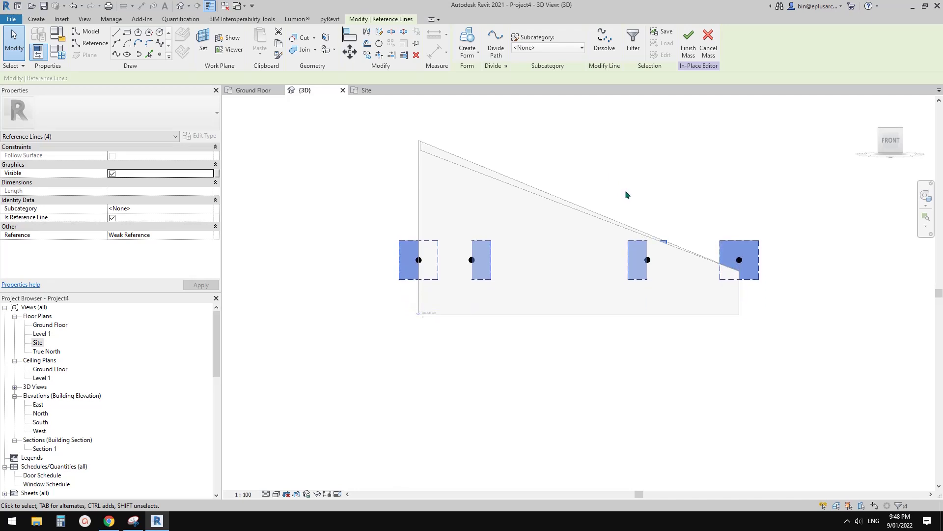
key(Up)
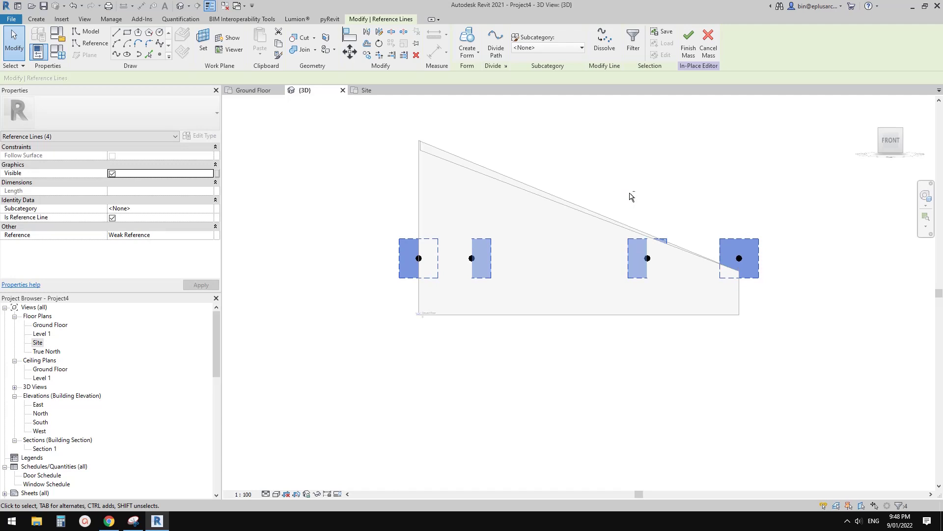
key(shift+Up)
key(shift+Up)
key(shift+Up)
key(shift+Up)
key(shift+Up)
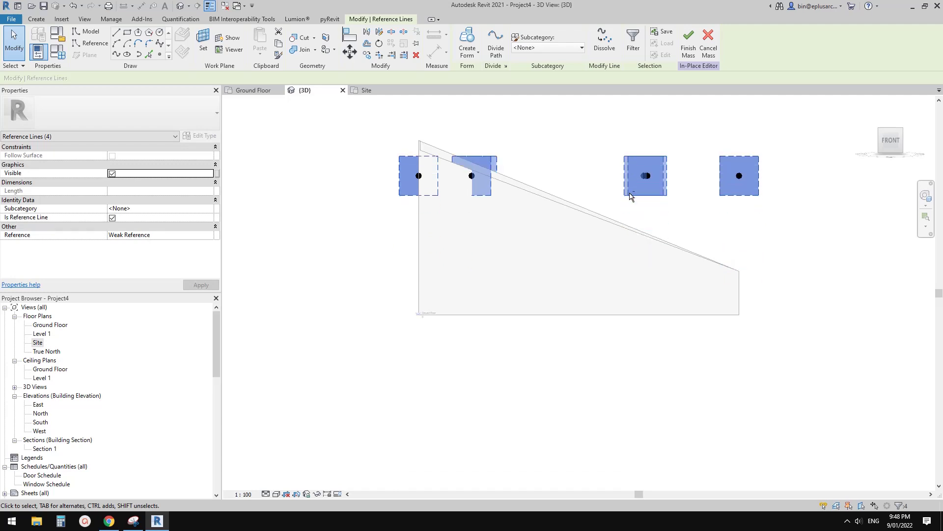
key(shift+Down)
key(shift+Down)
key(shift+Down)
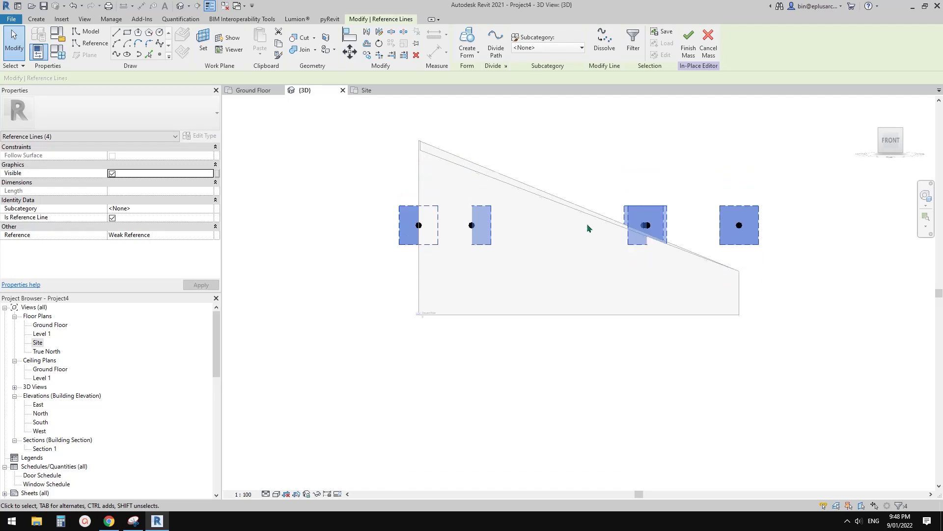
- Select the two western reference lines and nudge them up just above the high end of the sloped walls
drag(347, 205, 543, 305)
key(shift+Up)
key(shift+Up)
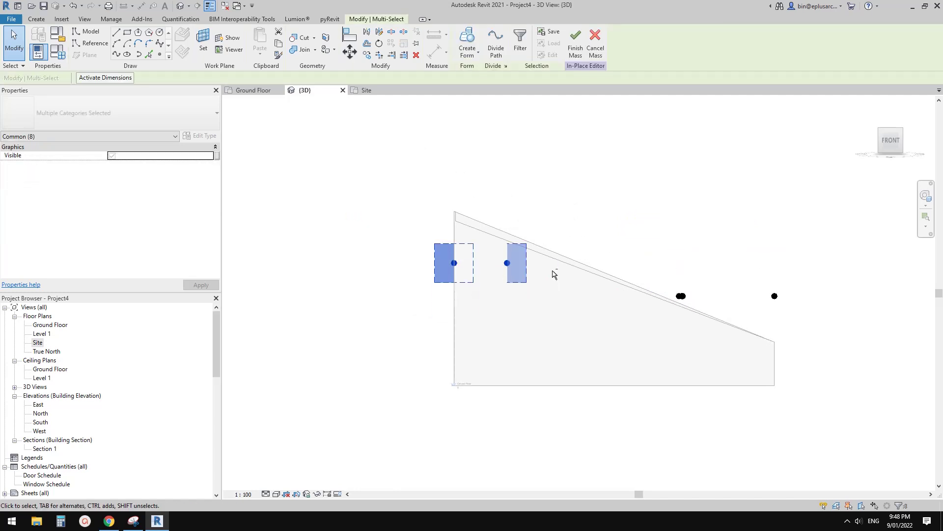
key(shift+Up)
key(shift+Up)
key(shift+Up)
key(shift+Up)
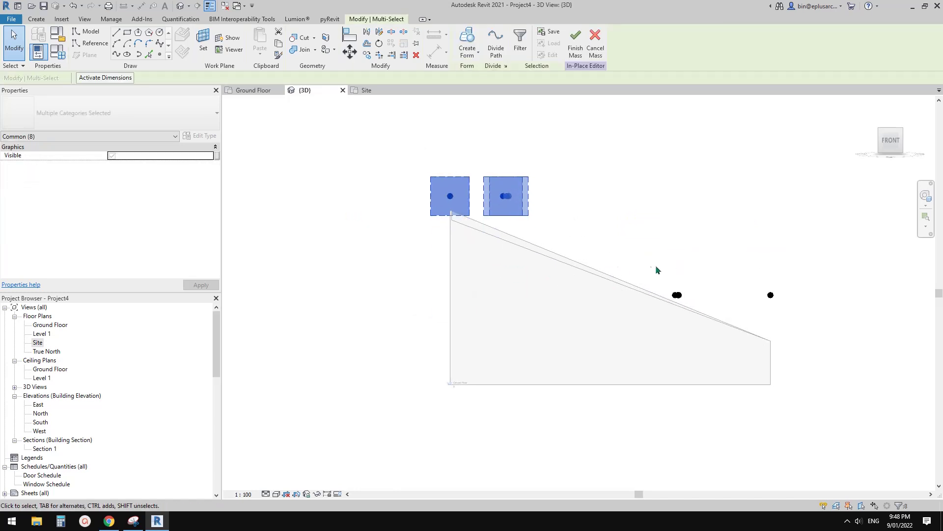
- Try to create a form from the four reference lines, with the western pair higher than the eastern pair
ctrl+drag(664, 265, 831, 342)
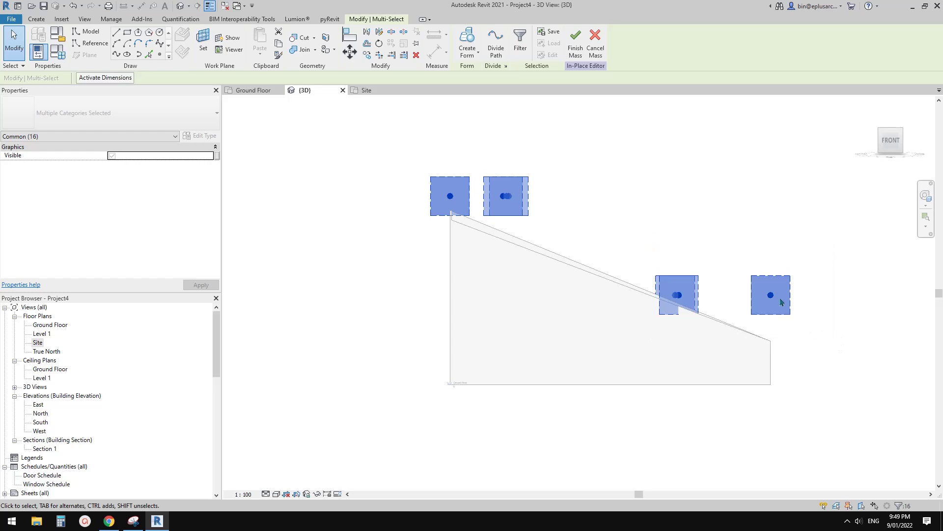
shift+middle_drag(452, 196, 515, 196)
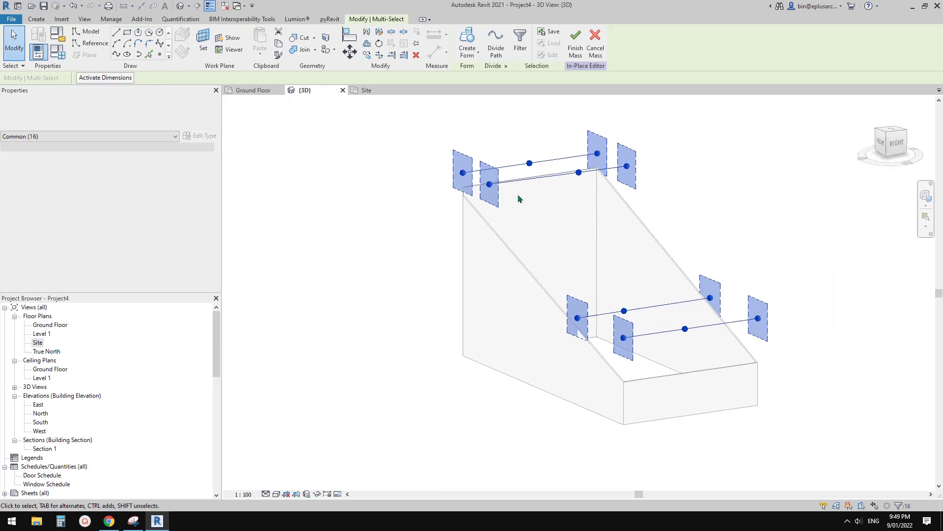
click(479, 59)
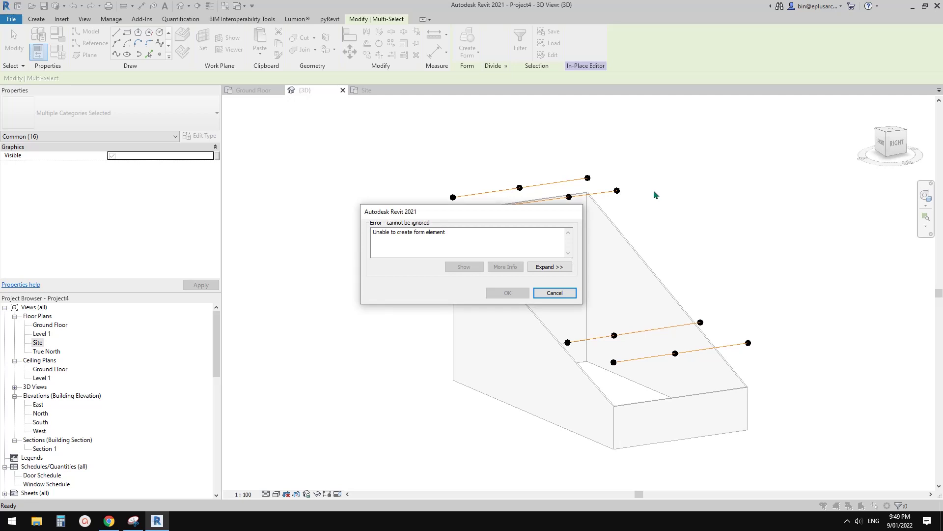
click(554, 293)
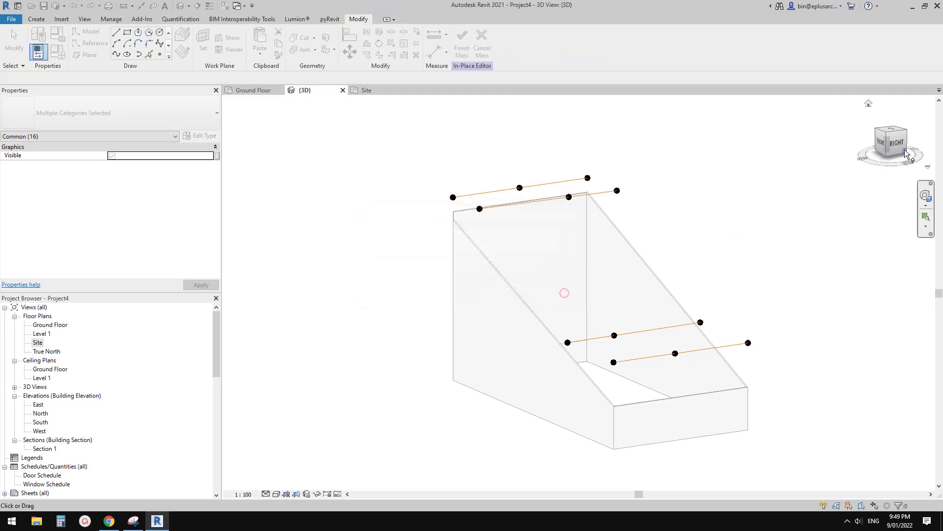
- Select the two eastern reference lines in the front view and nudge them up to nearly the height of the western pair
click(881, 141)
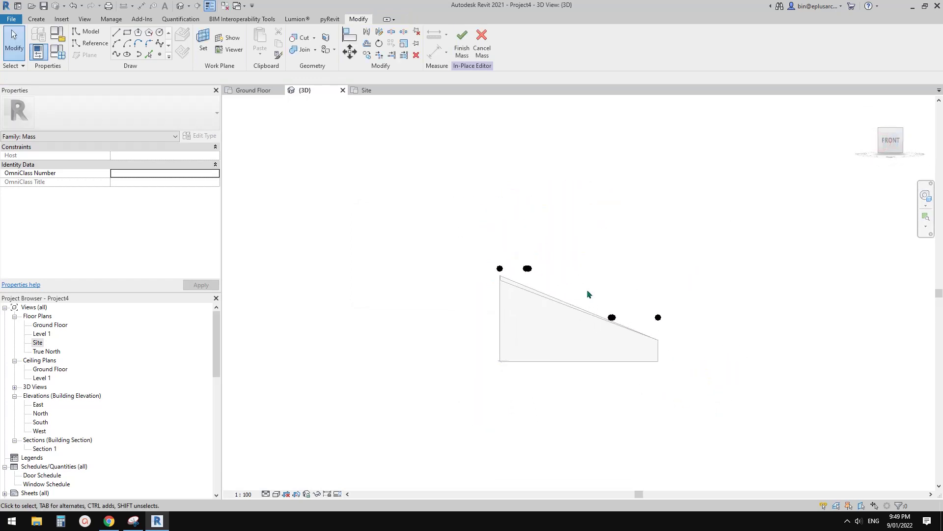
drag(587, 290, 709, 353)
key(Up)
key(Up)
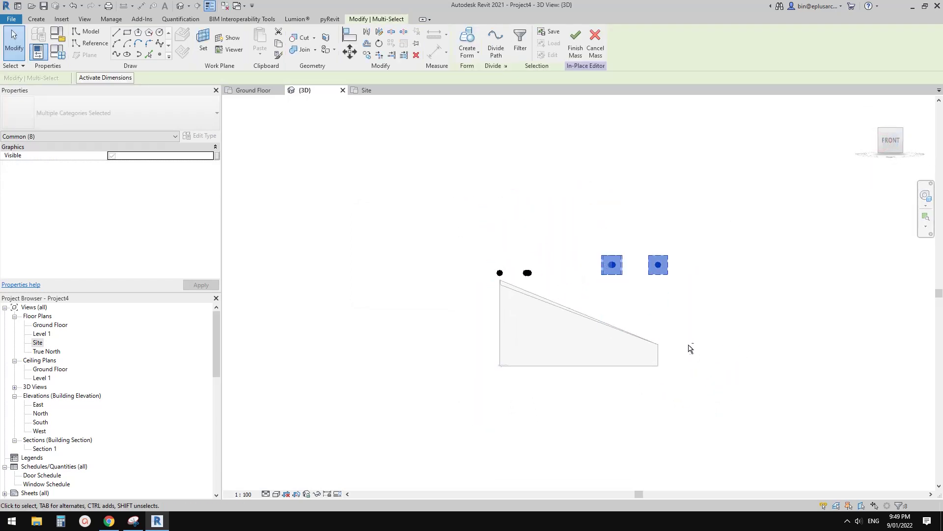
key(Down)
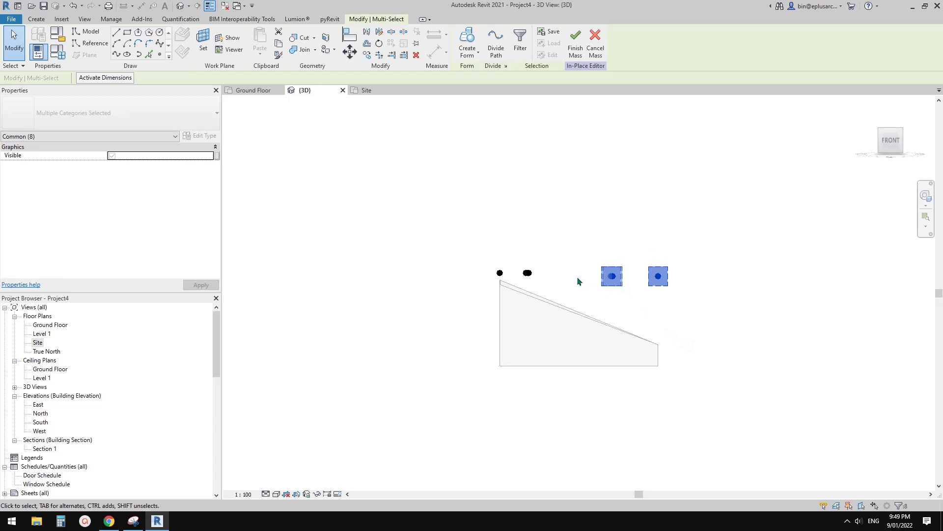
- Try again to create a form, using all four reference lines at nearly the same height
drag(451, 235, 711, 289)
click(467, 40)
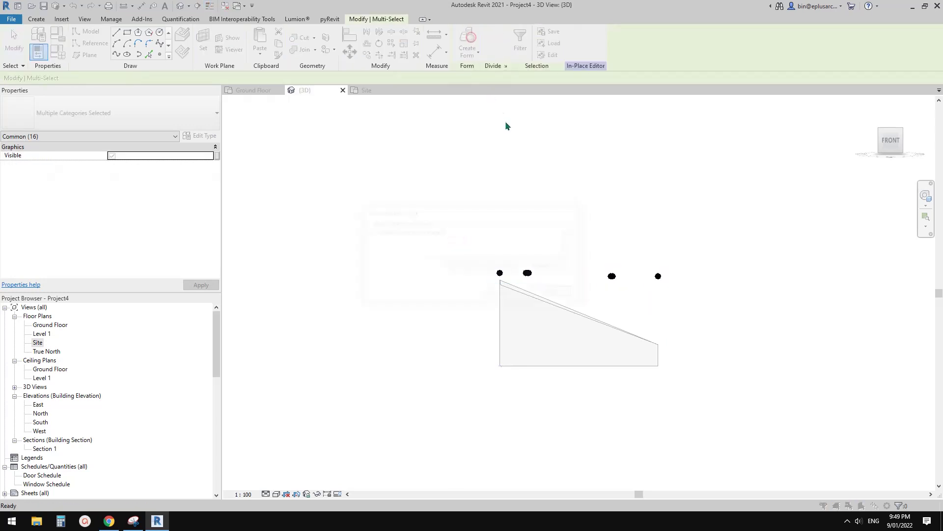
click(556, 292)
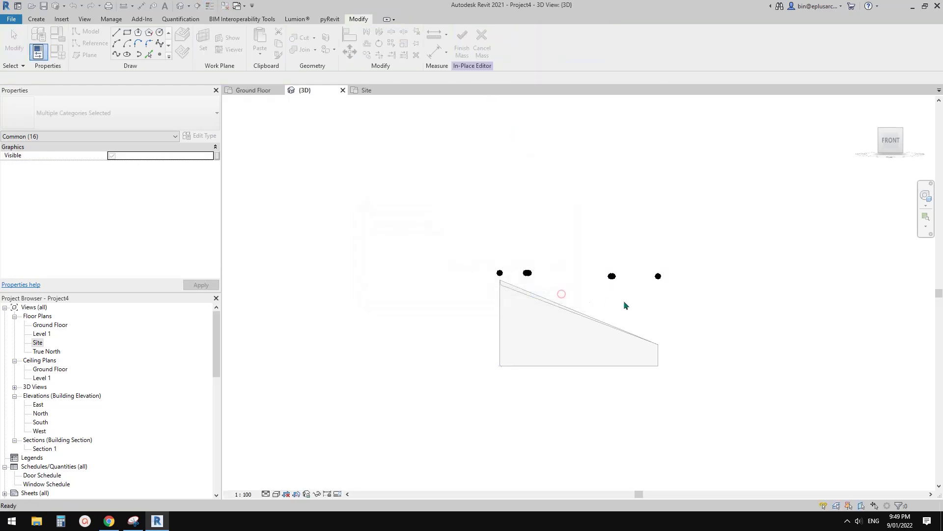
scroll(625, 290, up, 2)
scroll(627, 285, up, 3)
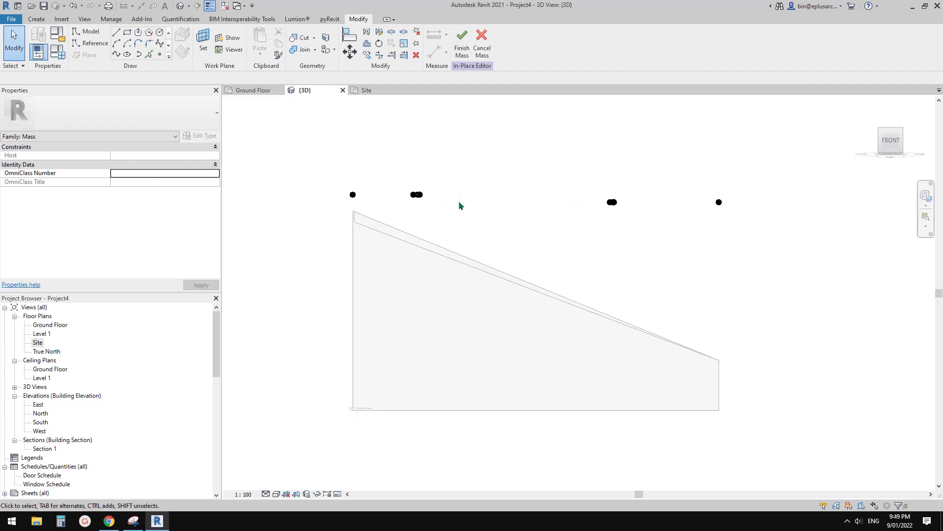
- Nudge the two eastern reference lines up in fine increments to bring them closer to the height of the western pair
drag(606, 212, 722, 234)
key(Up)
key(Up)
key(Up)
key(Up)
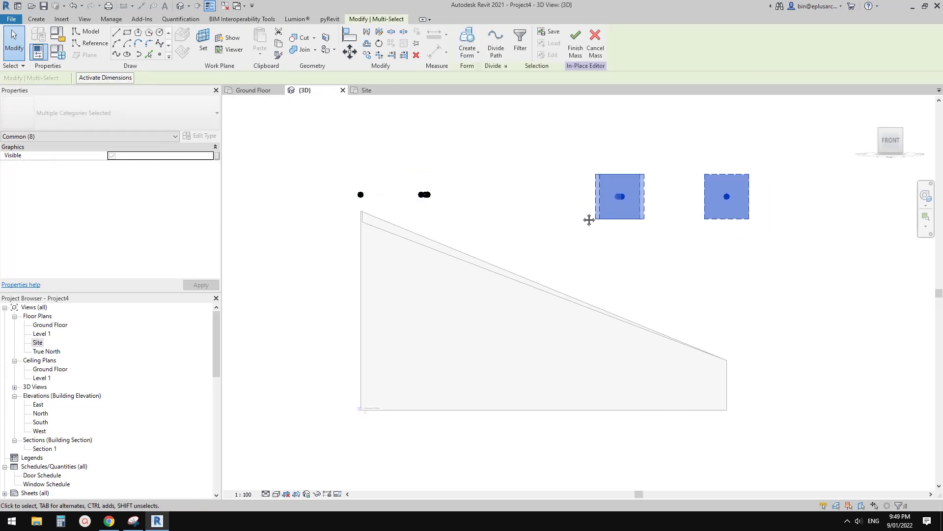
click(570, 217)
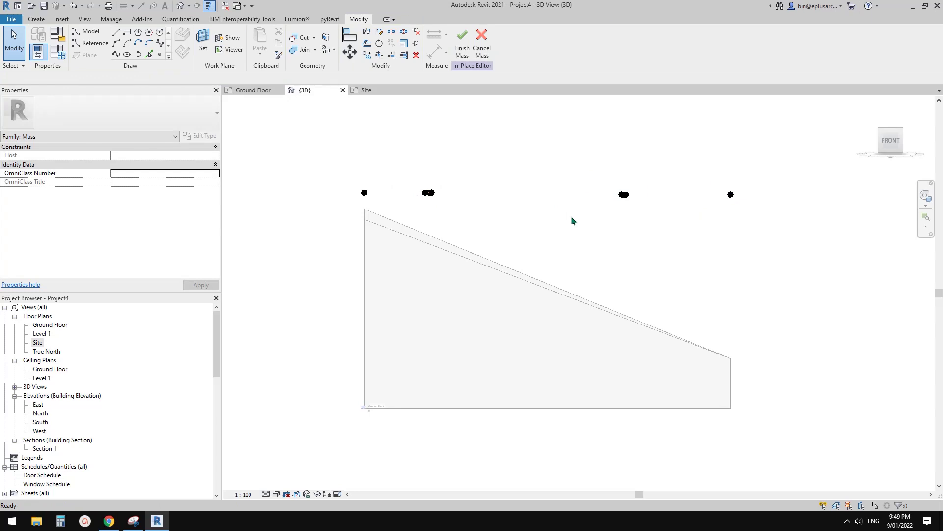
- Undo all the nudges, back to the point where the last spline reference line was drawn
click(82, 6)
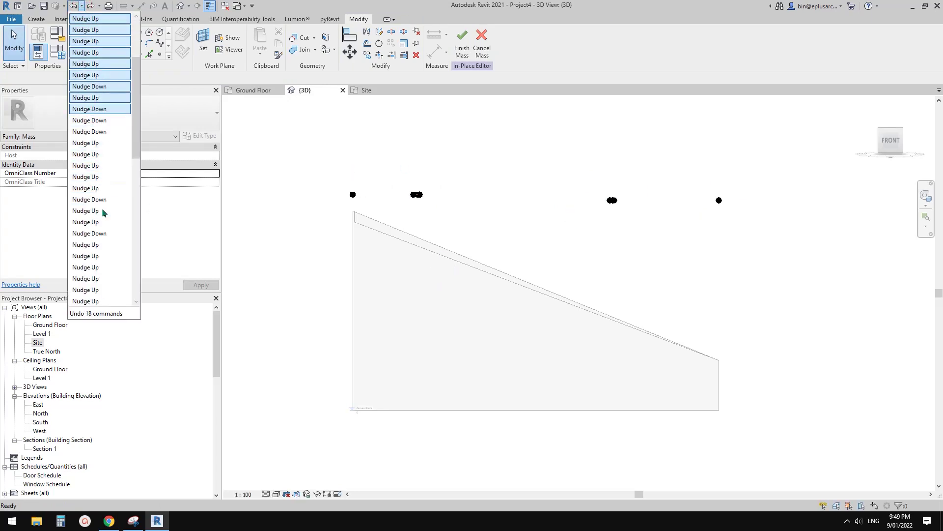
scroll(101, 211, down, 7)
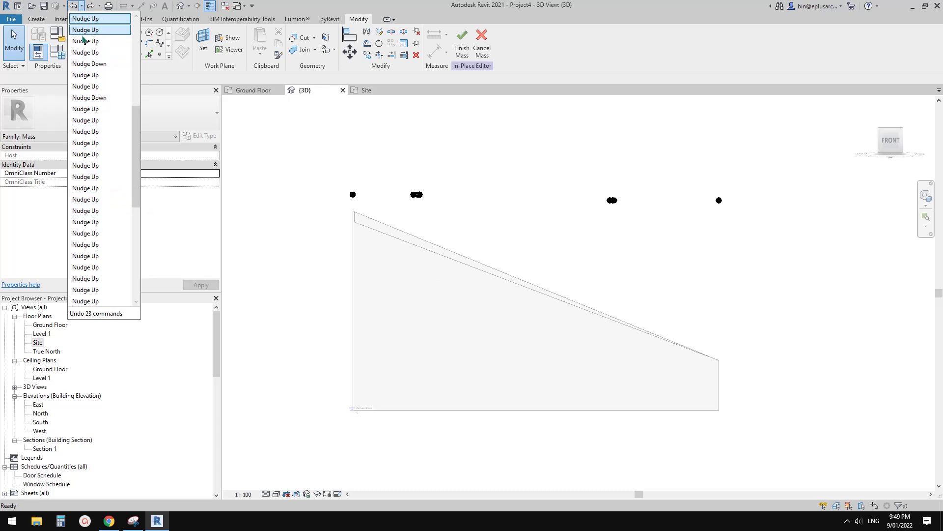
click(82, 8)
click(81, 5)
scroll(111, 147, down, 8)
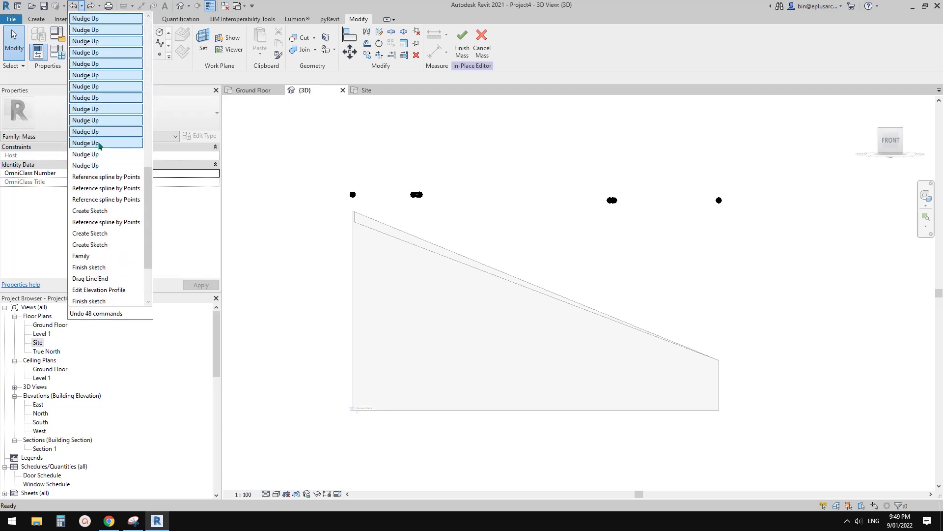
click(99, 166)
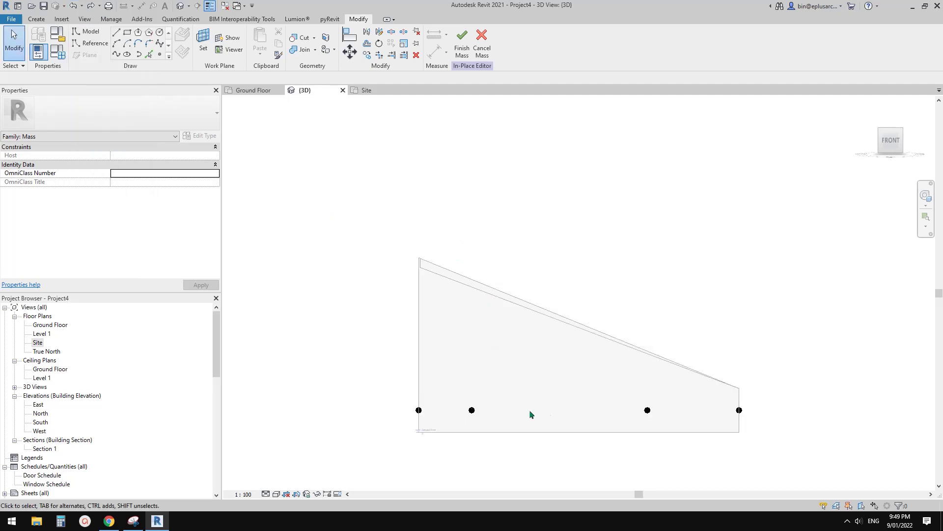
- Create a form from all four spline reference lines at Level 1 and select it in the 3D view
drag(341, 333, 707, 374)
key(Escape)
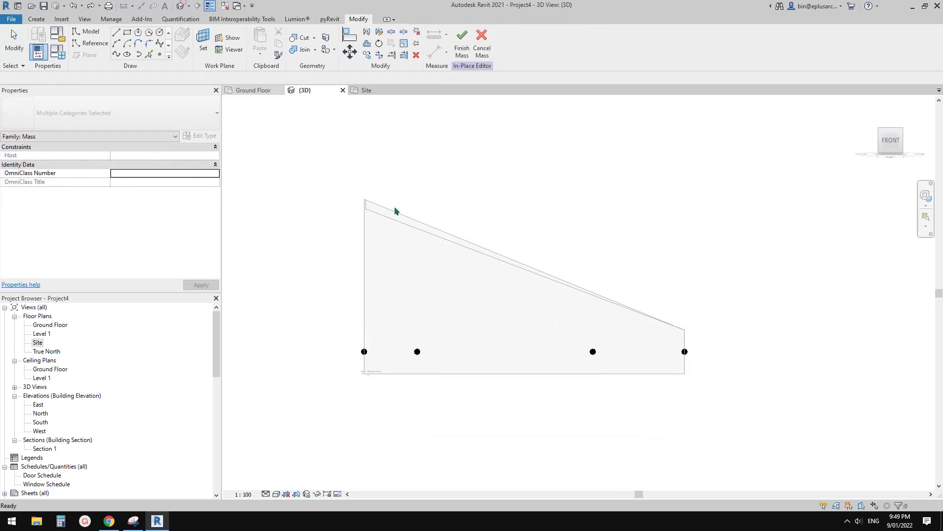
shift+middle_drag(393, 208, 581, 436)
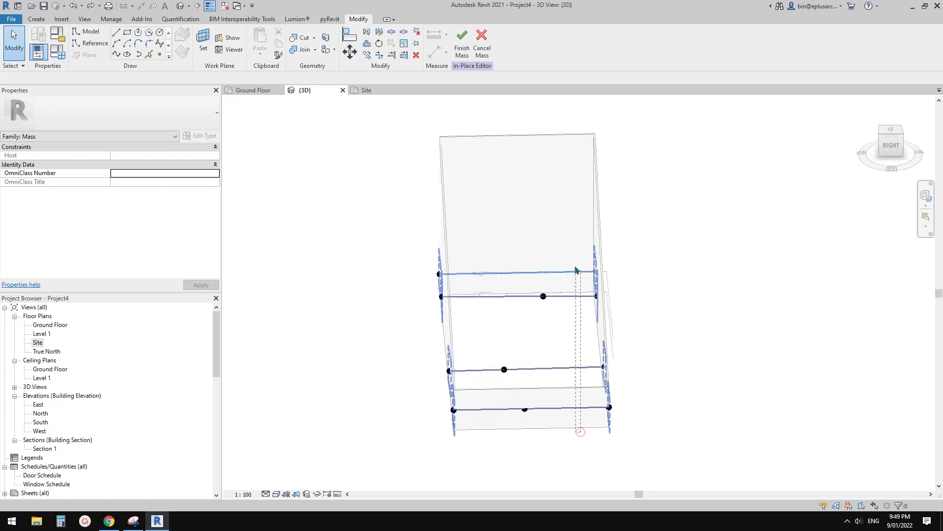
drag(572, 260, 571, 259)
shift+middle_drag(571, 259, 613, 301)
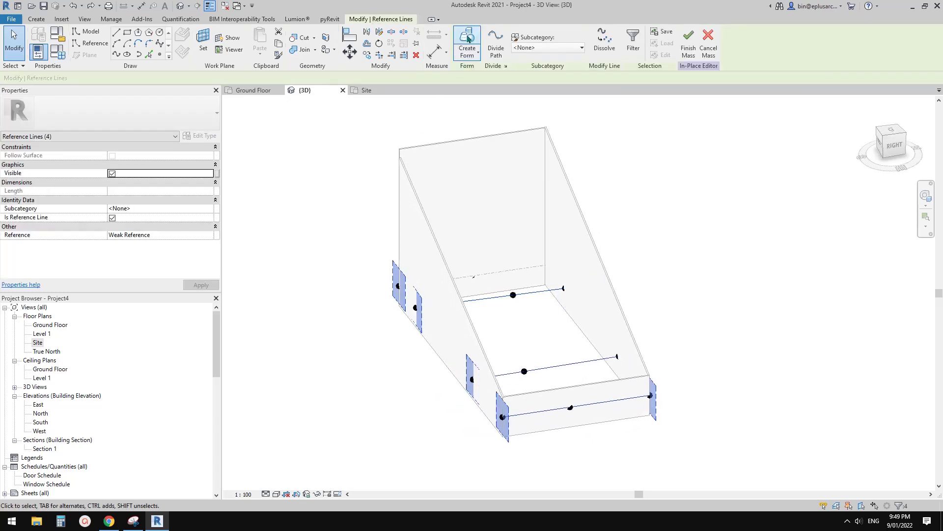
click(468, 39)
shift+middle_drag(598, 143, 650, 381)
click(541, 337)
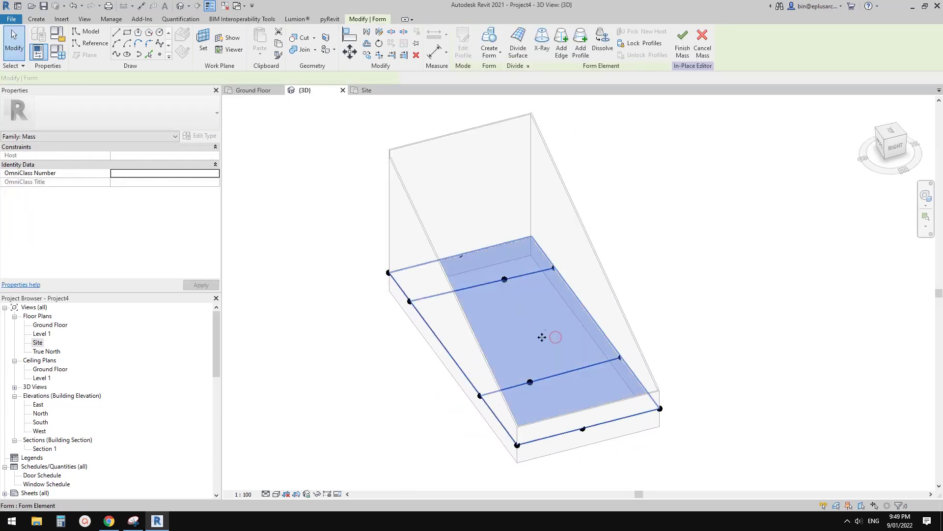
shift+middle_drag(532, 347, 742, 236)
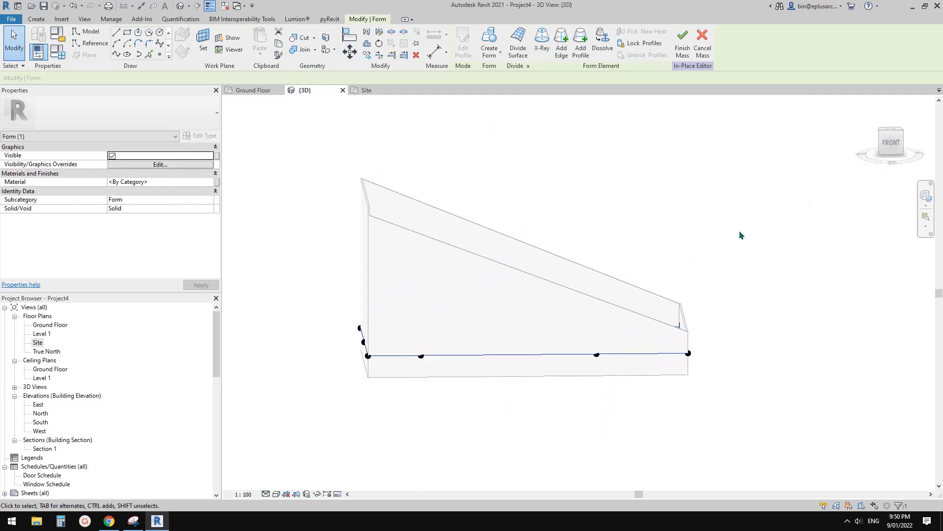
- In the Front view, select the two western rows of form points and raise them above the building's high end
click(895, 148)
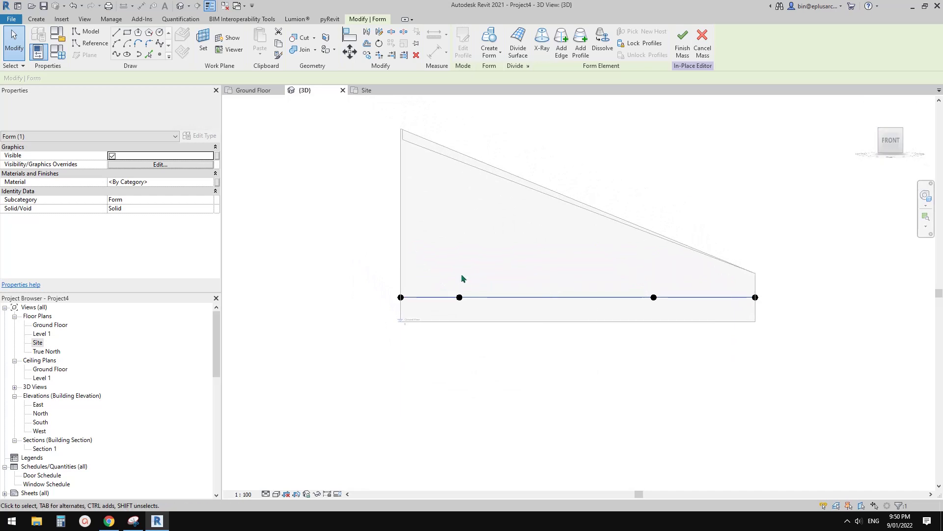
drag(352, 240, 533, 345)
middle_drag(514, 289, 510, 318)
key(Up)
key(Up)
key(Up)
key(Up)
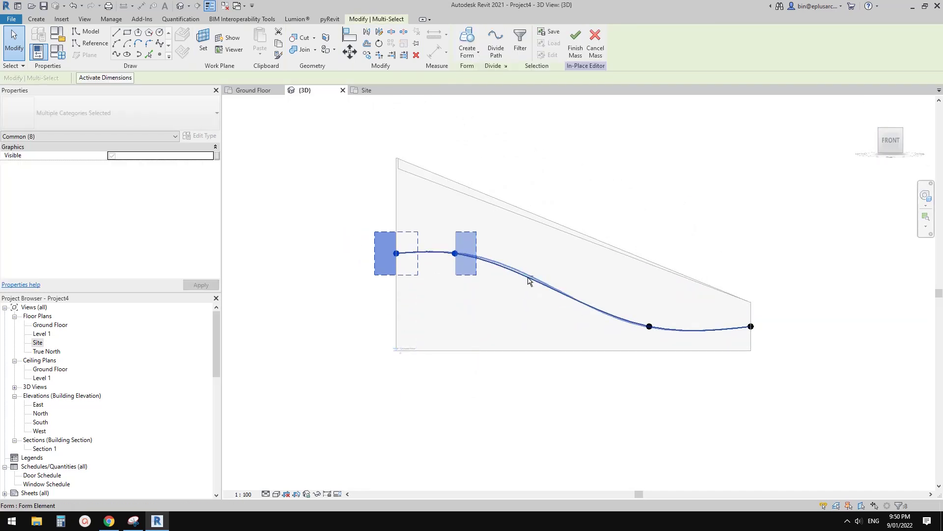
drag(529, 280, 540, 172)
- Raise the form's two eastern rows of points until they sit above the sloping walls
drag(603, 206, 802, 384)
key(Up)
key(Up)
key(Up)
key(Up)
- Fine-tune the wave by nudging the eastern end points up and down, and raising the row beside them and the western points
drag(721, 214, 799, 294)
key(Up)
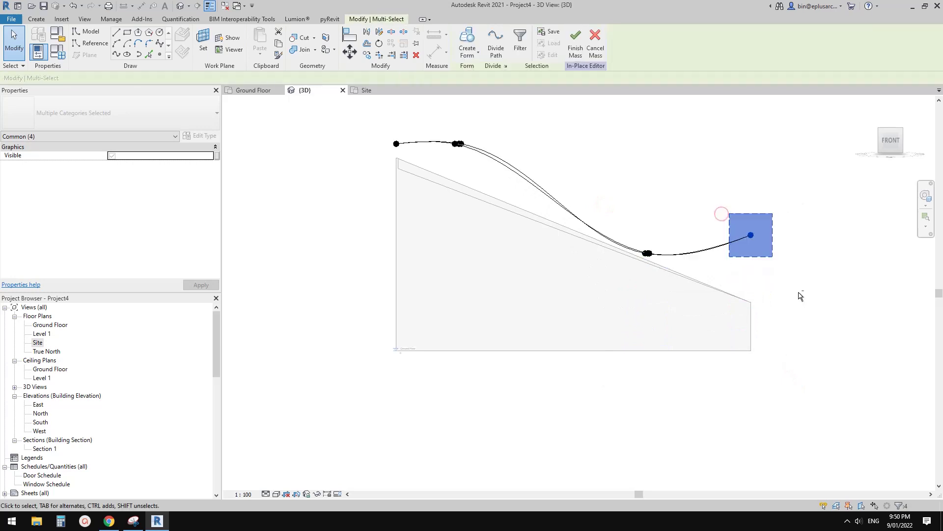
key(Down)
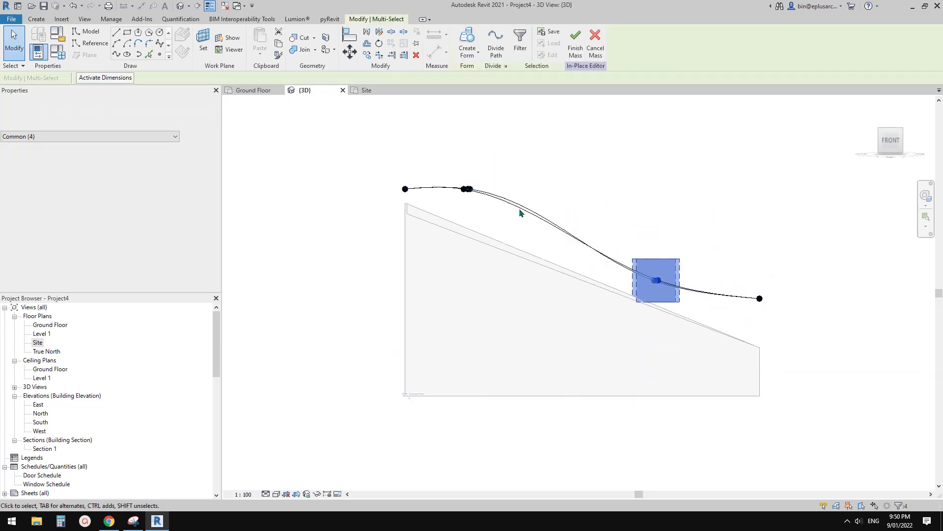
drag(381, 151, 496, 216)
click(594, 183)
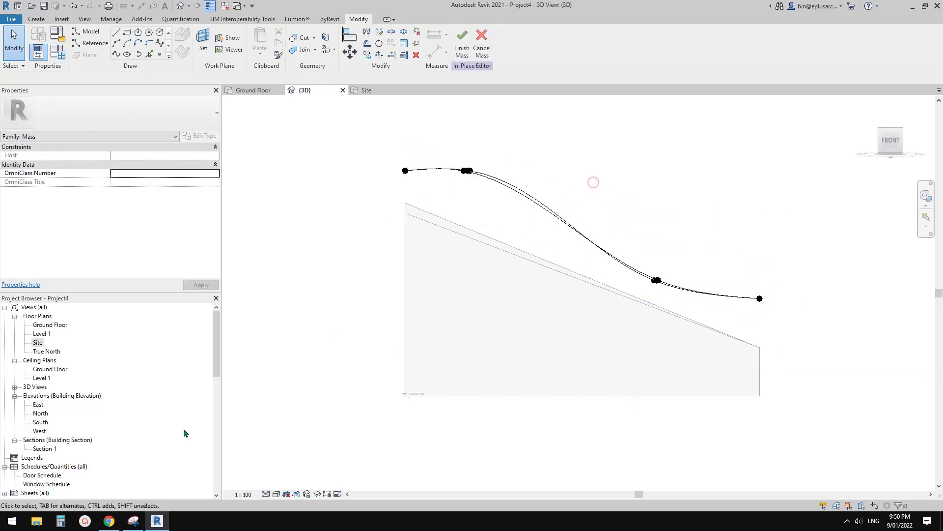
- Check the roof reference images and, in the Right view, raise the middle and north-edge points above the south edge
click(117, 518)
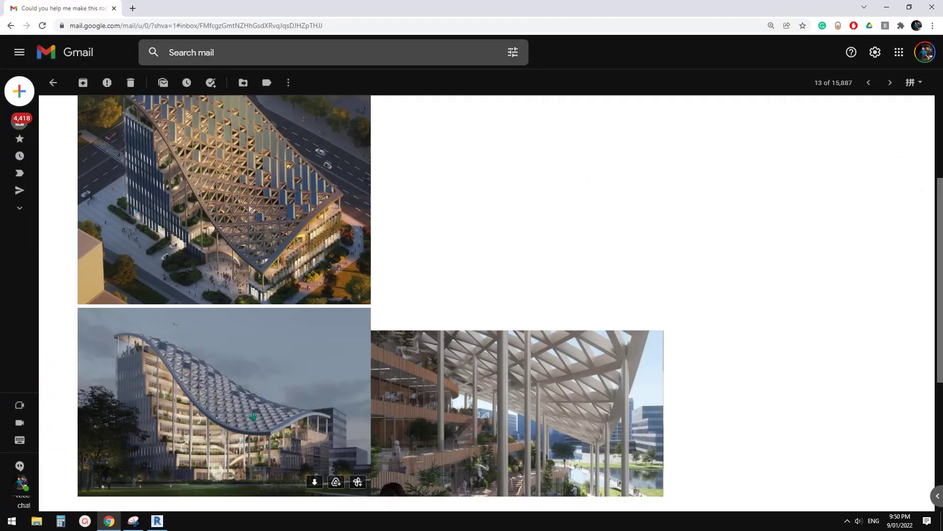
click(158, 522)
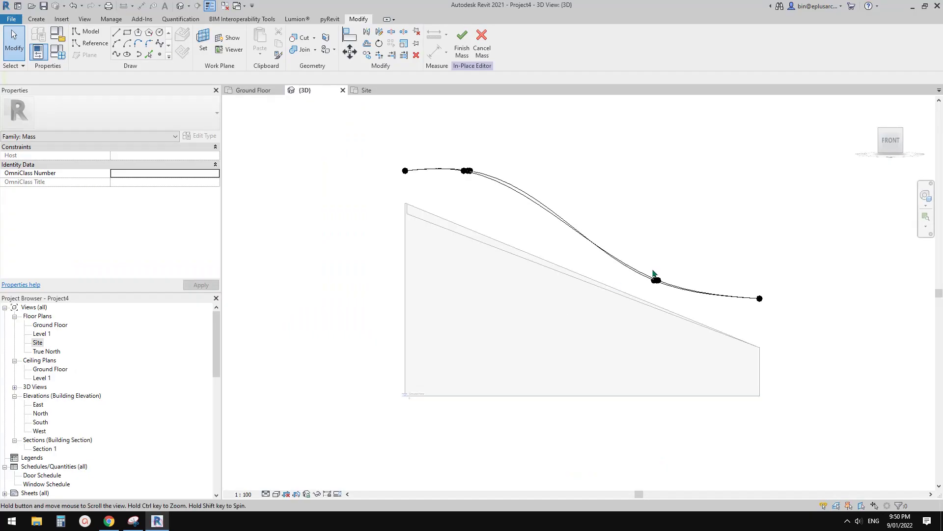
click(908, 141)
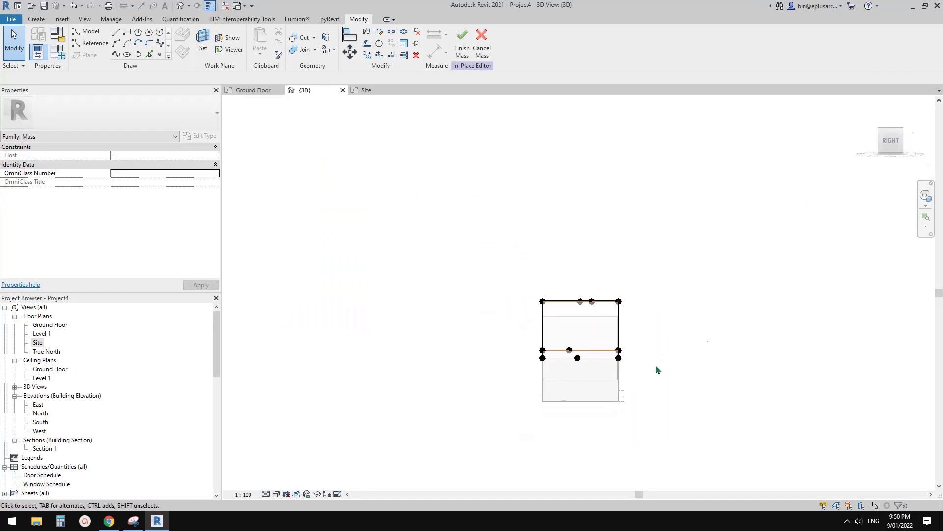
drag(598, 334, 662, 361)
middle_drag(634, 311, 624, 322)
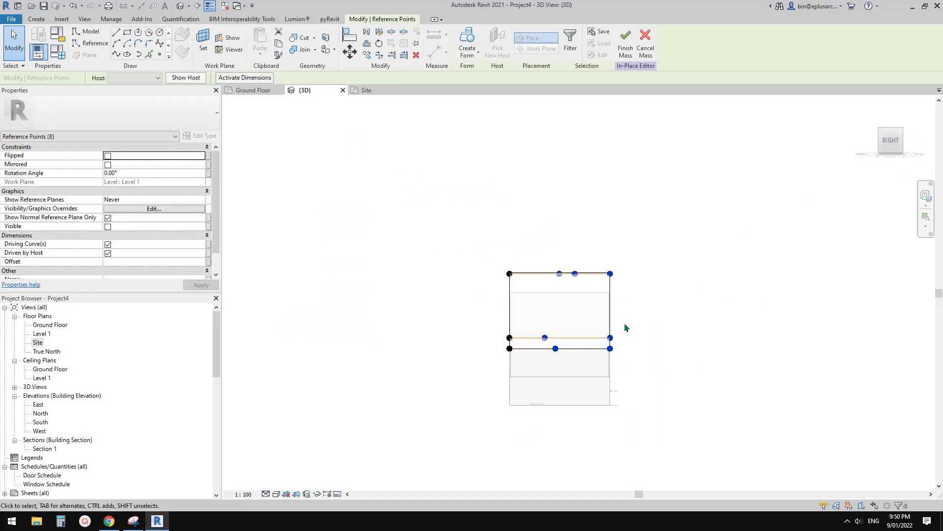
key(Up)
key(Up)
key(Up)
key(Up)
key(Up)
- Arch the form across its width by adjusting the north-edge points and lowering the south-edge points
drag(610, 248, 668, 378)
scroll(620, 347, up, 2)
scroll(620, 348, up, 1)
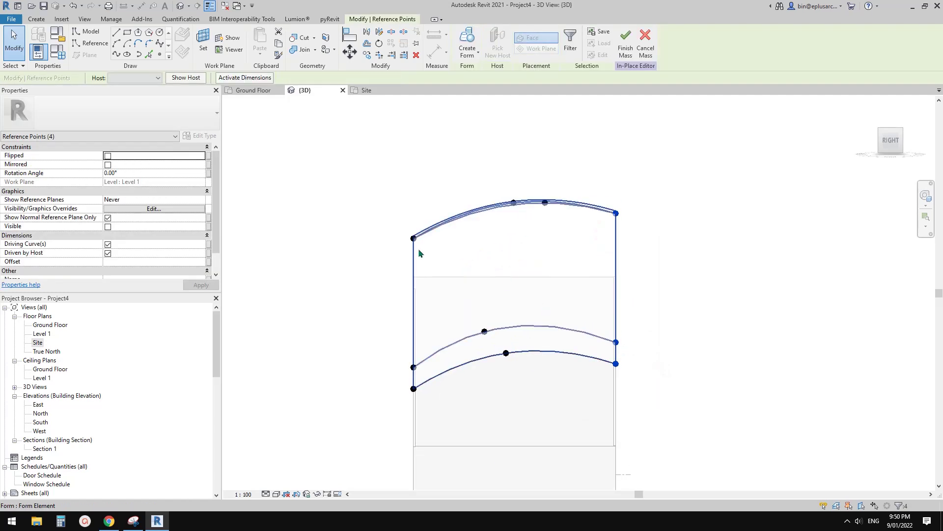
drag(371, 195, 461, 426)
key(Down)
key(Down)
key(Down)
key(Down)
key(Down)
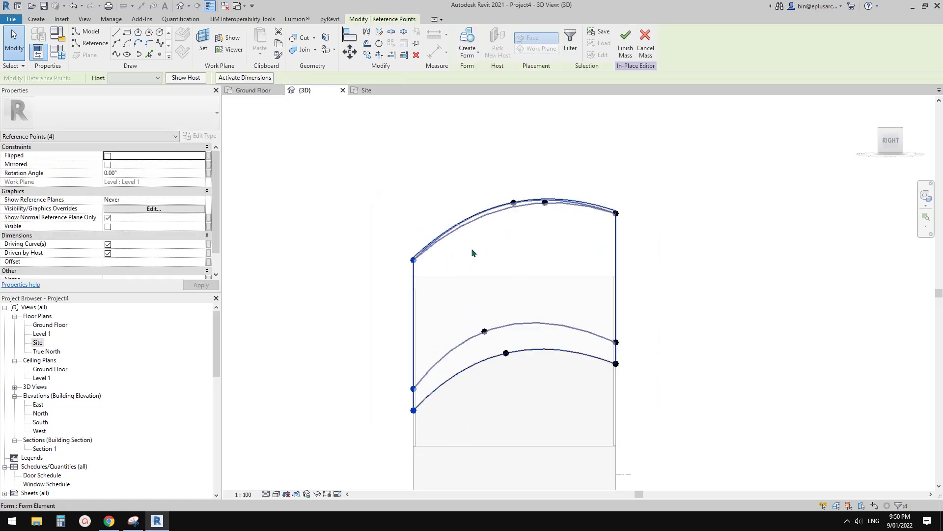
key(Up)
- Nudge the four middle points slightly toward the south edge to refine the arch
drag(453, 154, 592, 431)
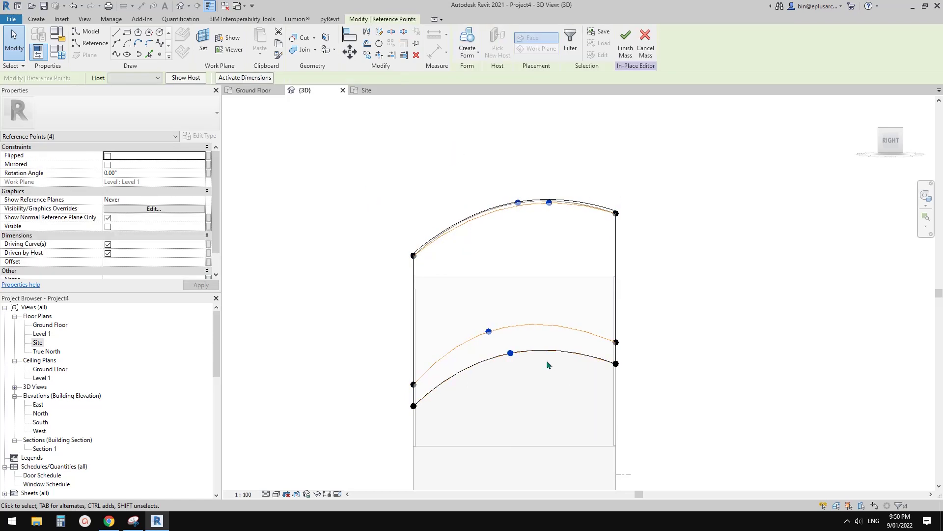
key(Left)
scroll(532, 335, down, 2)
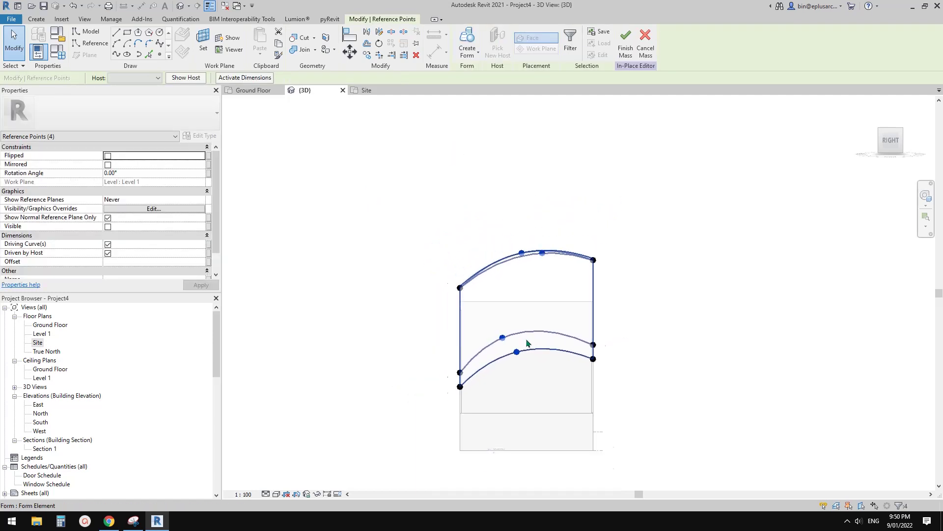
key(Escape)
shift+middle_drag(516, 355, 640, 259)
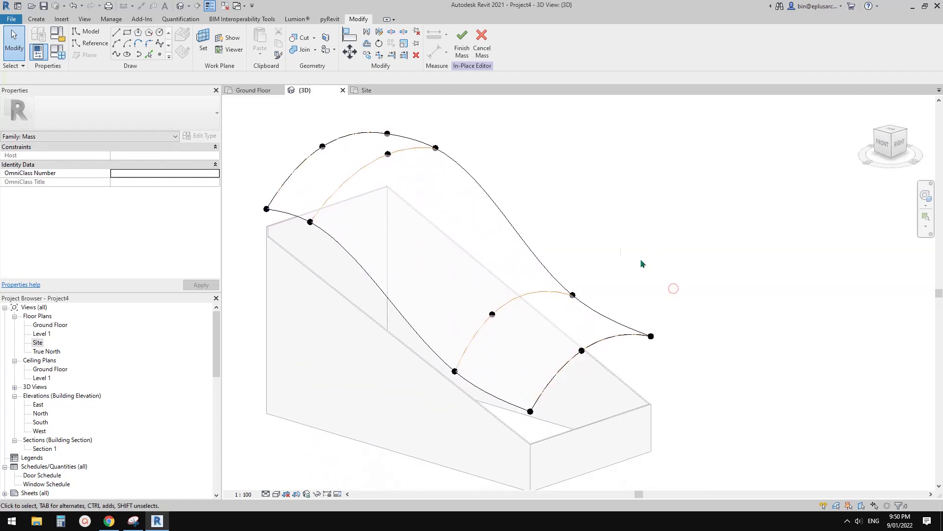
- Divide the curved form's surface and apply the Triangle (flat) pattern
click(471, 232)
shift+middle_drag(471, 232, 460, 193)
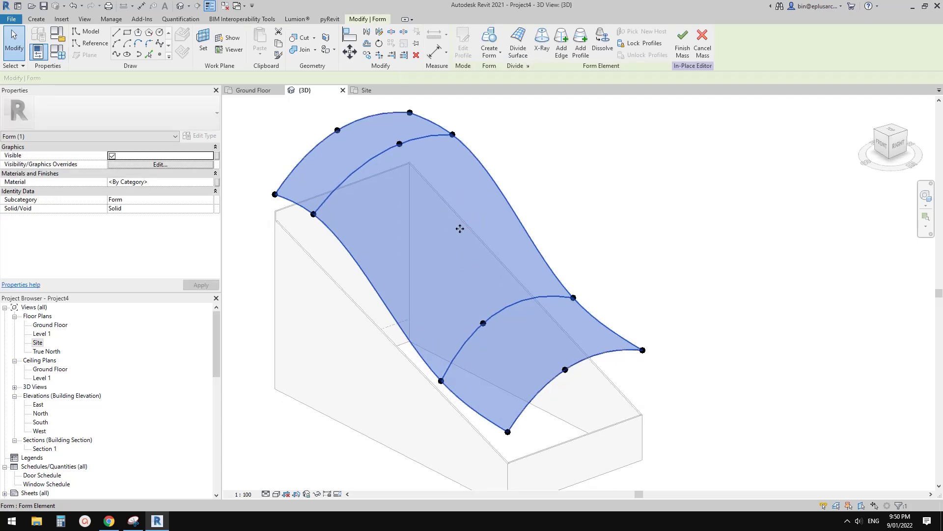
click(518, 42)
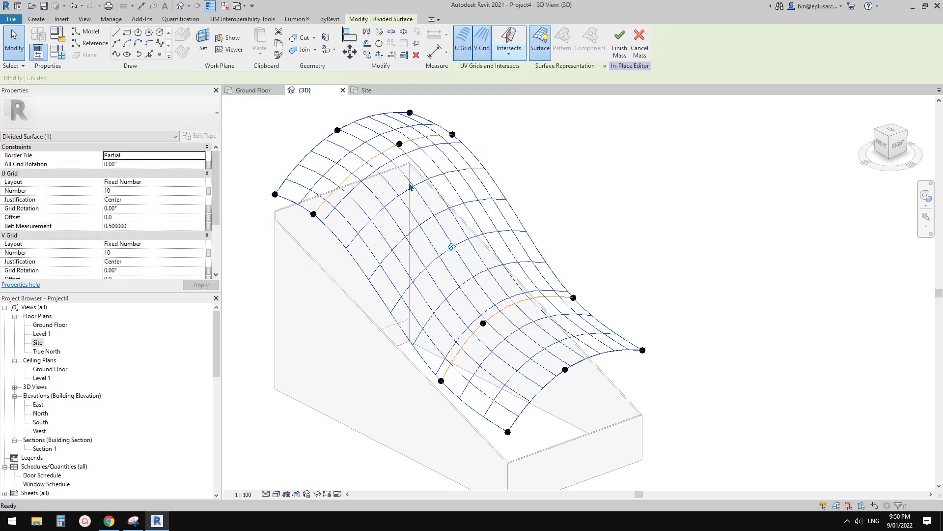
click(196, 121)
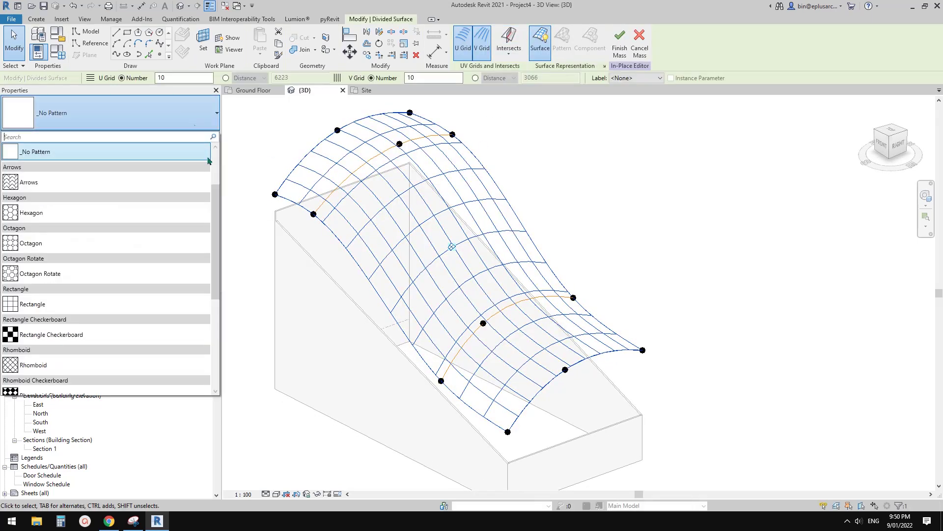
scroll(206, 149, down, 4)
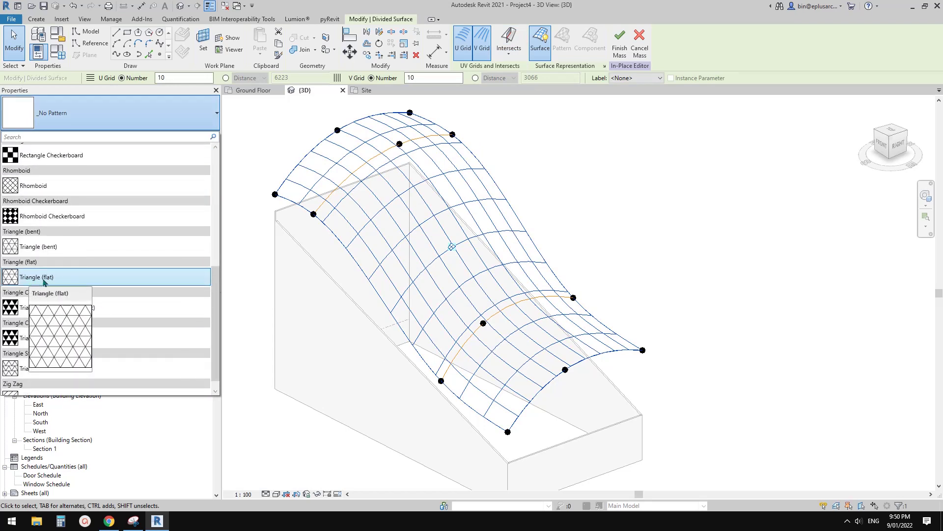
click(44, 278)
shift+middle_drag(275, 403, 283, 412)
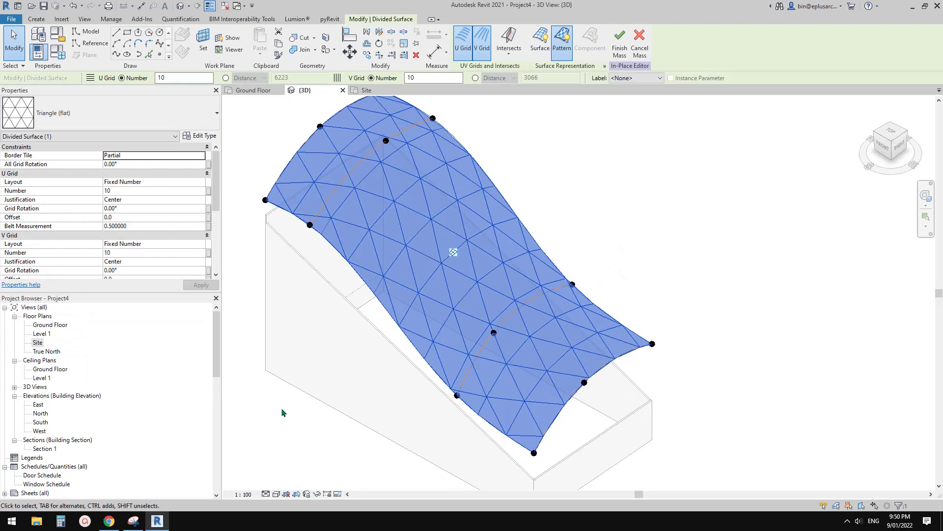
- Check the pattern density against the reference images and set the divided surface's U Grid number to 20
key(alt+Tab)
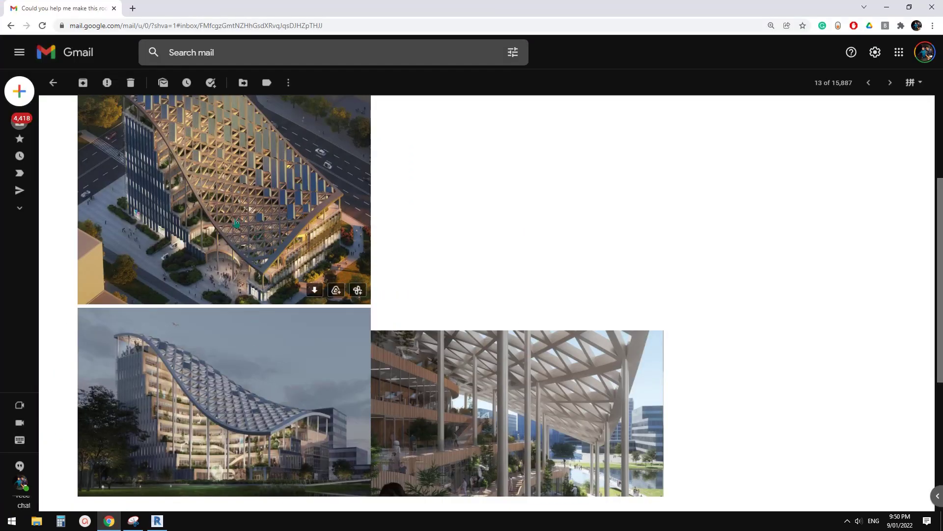
click(154, 524)
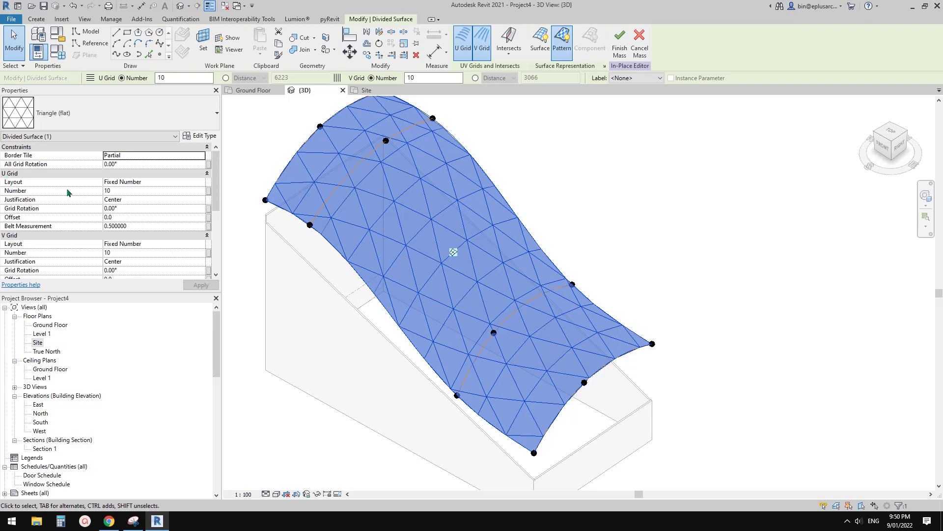
click(145, 192)
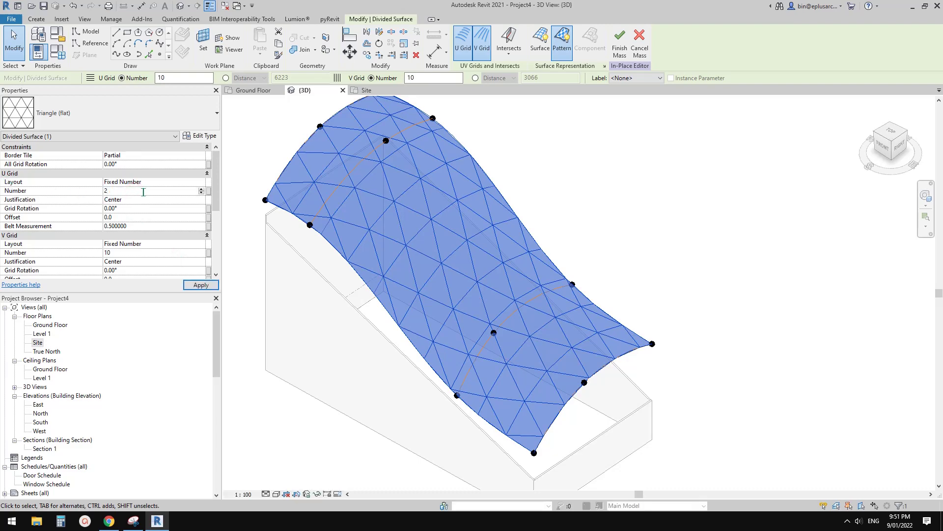
key(Return)
shift+middle_drag(740, 213, 375, 343)
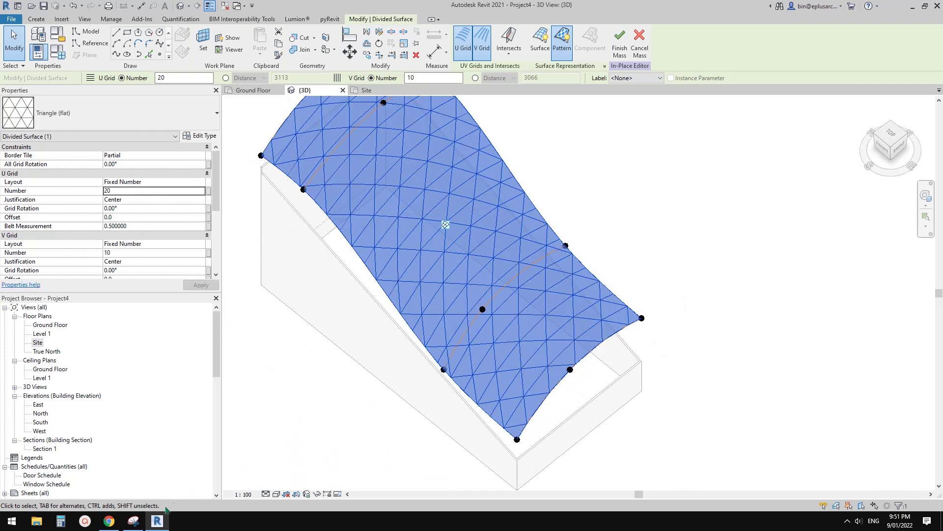
- Compare the triangulated roof surface with the structural pattern in the Gmail reference images
click(113, 523)
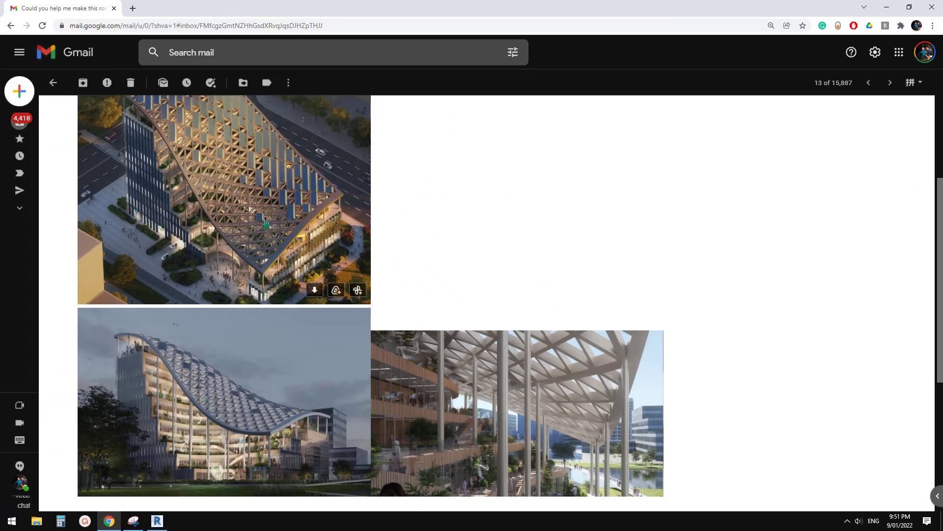
scroll(251, 226, up, 1)
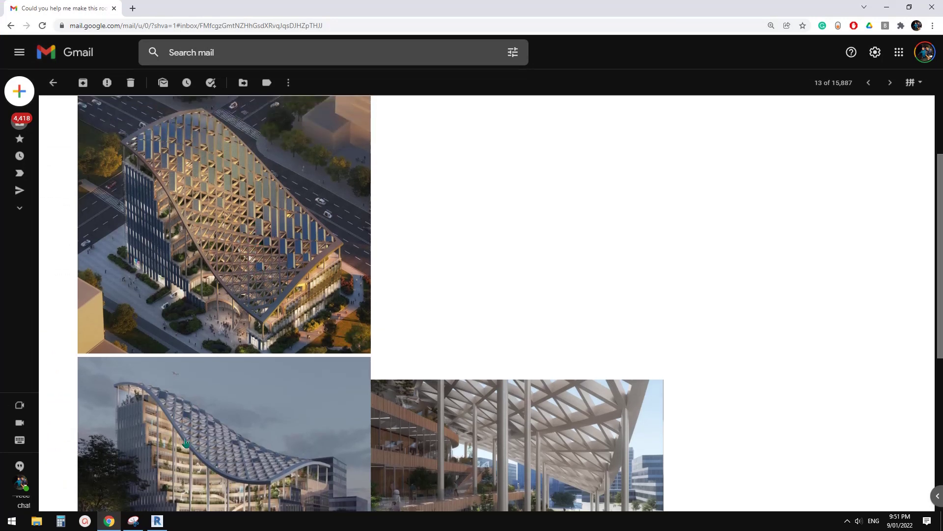
click(157, 522)
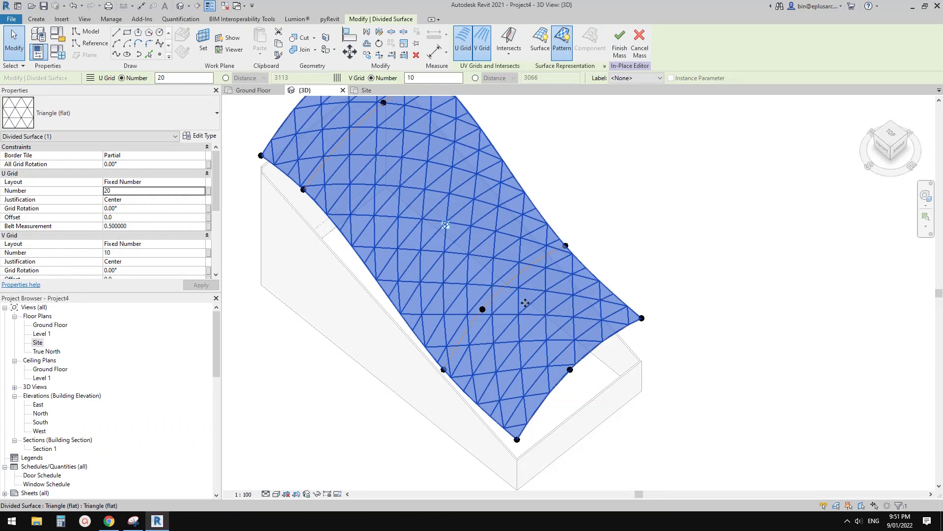
shift+middle_drag(548, 297, 611, 249)
scroll(549, 268, up, 1)
key(Escape)
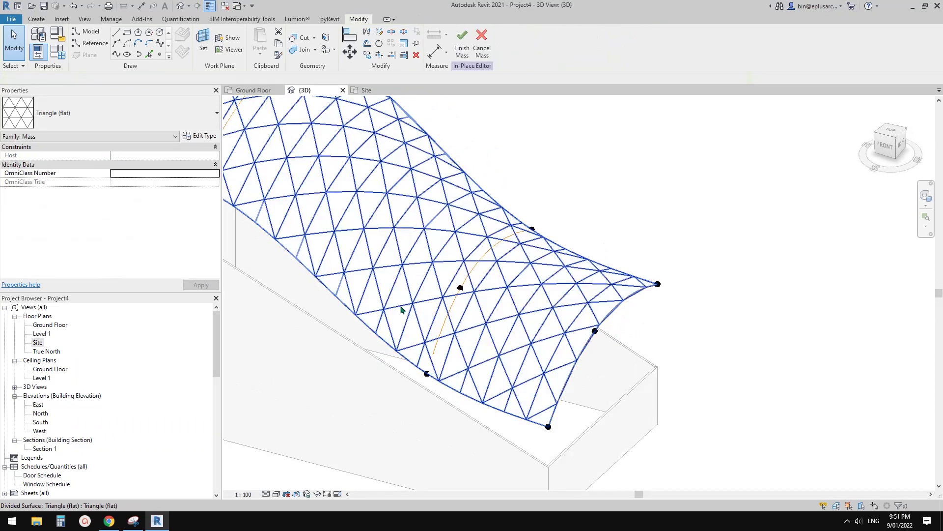
click(116, 524)
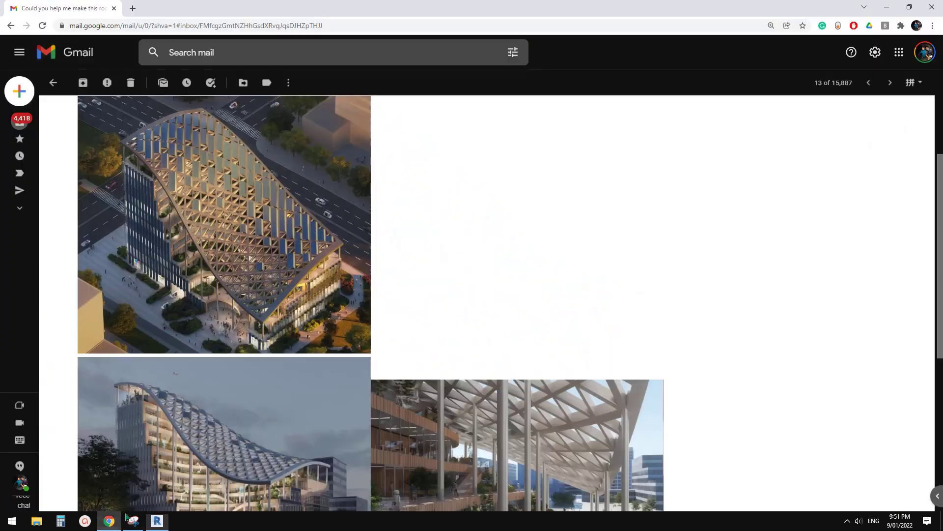
click(164, 520)
- Examine the triangular panels of the divided surface from several angles, with the surface selected and deselected
click(349, 198)
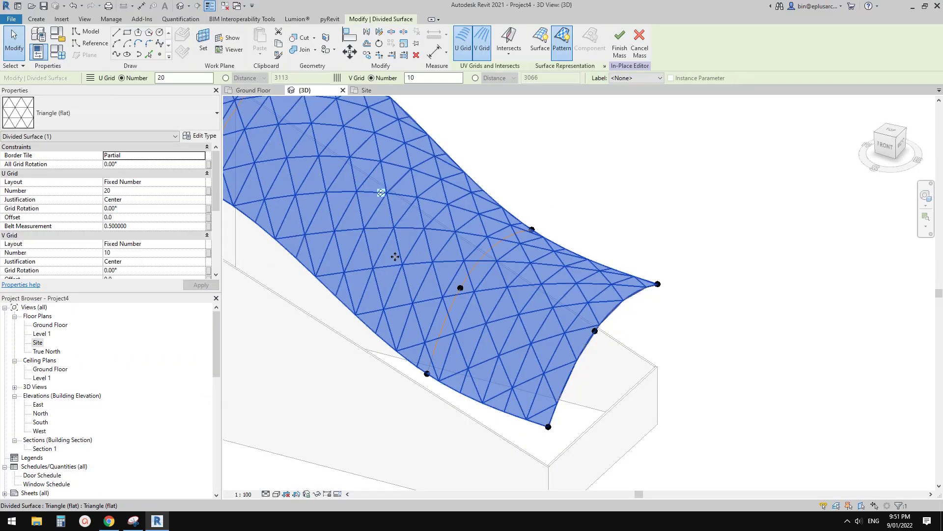
middle_drag(394, 257, 480, 274)
click(656, 231)
middle_drag(656, 231, 694, 248)
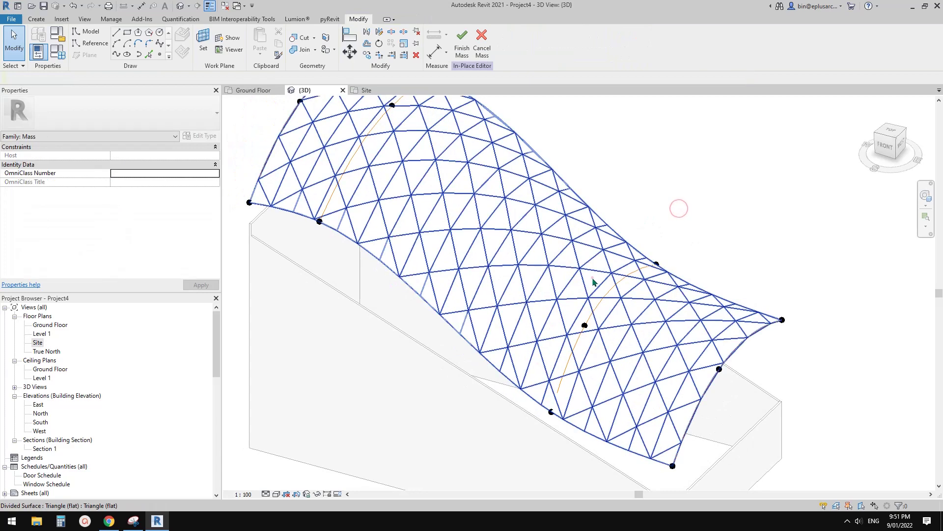
click(593, 282)
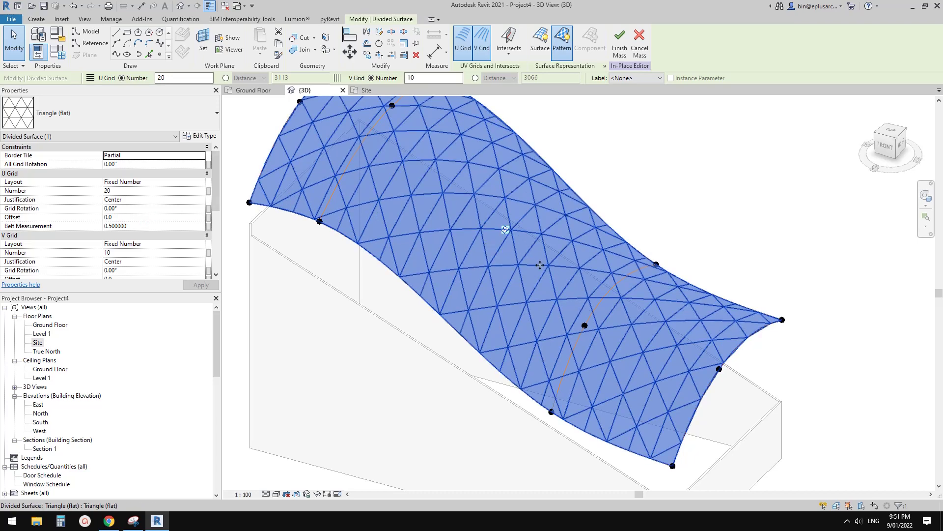
middle_drag(548, 272, 524, 265)
click(673, 196)
shift+middle_drag(674, 196, 676, 196)
middle_drag(624, 260, 594, 295)
click(554, 268)
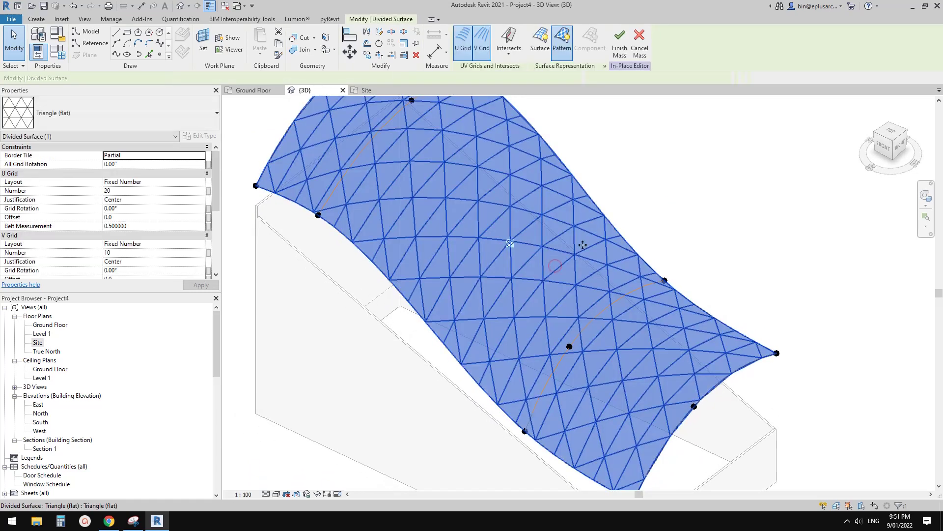
middle_drag(554, 343, 495, 304)
middle_drag(442, 249, 371, 245)
shift+middle_drag(370, 245, 367, 245)
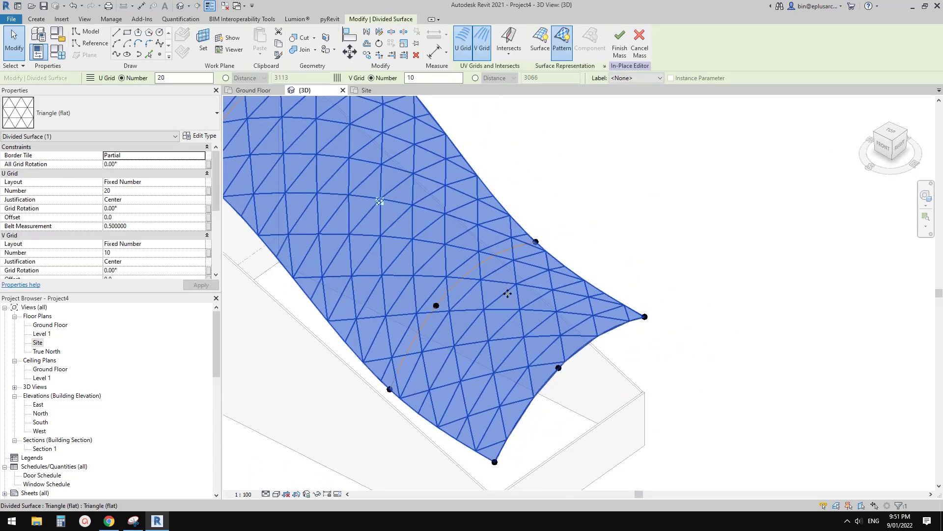
middle_drag(529, 312, 545, 310)
key(Escape)
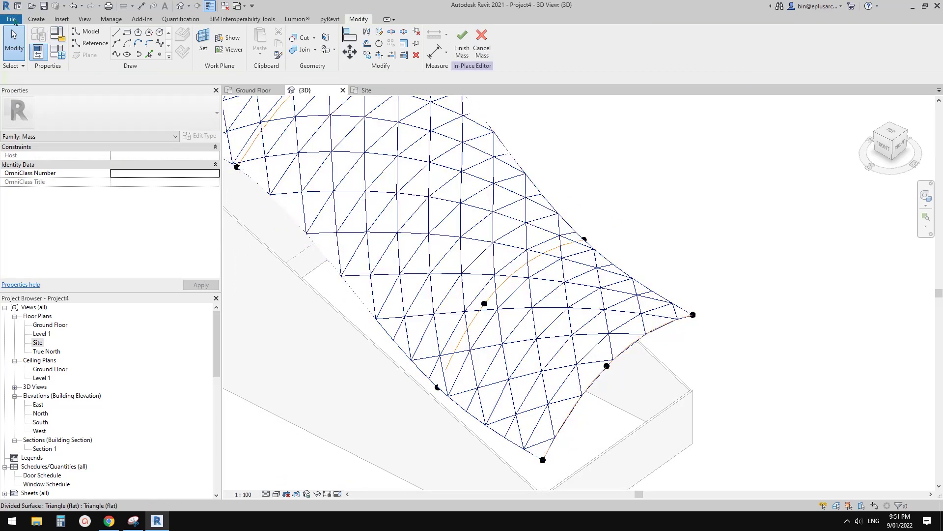
- Create a new family from the Metric Curtain Panel Pattern Based.rft template
click(12, 19)
mouse_move(34, 56)
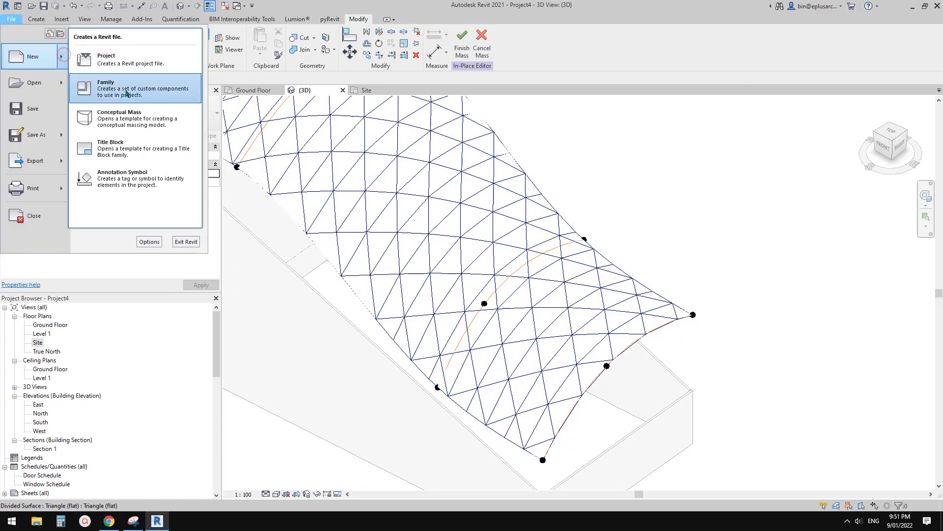
click(147, 85)
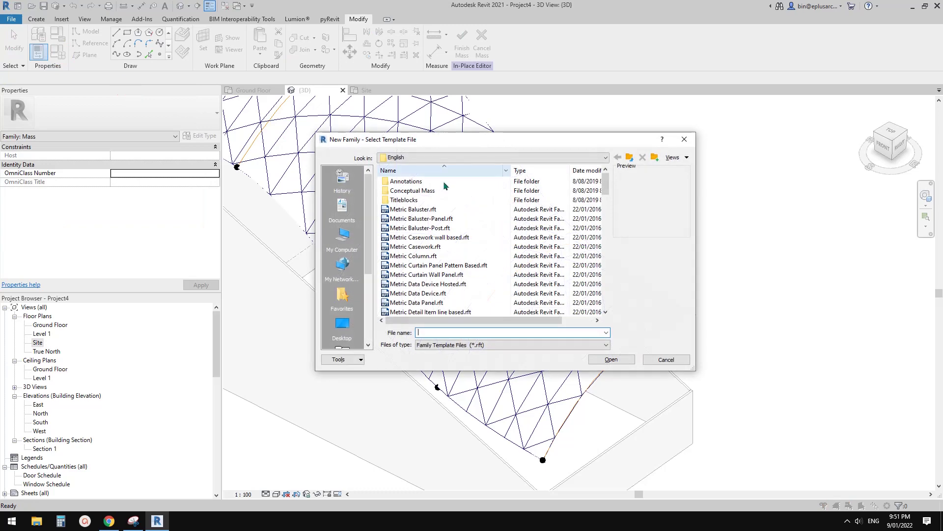
click(441, 266)
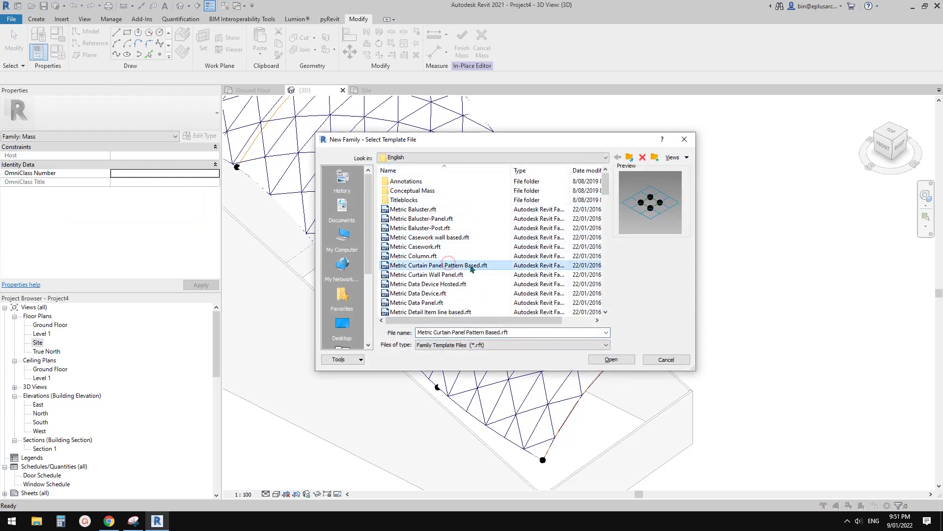
click(621, 361)
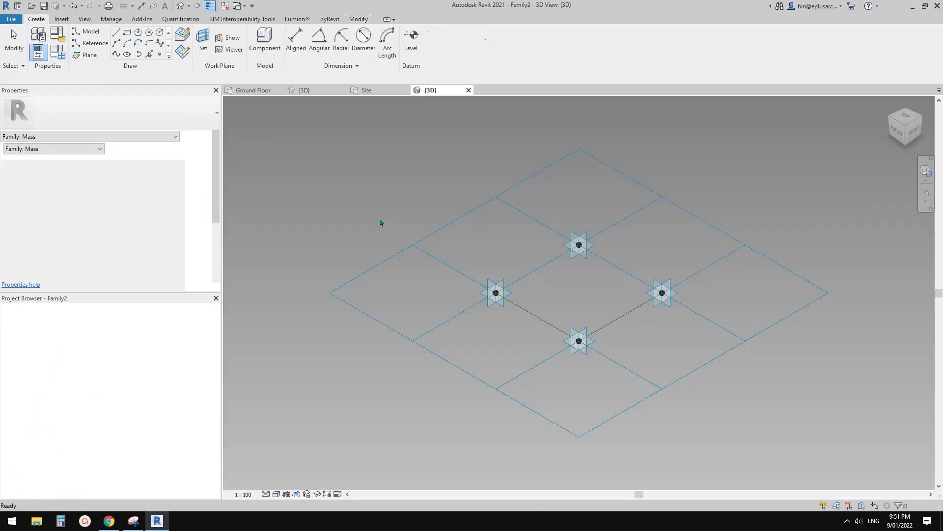
- Switch the family's tile pattern grid to the Triangle (flat) type
click(584, 150)
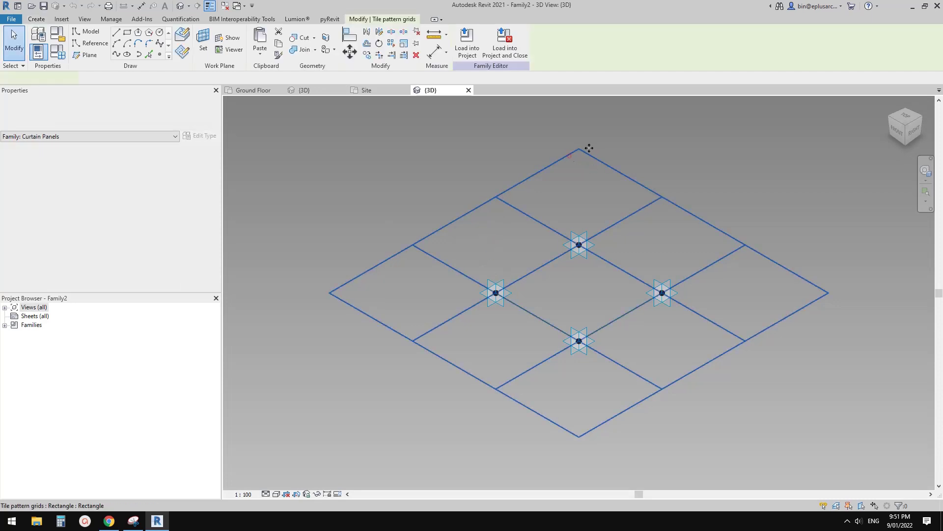
click(126, 103)
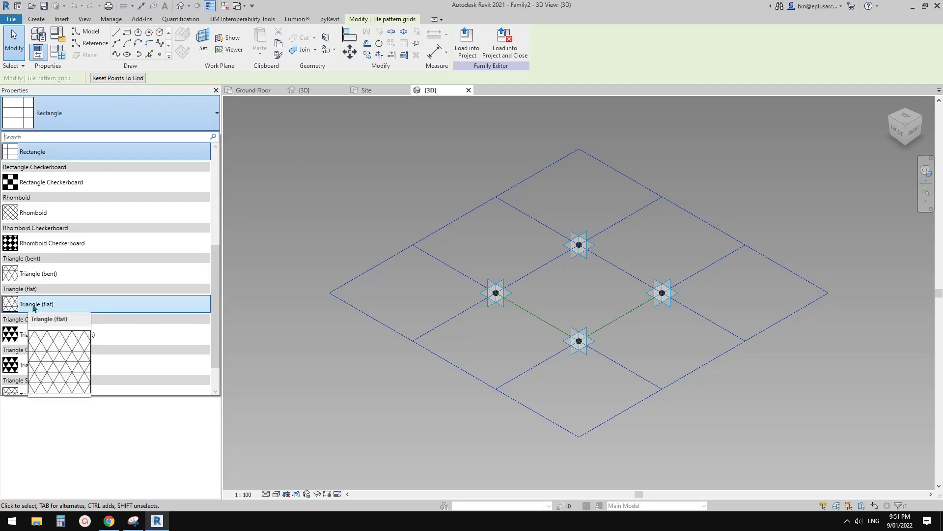
click(52, 304)
middle_drag(616, 322, 444, 177)
key(Tab)
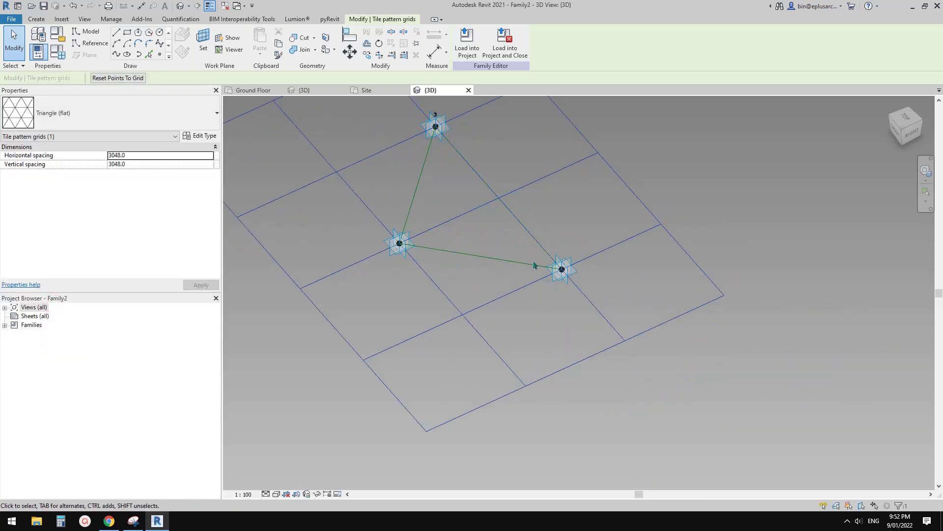
- Place a reference point on the triangle edge between points 1 and 3 and set its plane as the work plane
shift+middle_drag(476, 189, 377, 141)
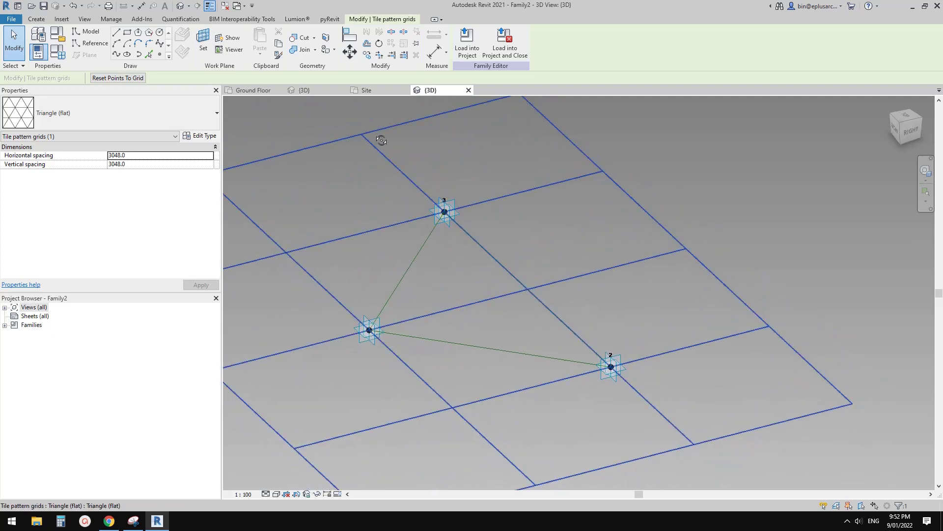
click(161, 54)
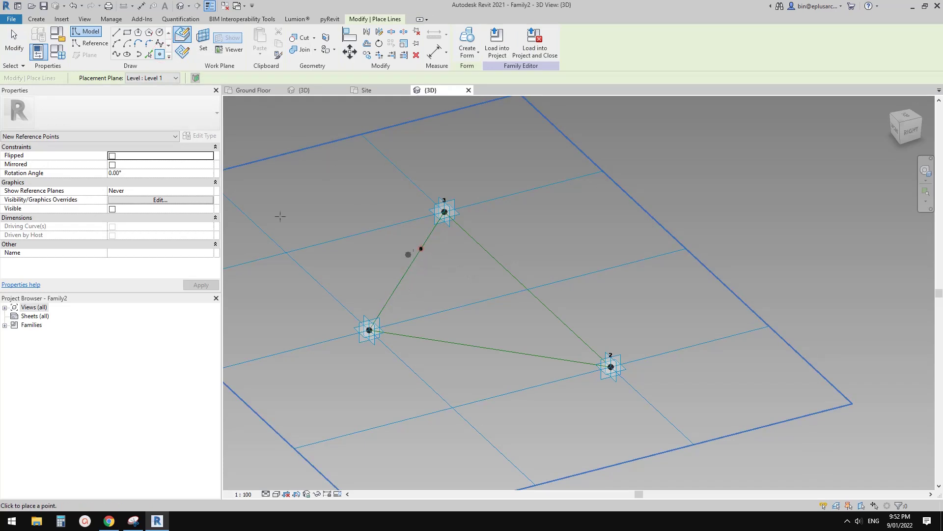
click(91, 44)
click(127, 33)
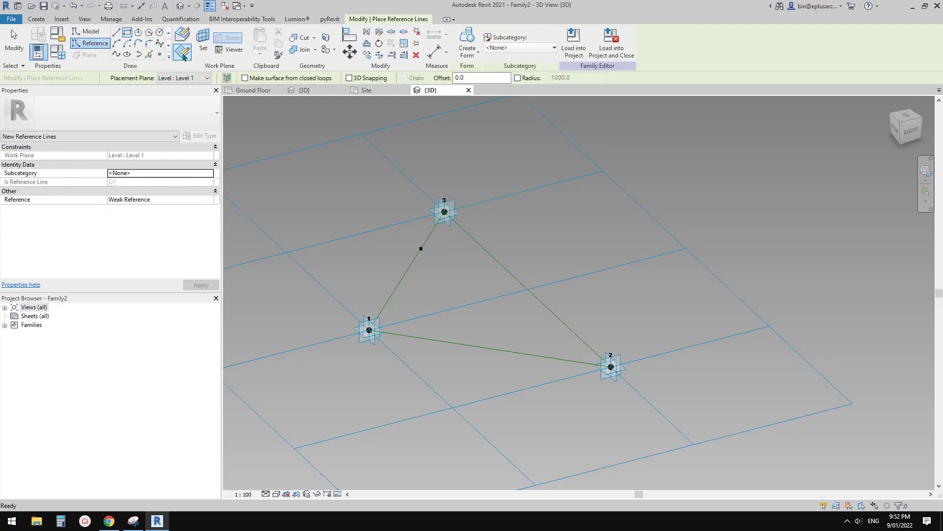
click(204, 43)
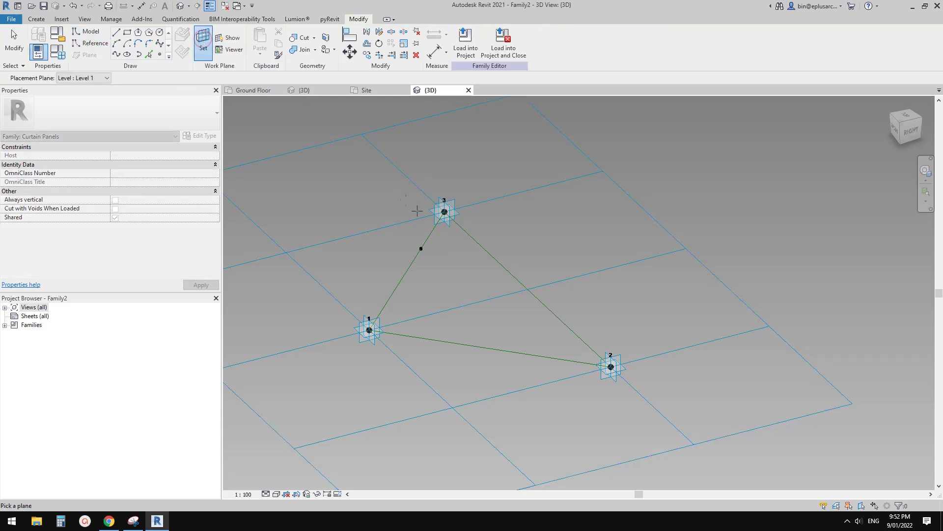
click(421, 248)
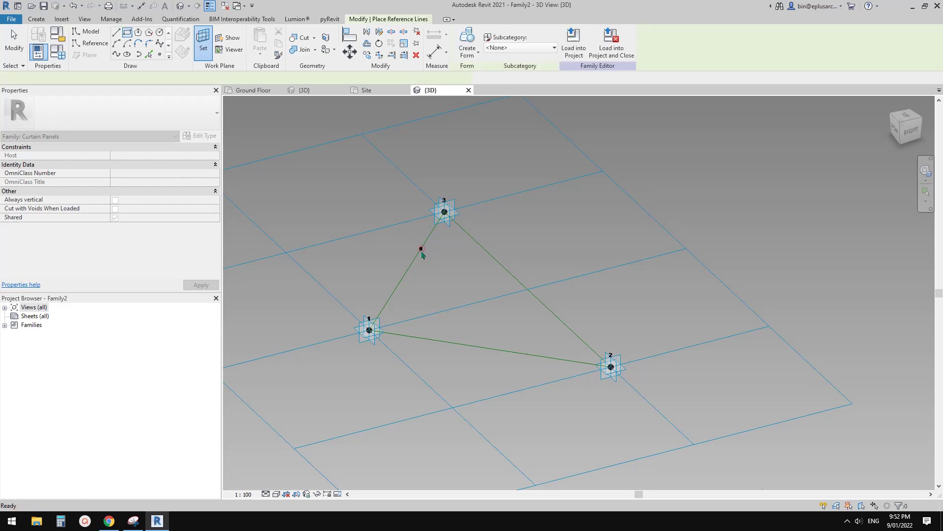
- Sketch a reference-line rectangle about 160 by 280 mm around the reference point on its work plane
scroll(421, 248, up, 4)
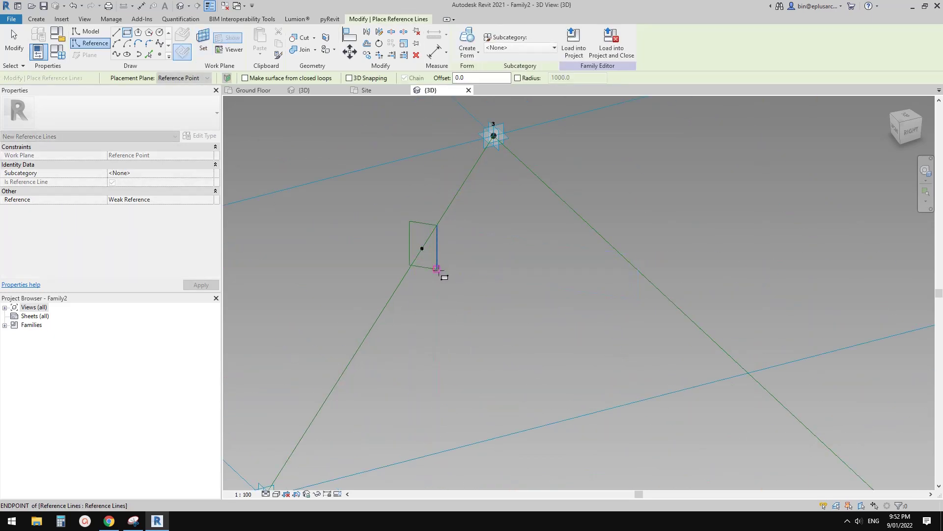
click(436, 270)
key(Escape)
key(Escape)
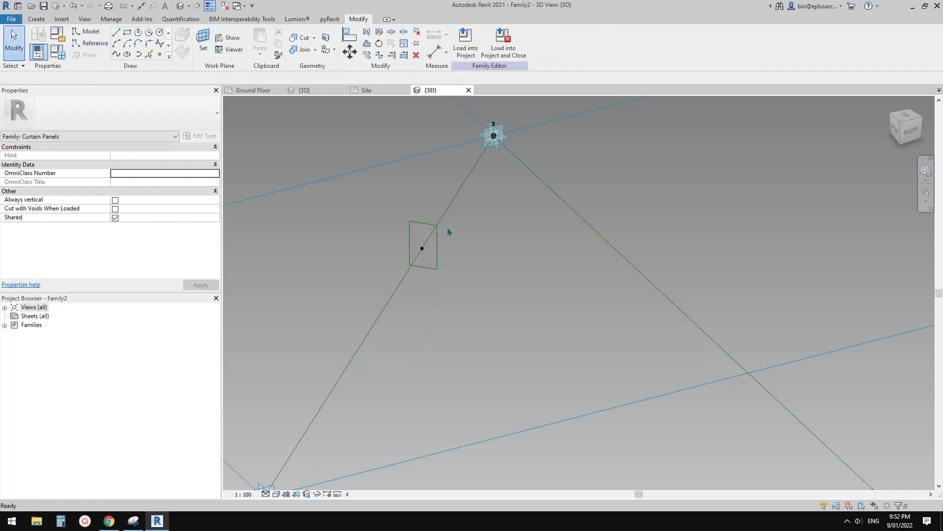
- Move the whole reference rectangle so the midpoint of its top edge sits on the reference point
scroll(422, 227, up, 2)
click(423, 227)
drag(422, 227, 494, 239)
middle_drag(473, 250, 485, 257)
key(m)
key(v)
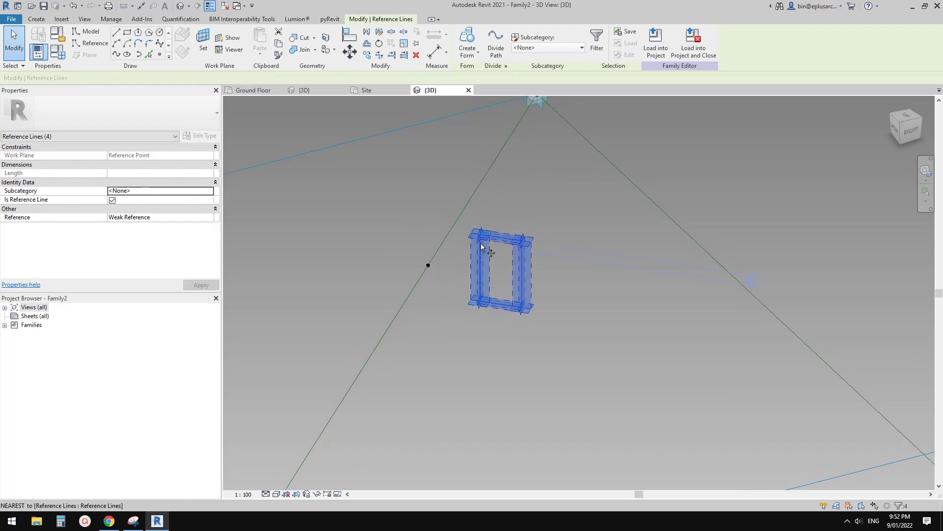
click(501, 239)
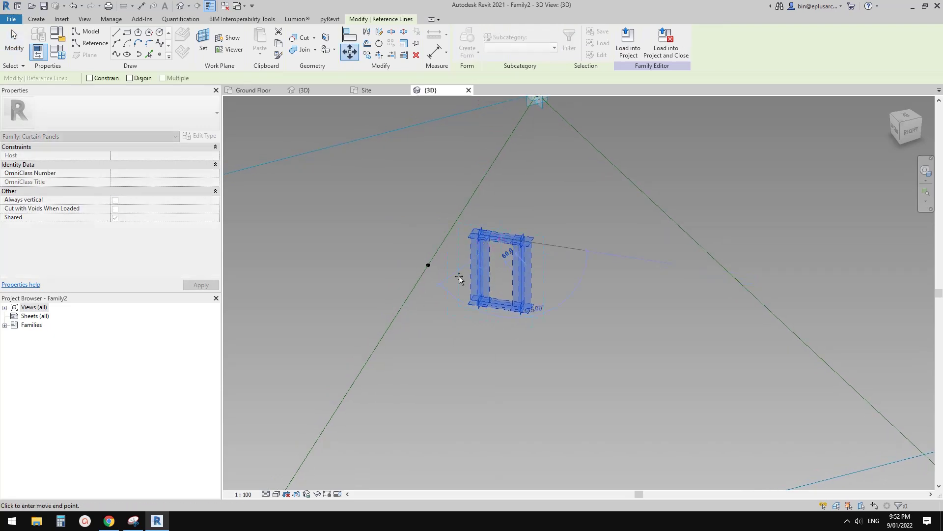
click(428, 266)
middle_drag(446, 303, 458, 215)
scroll(455, 227, up, 1)
key(Escape)
key(Tab)
key(Escape)
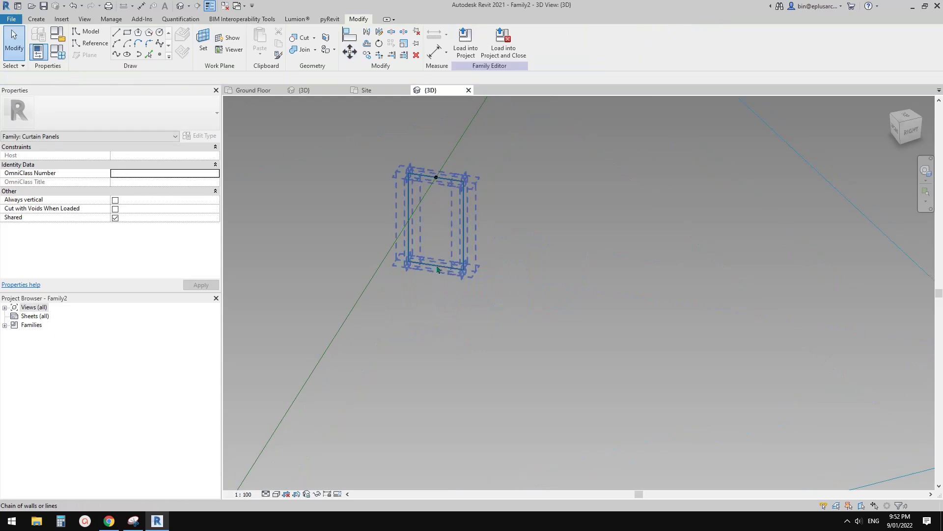
- Set the reference rectangle's height to 400 mm by repositioning its bottom edge
click(384, 231)
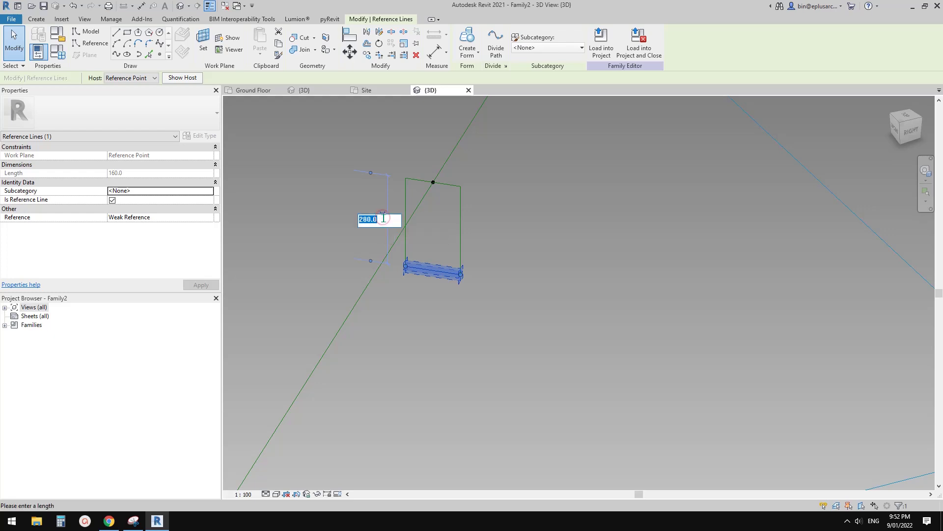
key(Return)
key(Escape)
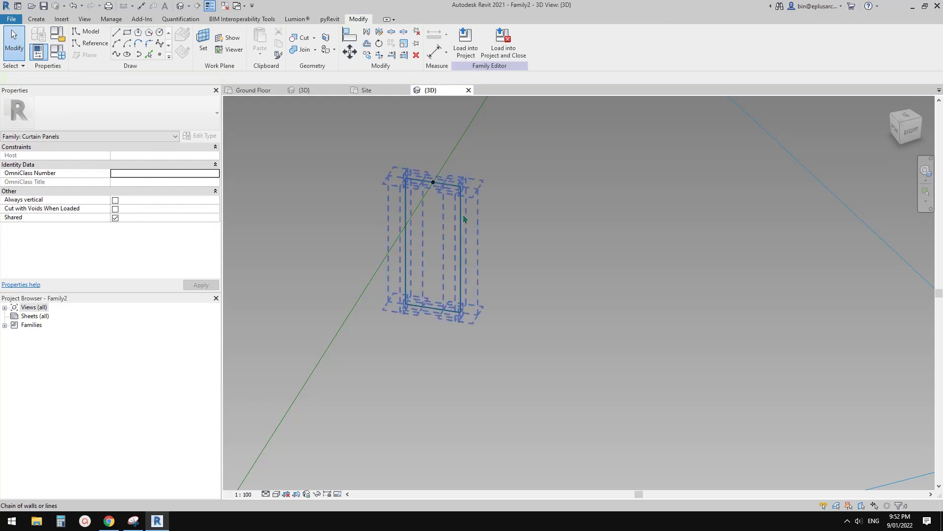
- Widen the rectangle to 180 mm by shifting its right side, and to 200 mm by shifting its left side
click(450, 312)
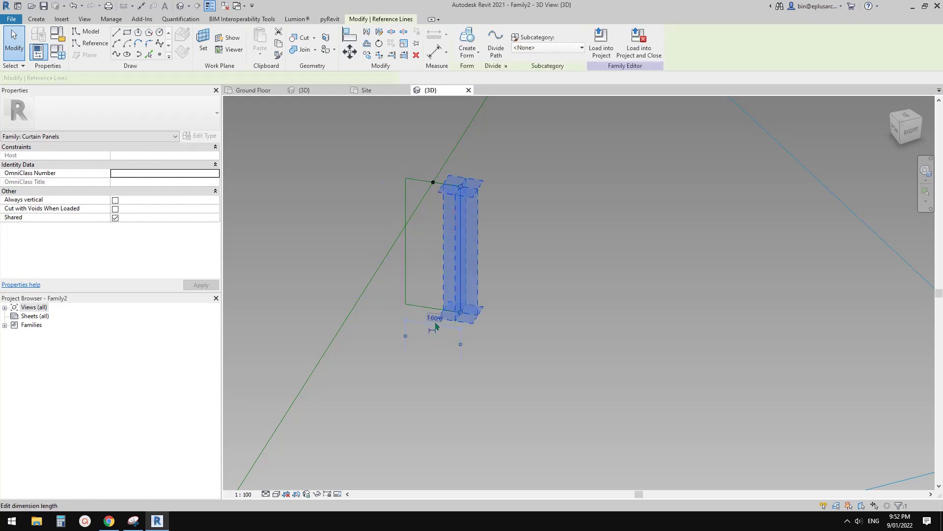
click(436, 324)
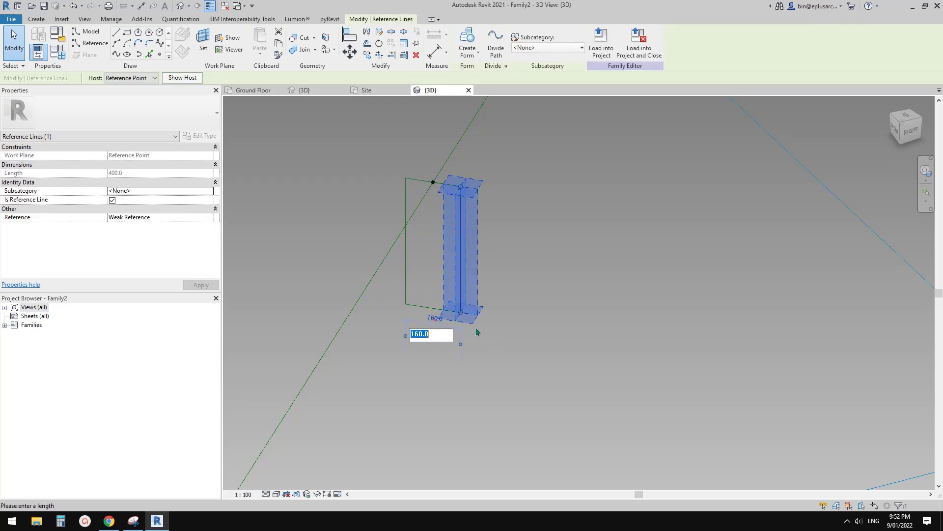
text(180)
key(Return)
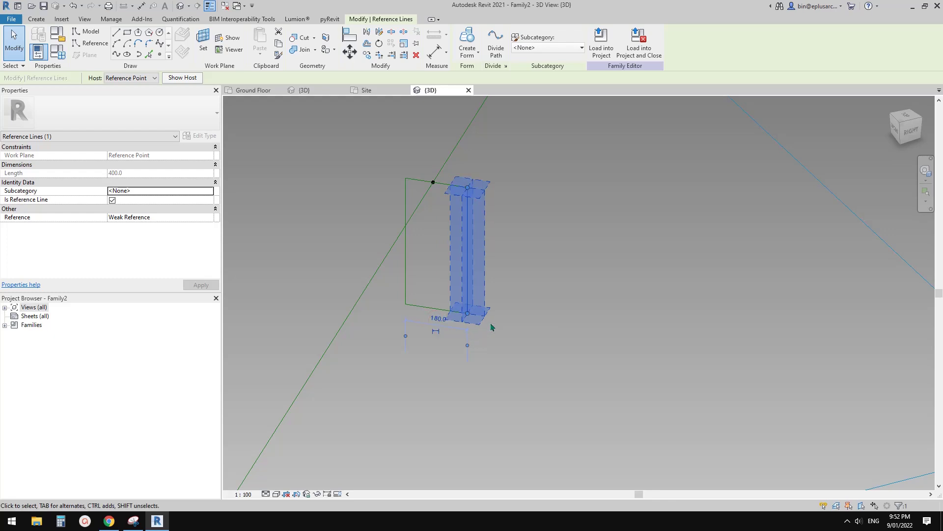
click(407, 269)
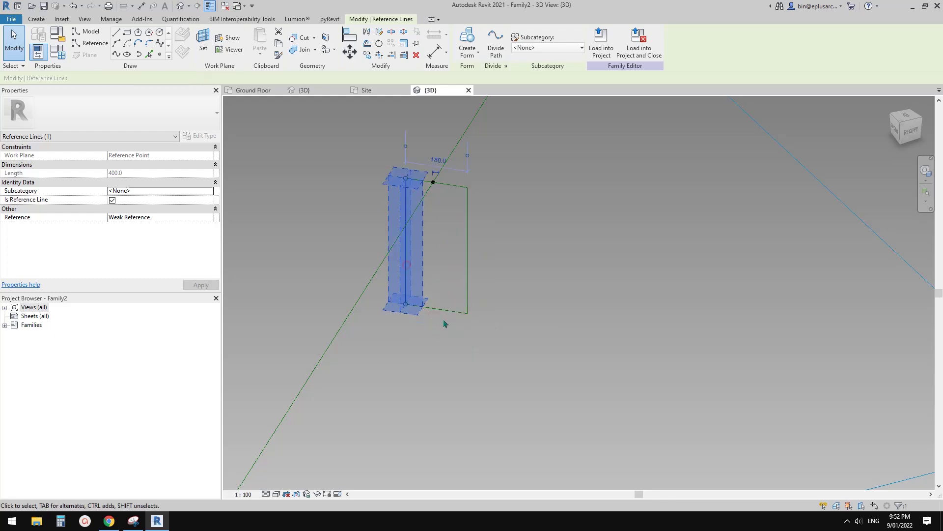
click(439, 159)
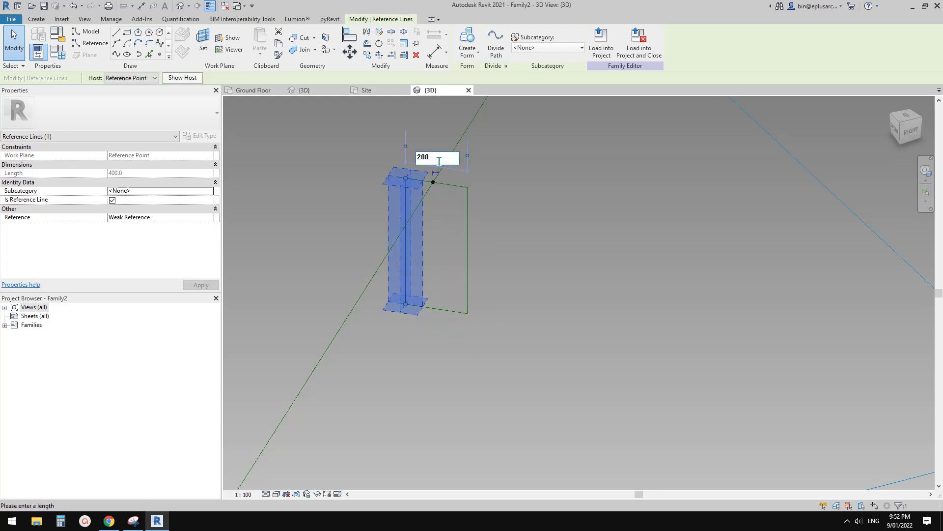
key(Return)
click(556, 231)
- Create a solid triangular beam frame from the rectangular profile and the chain of three triangle reference lines
scroll(537, 237, down, 2)
shift+middle_drag(537, 236, 499, 241)
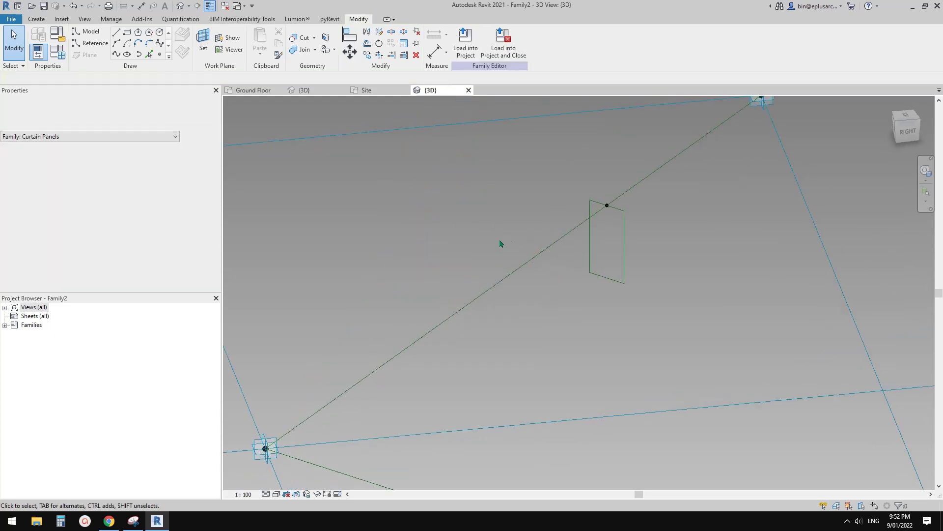
key(Tab)
click(624, 242)
scroll(600, 266, down, 1)
middle_drag(543, 325, 418, 285)
scroll(509, 265, down, 2)
key(Tab)
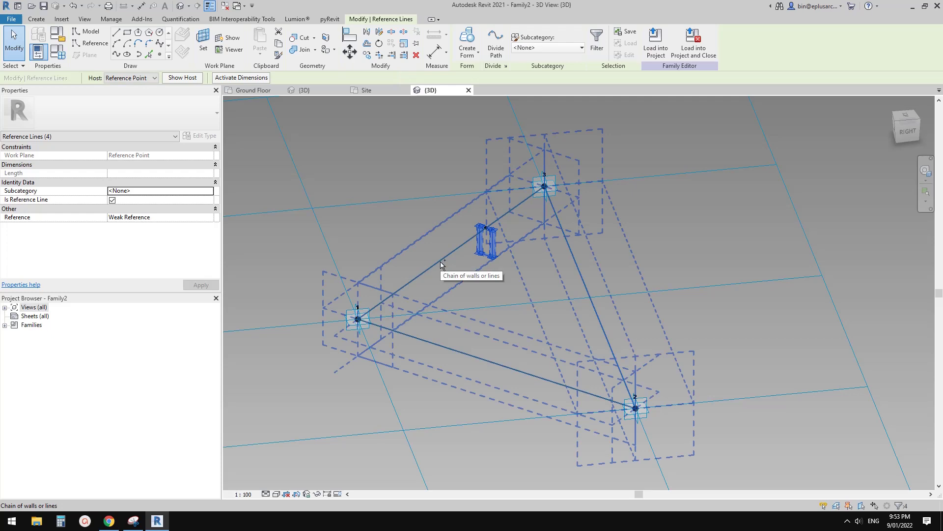
click(441, 262)
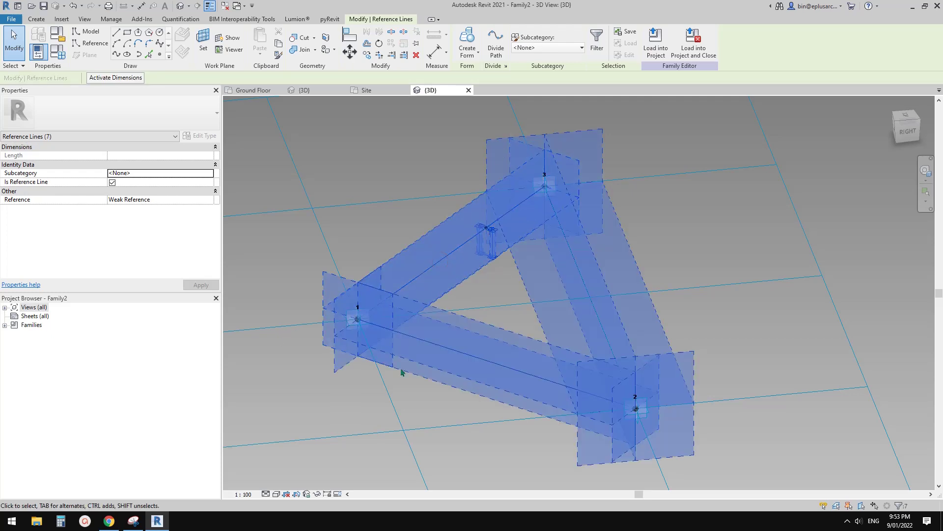
click(469, 37)
scroll(564, 168, down, 1)
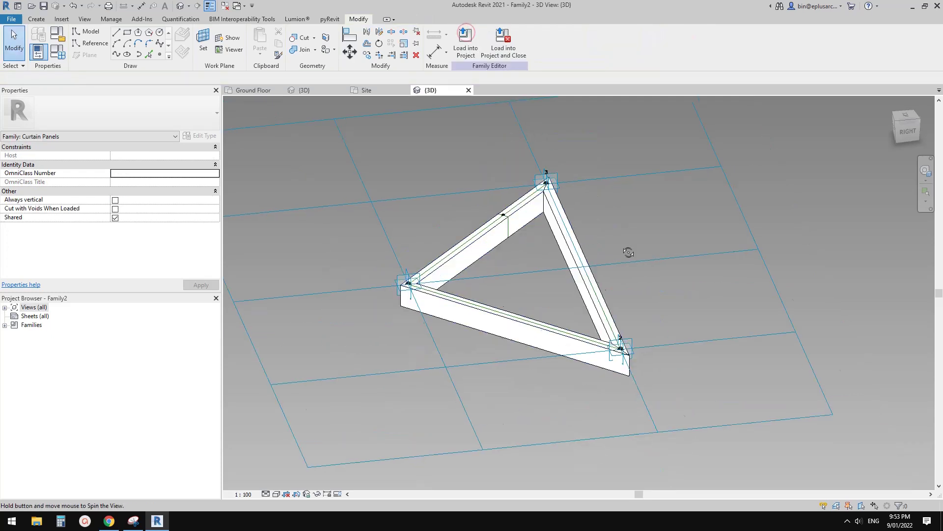
shift+middle_drag(628, 251, 634, 189)
- Load the panel family into Project4 and apply the Family2 type to the roof's divided surface
click(476, 44)
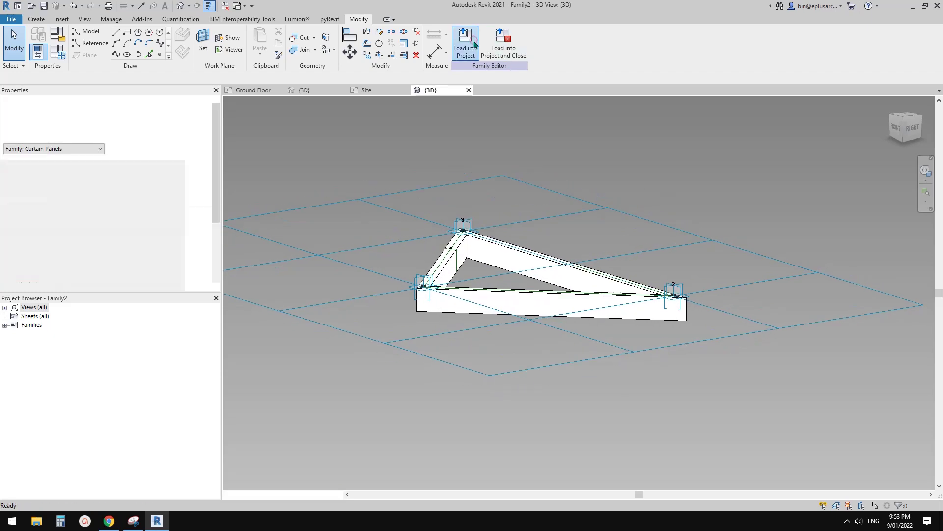
click(181, 6)
click(443, 202)
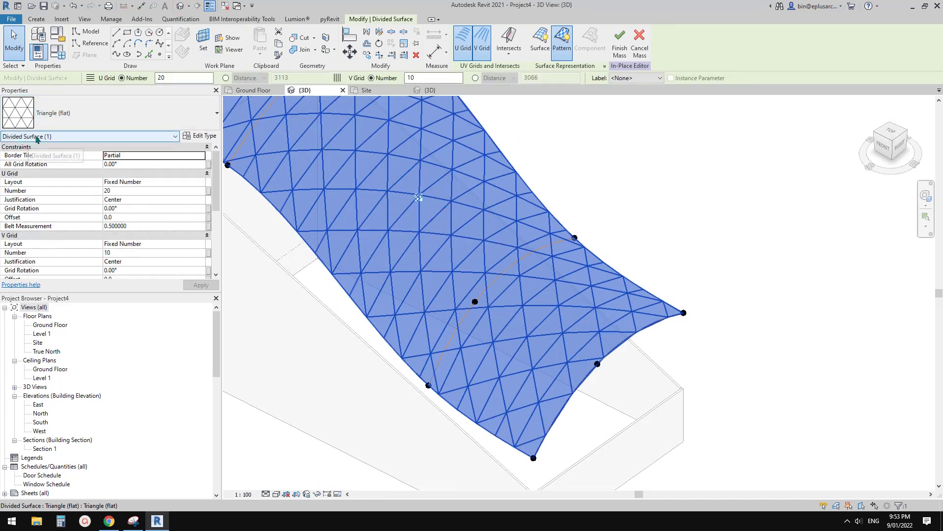
click(140, 120)
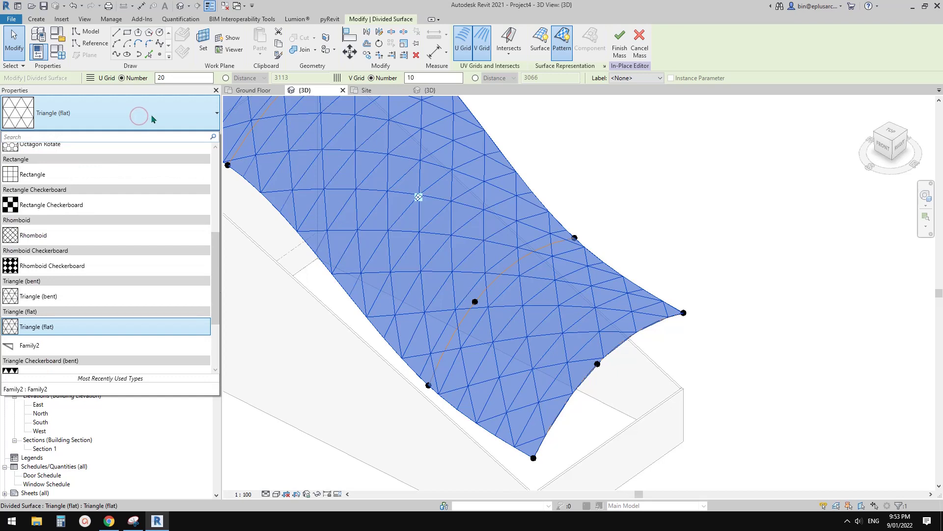
scroll(25, 307, down, 2)
click(19, 298)
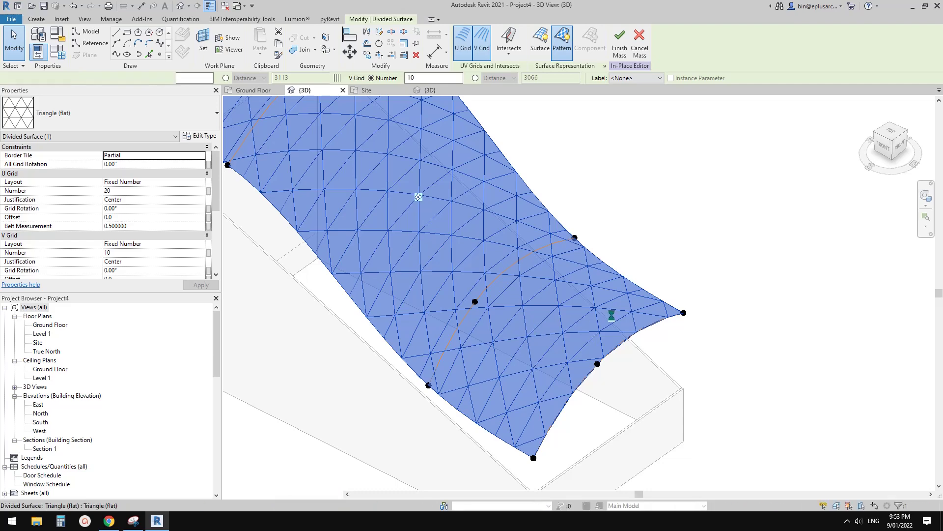
shift+middle_drag(612, 319, 740, 289)
click(756, 285)
- Examine the triangulated beam structure along the roof's edges and at its pointed corner
scroll(716, 327, up, 2)
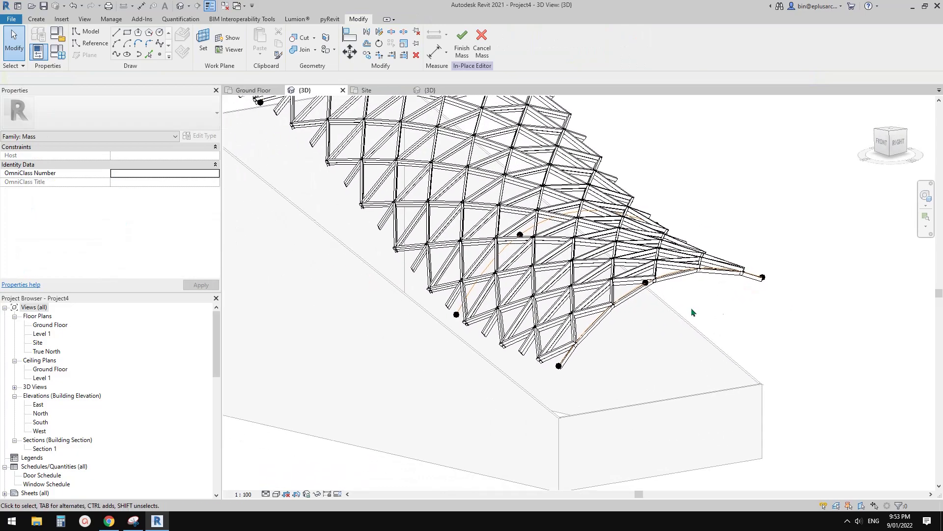
shift+middle_drag(691, 308, 562, 275)
scroll(617, 322, up, 2)
scroll(565, 285, down, 1)
shift+middle_drag(562, 275, 559, 280)
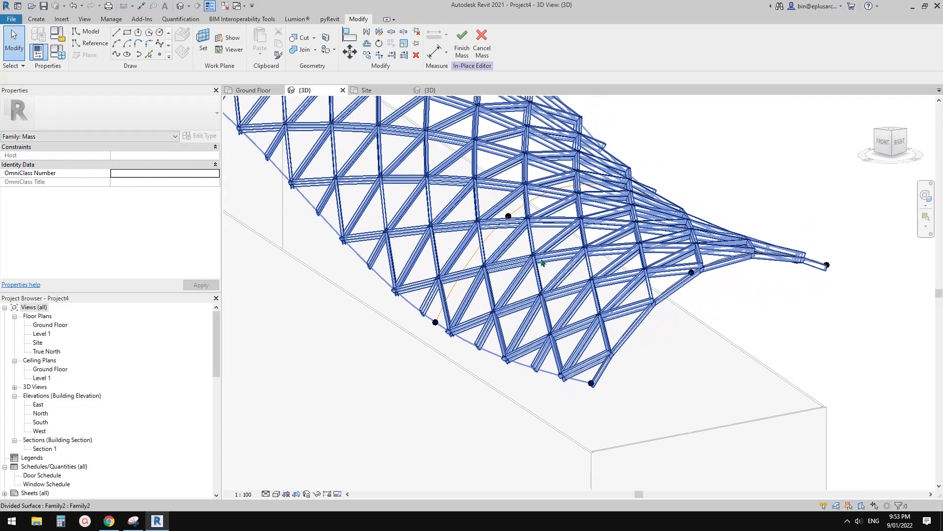
scroll(544, 237, up, 1)
middle_drag(545, 238, 522, 273)
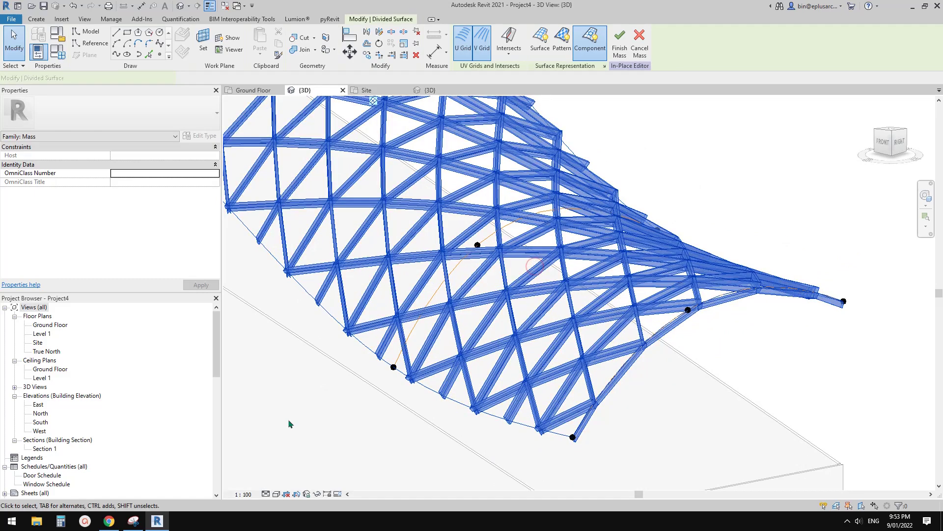
- Deselect the roof surface and compare its triangulated beams with the reference images in the Gmail message
click(789, 175)
key(Escape)
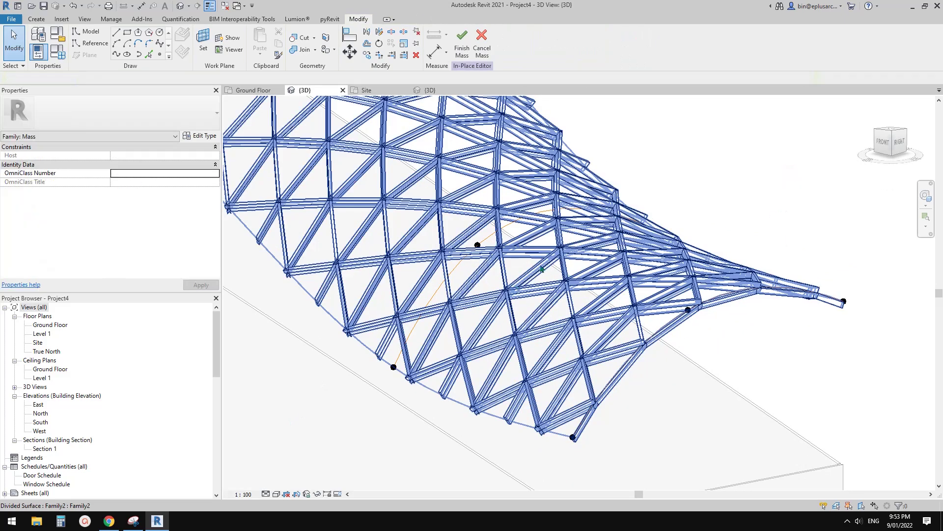
scroll(541, 276, up, 2)
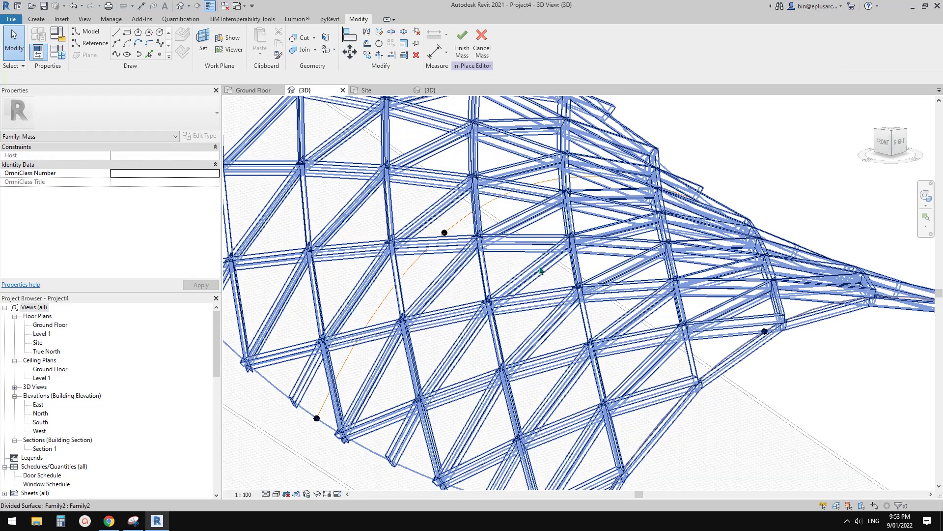
scroll(522, 276, down, 2)
middle_drag(523, 276, 495, 319)
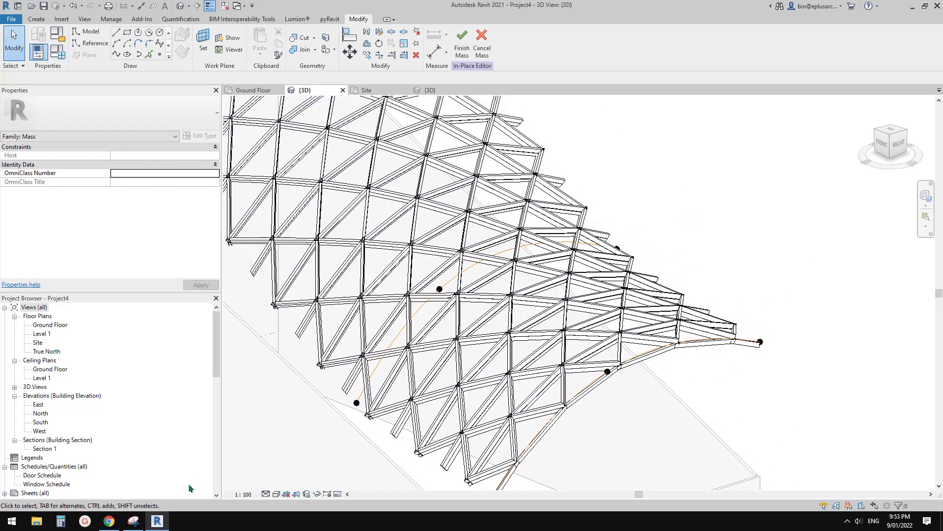
shift+middle_drag(484, 317, 540, 316)
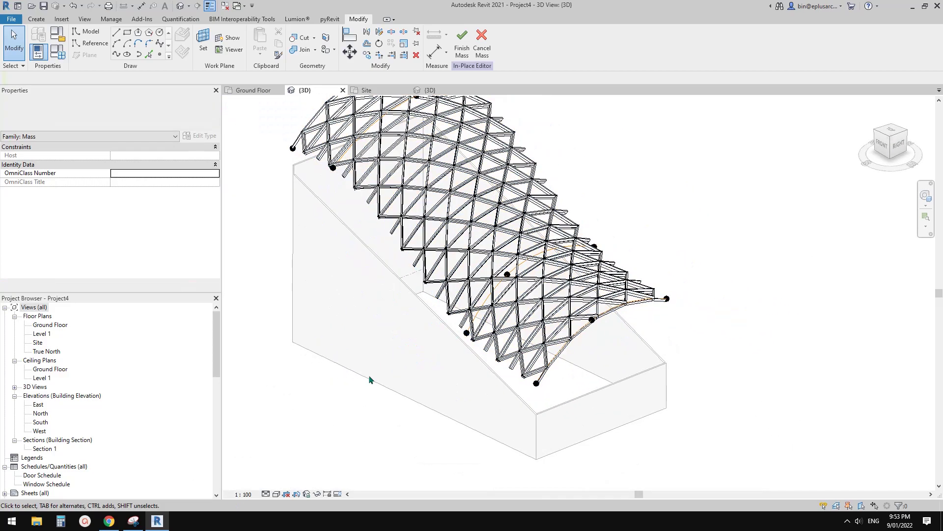
click(111, 524)
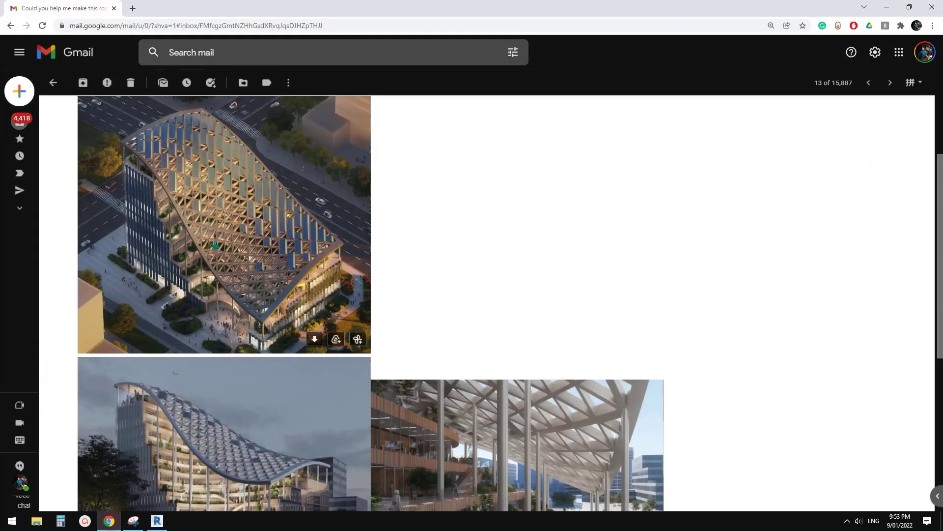
click(165, 522)
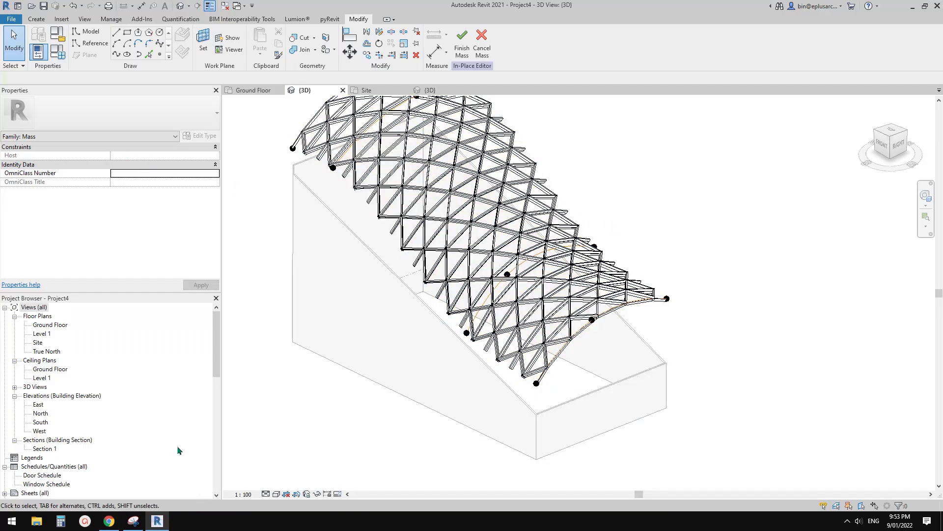
click(116, 524)
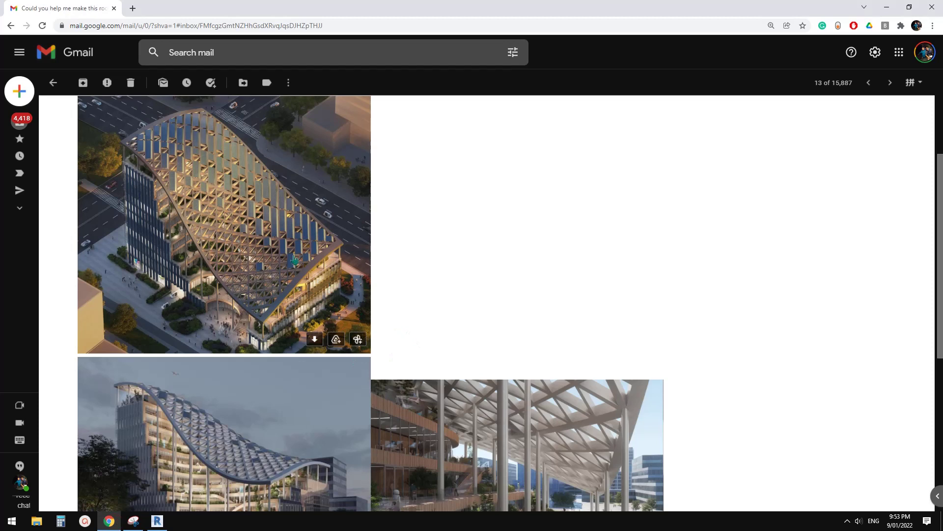
click(165, 522)
- Examine how the beams meet at the nodes of the triangulated roof and review the roof's overall shape
scroll(500, 250, up, 6)
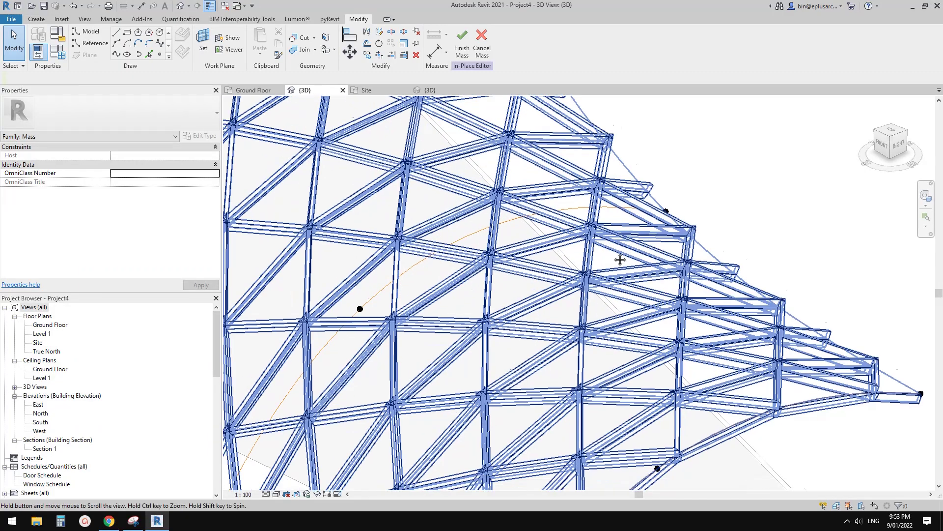
scroll(500, 251, up, 6)
scroll(504, 225, down, 4)
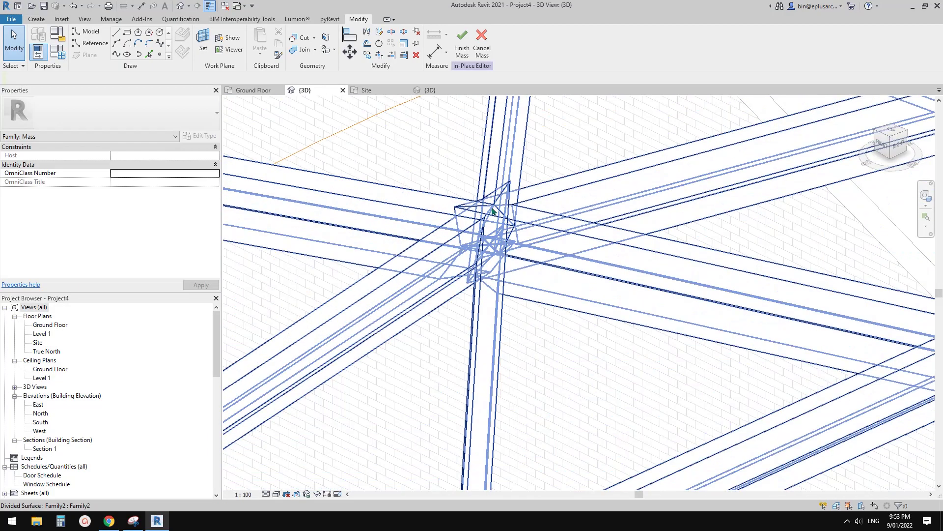
scroll(505, 224, down, 3)
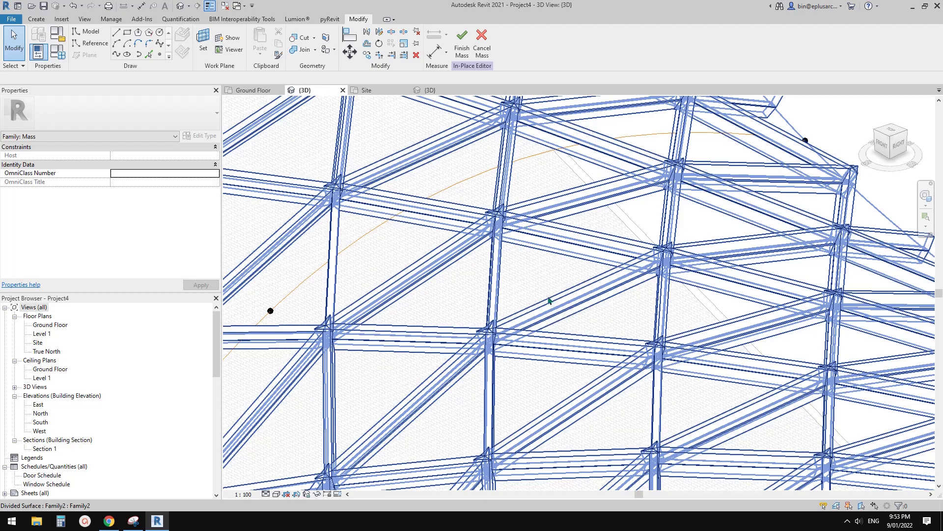
scroll(548, 300, down, 5)
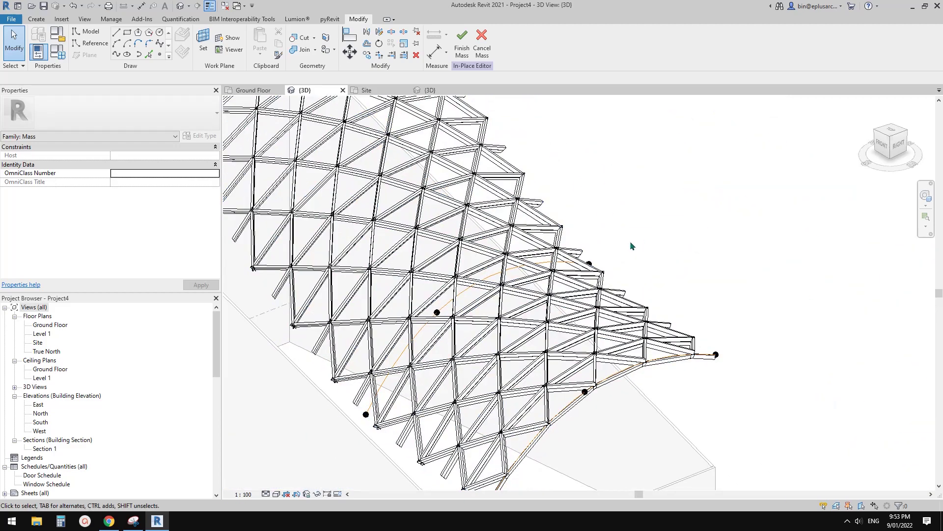
shift+middle_drag(631, 243, 681, 167)
scroll(665, 289, down, 3)
mouse_move(634, 314)
middle_down()
mouse_move(644, 301)
mouse_move(634, 266)
mouse_move(437, 279)
mouse_move(578, 333)
mouse_move(510, 371)
mouse_move(546, 360)
mouse_move(553, 329)
mouse_move(517, 308)
mouse_move(688, 390)
mouse_move(645, 417)
mouse_move(606, 489)
mouse_move(653, 459)
mouse_move(640, 415)
mouse_move(669, 417)
mouse_move(665, 447)
mouse_move(598, 378)
middle_up()
middle_drag(535, 361, 559, 398)
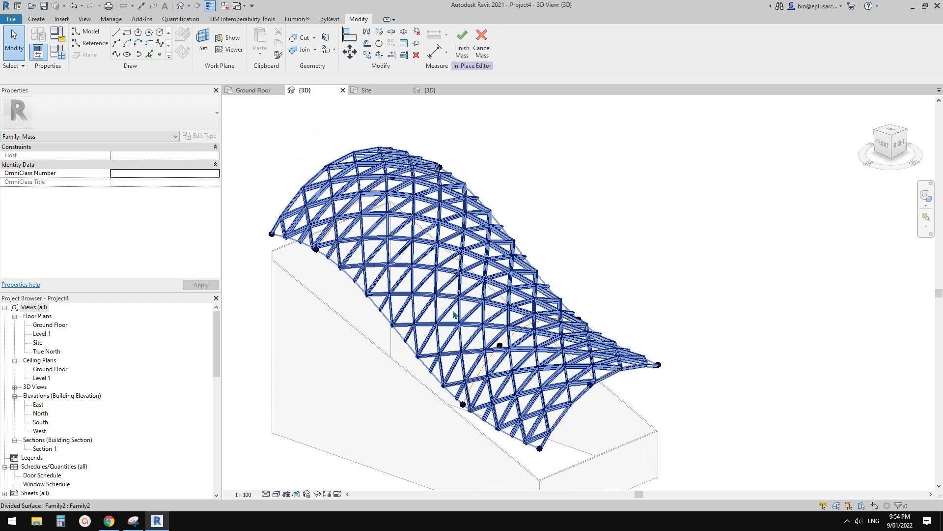
- Check the roof's border in the Gmail reference images against the open edges of the modelled beam structure
click(109, 520)
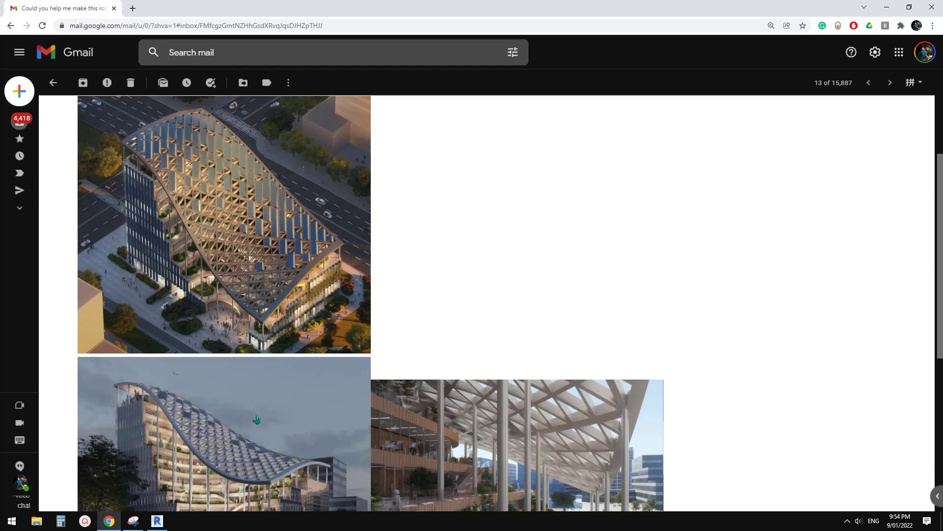
click(159, 521)
scroll(638, 358, up, 5)
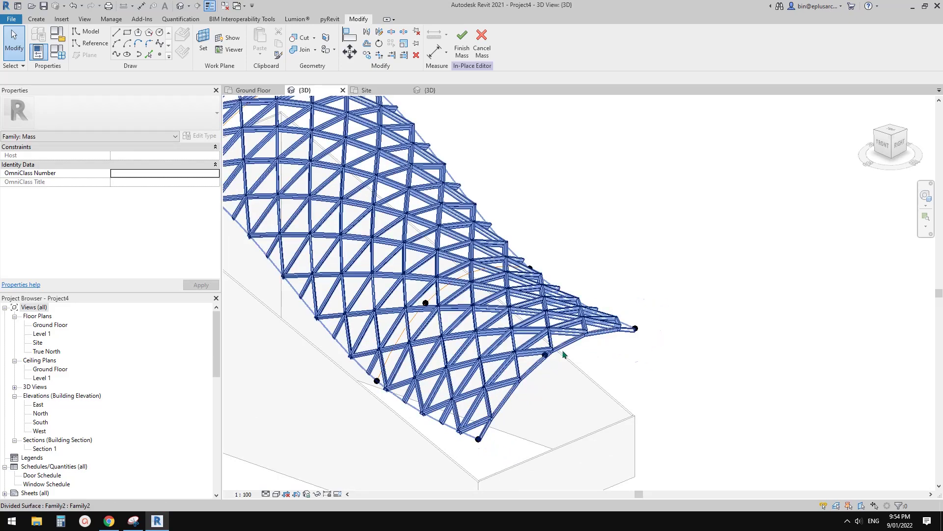
scroll(537, 357, down, 1)
middle_drag(538, 357, 629, 400)
middle_drag(590, 272, 526, 279)
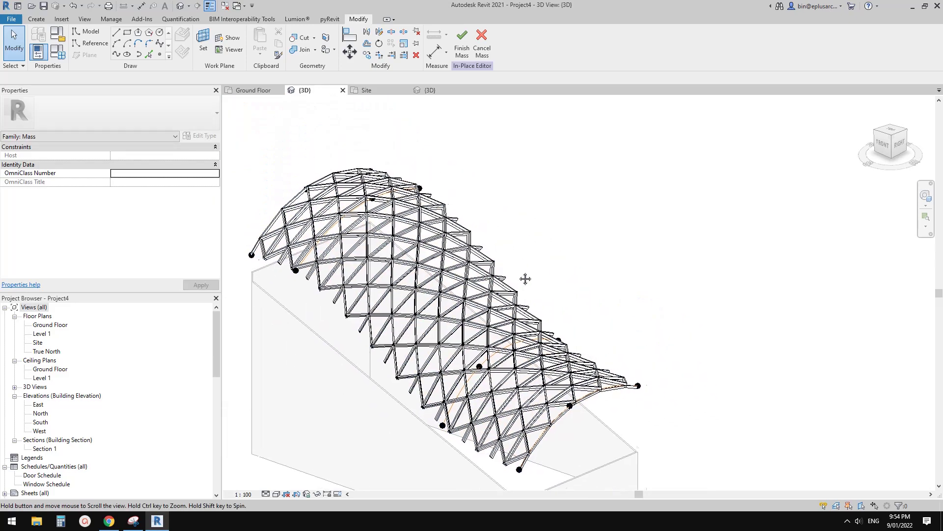
scroll(525, 278, up, 2)
- Temporarily hide the roof's divided surface in the 3D view
click(414, 283)
scroll(376, 344, down, 1)
middle_drag(376, 344, 444, 288)
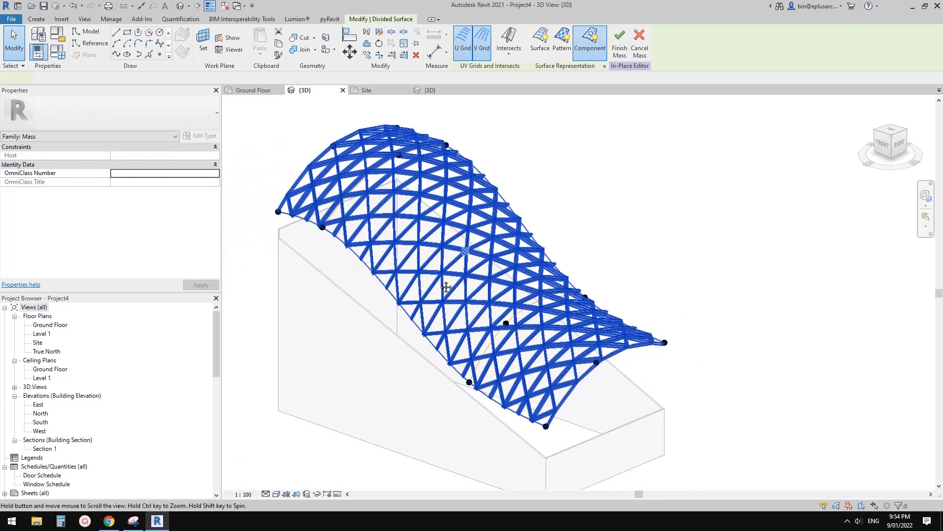
key(h)
key(h)
scroll(715, 301, down, 1)
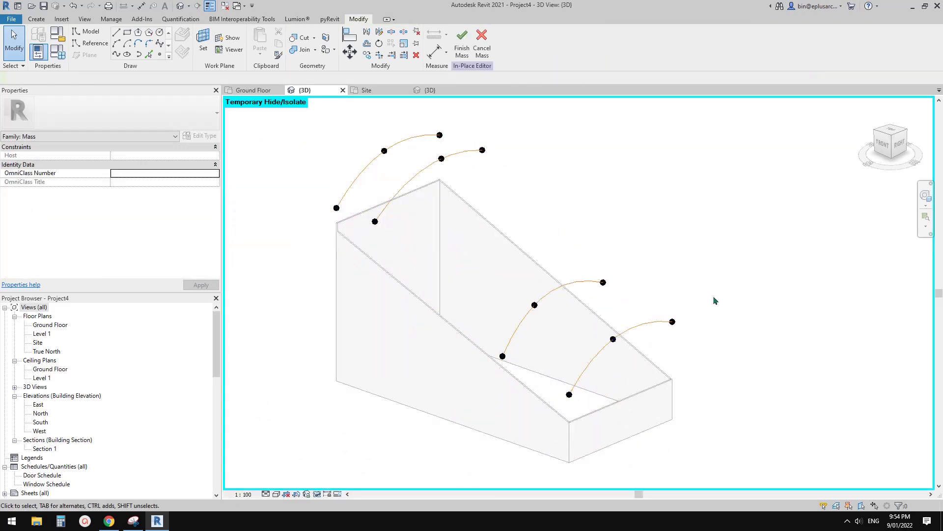
- Place a reference point on the curve at the roof's low end, between its lower endpoint and its middle point
scroll(675, 338, up, 2)
middle_drag(675, 338, 724, 335)
scroll(724, 335, down, 1)
scroll(594, 288, down, 1)
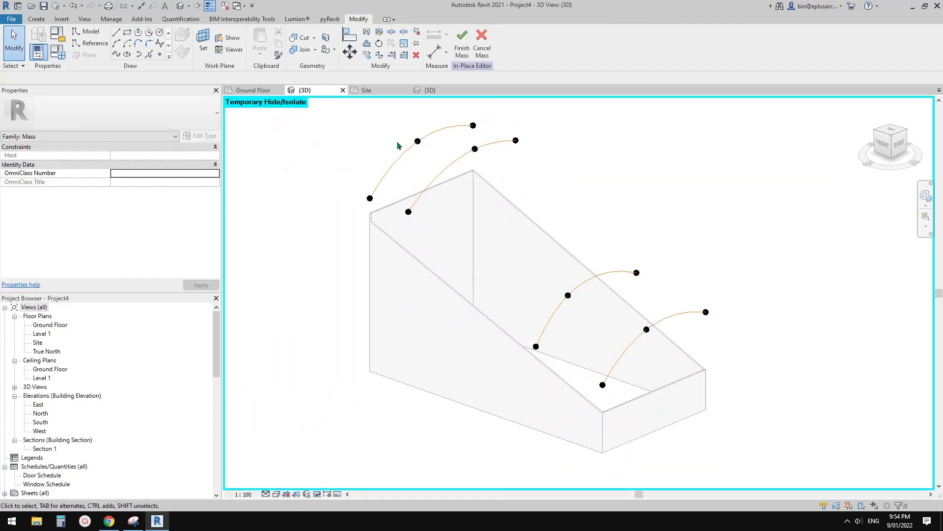
key(Tab)
mouse_move(538, 256)
middle_down()
mouse_move(461, 253)
mouse_move(439, 288)
middle_up()
scroll(445, 280, up, 1)
click(160, 55)
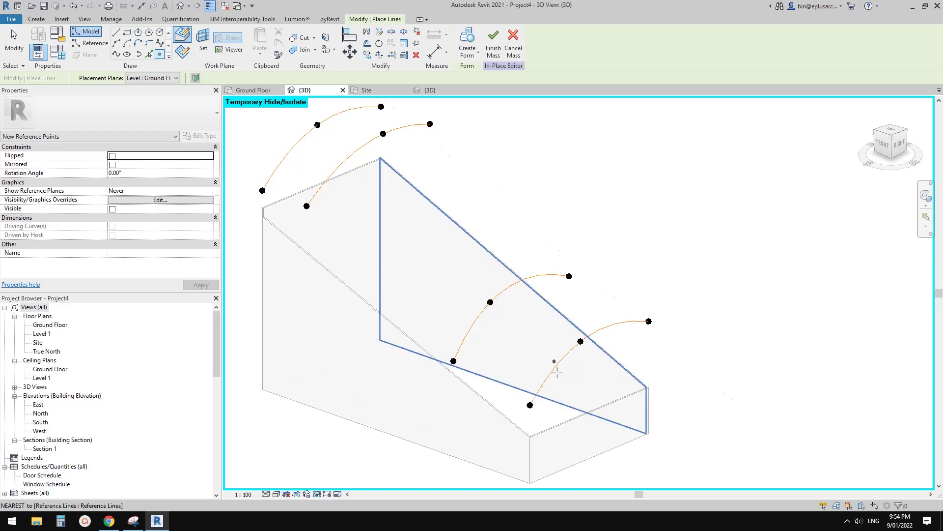
scroll(553, 363, up, 5)
scroll(554, 377, down, 5)
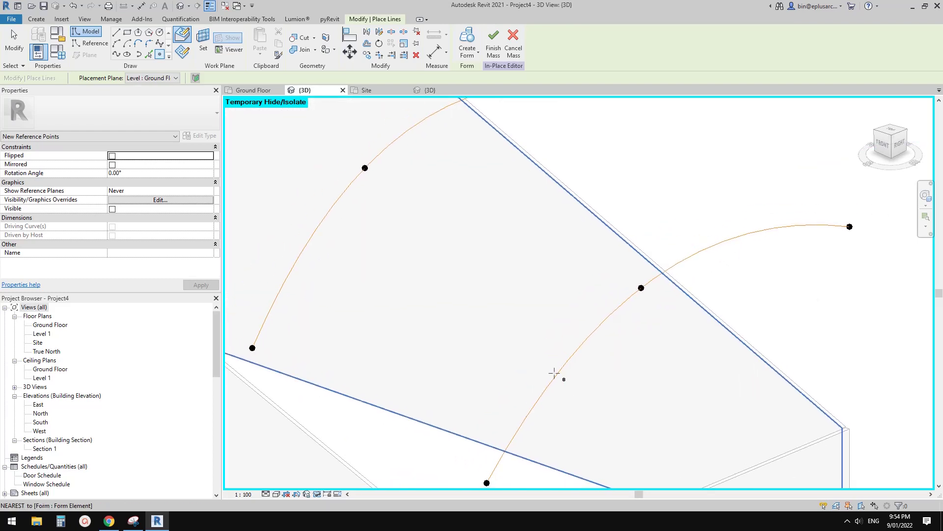
scroll(533, 296, up, 4)
scroll(479, 324, up, 2)
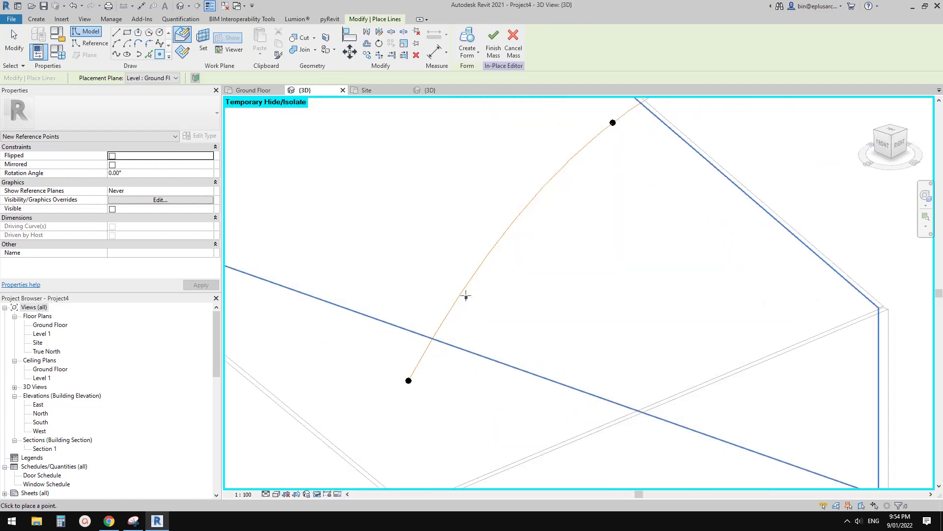
click(463, 290)
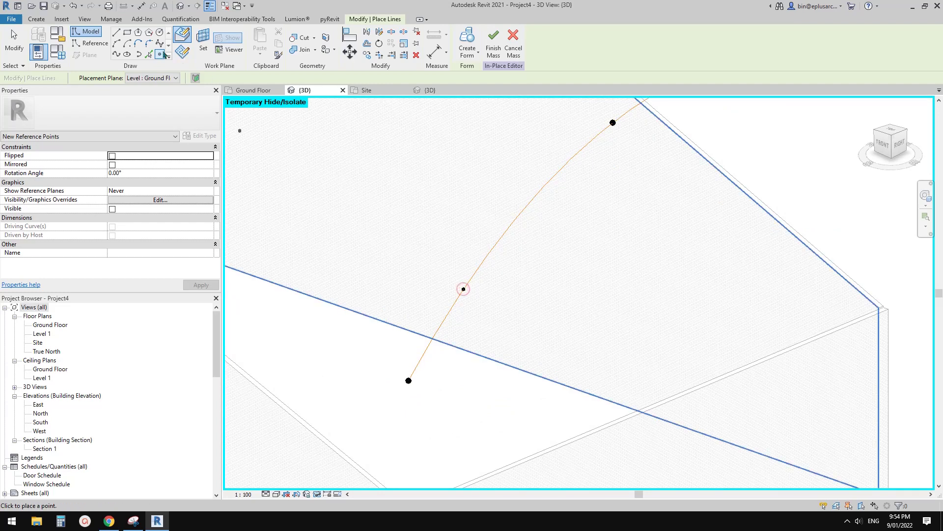
- Draw a reference-line rectangle about 600 by 1200 mm around the new point, using that point's plane as work plane
click(97, 44)
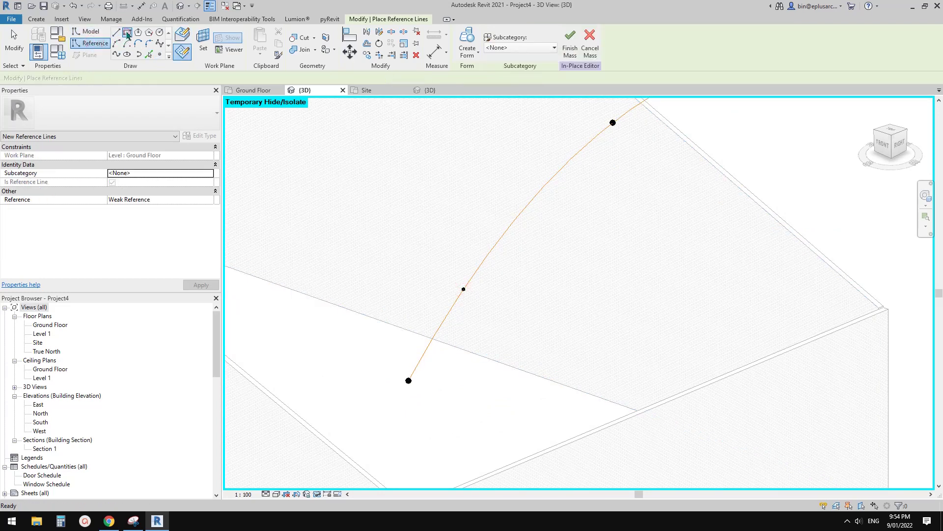
click(202, 50)
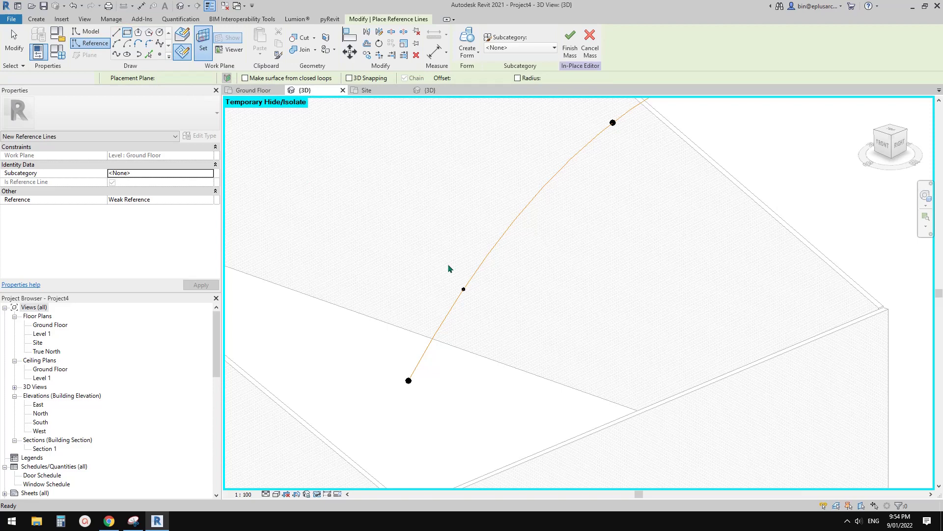
click(463, 289)
shift+middle_drag(464, 291, 573, 275)
middle_drag(573, 275, 550, 298)
scroll(581, 226, up, 2)
click(580, 226)
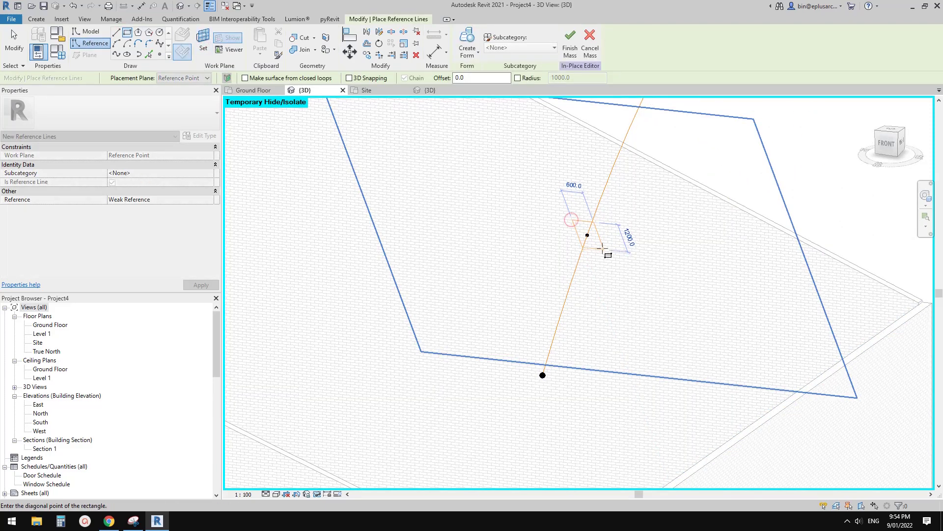
click(603, 251)
key(Escape)
key(Escape)
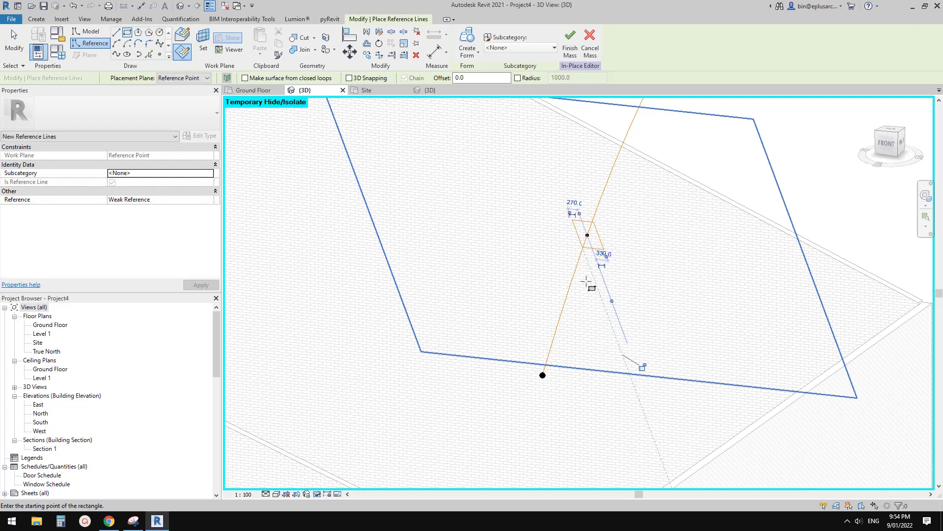
- Create a solid edge beam from the rectangular profile and the curve at the roof's low end
click(603, 251)
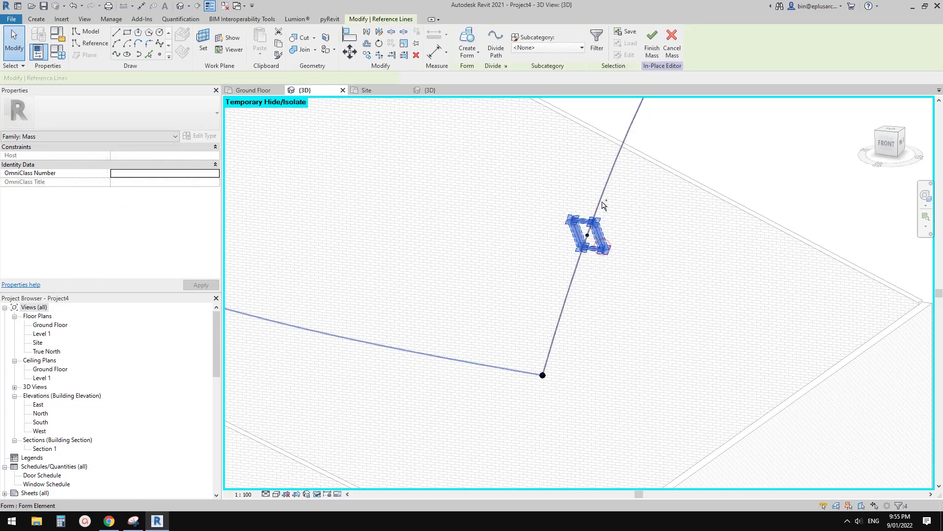
scroll(545, 354, down, 3)
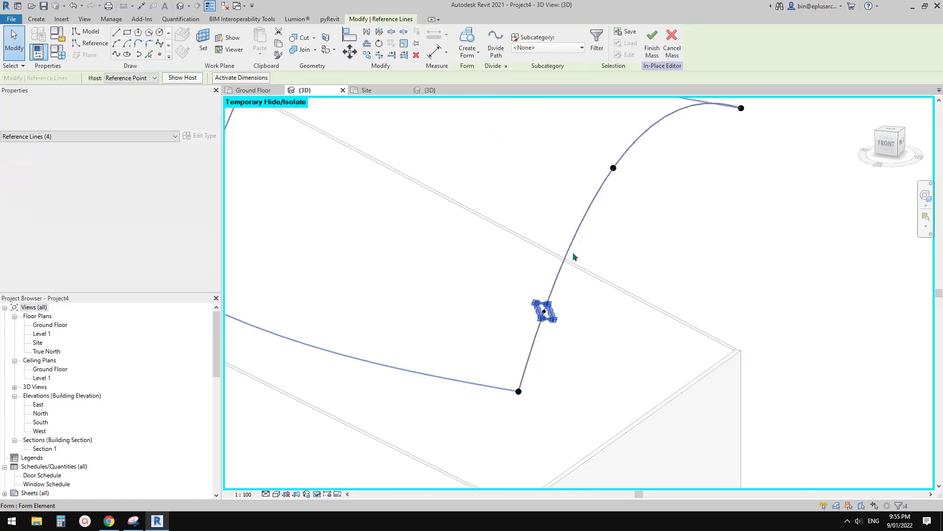
key(Tab)
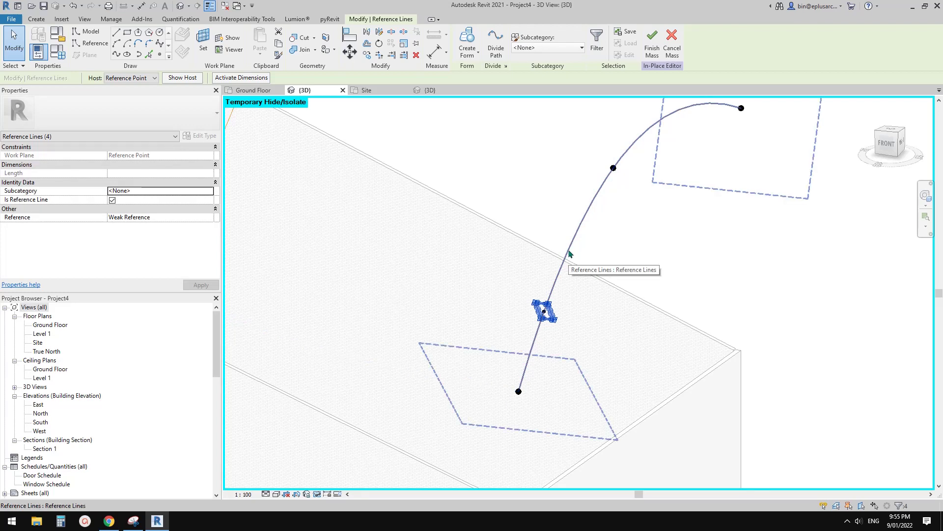
ctrl+click(568, 251)
click(467, 36)
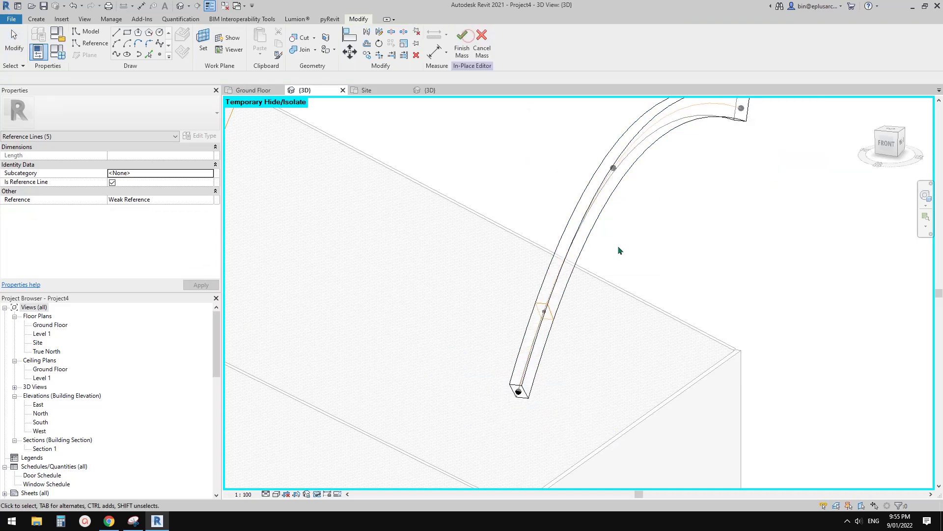
scroll(618, 250, down, 2)
key(Escape)
- Compare the new curved edge beam with the roof border in the Gmail reference images
shift+middle_drag(659, 241, 556, 275)
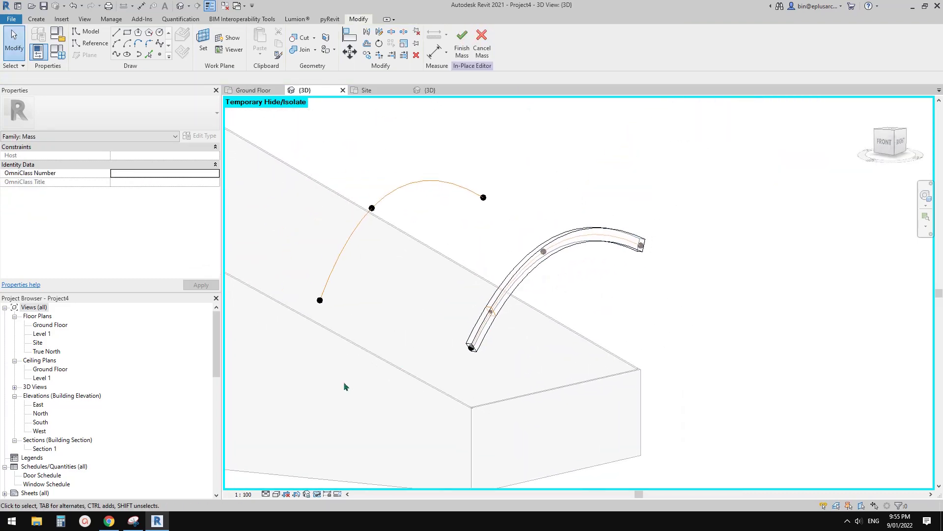
click(109, 521)
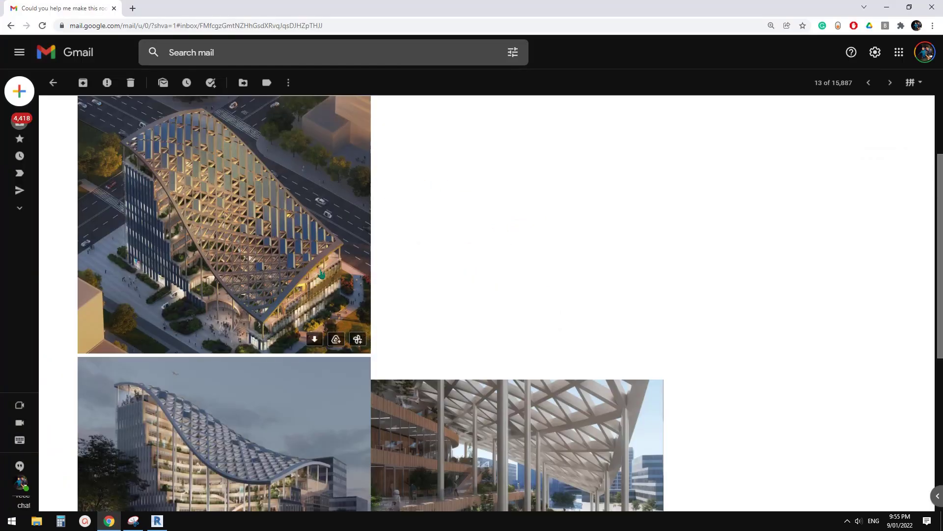
click(157, 520)
- Try to place a reference point on the roof form's long front edge, just below its upper points
shift+middle_drag(545, 314, 320, 234)
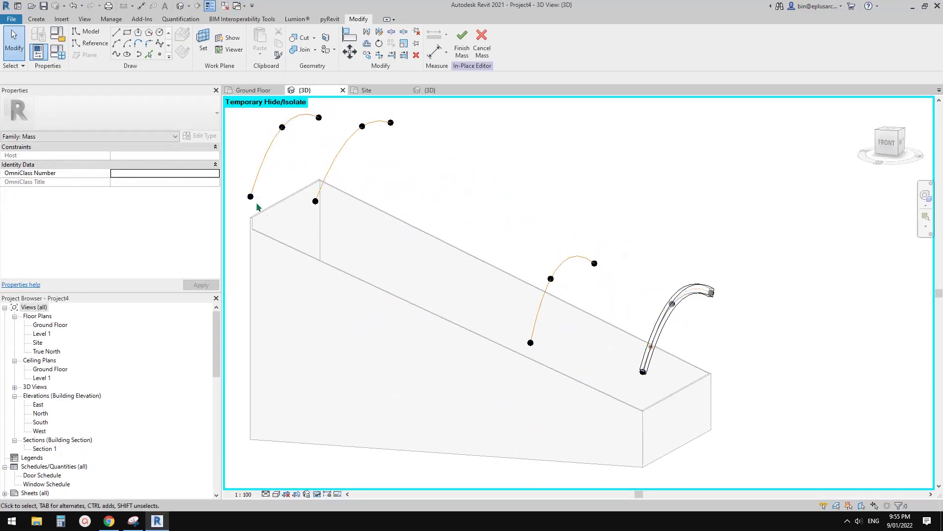
shift+middle_drag(553, 351, 405, 256)
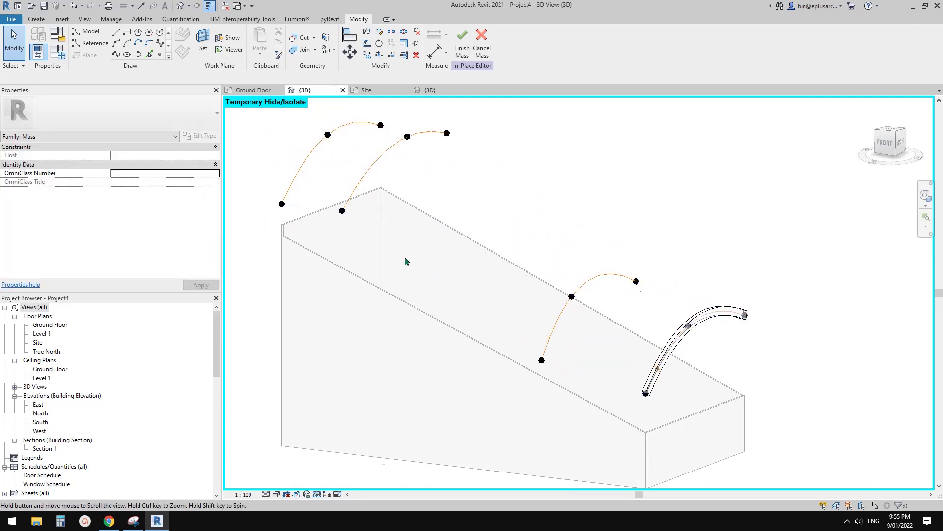
shift+middle_drag(347, 210, 386, 242)
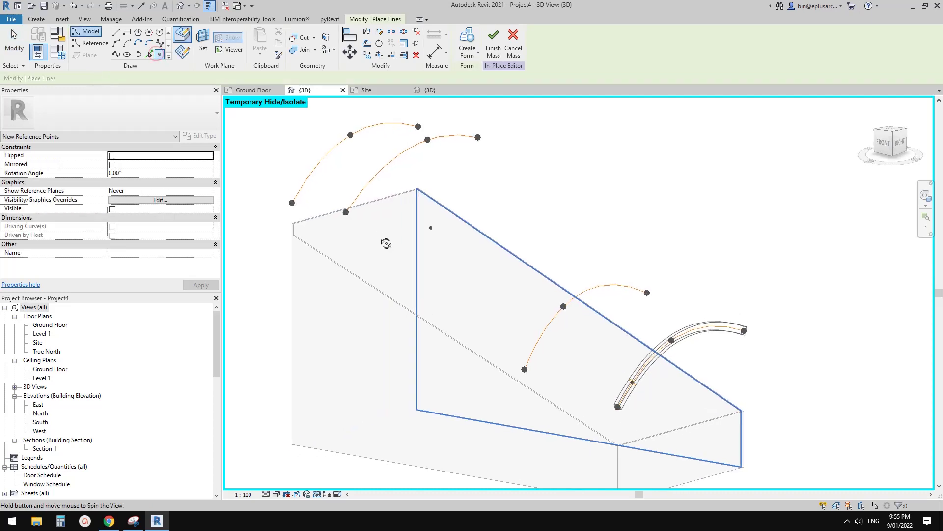
scroll(383, 237, up, 1)
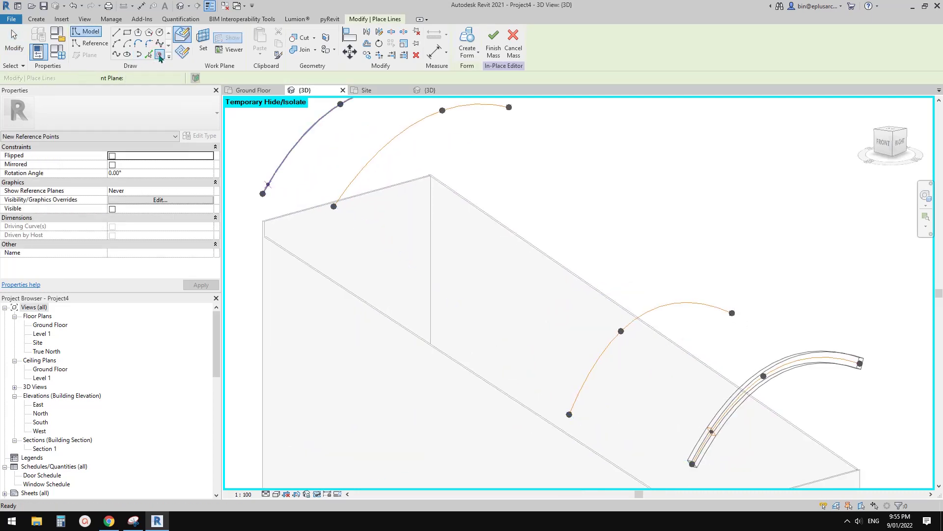
click(186, 36)
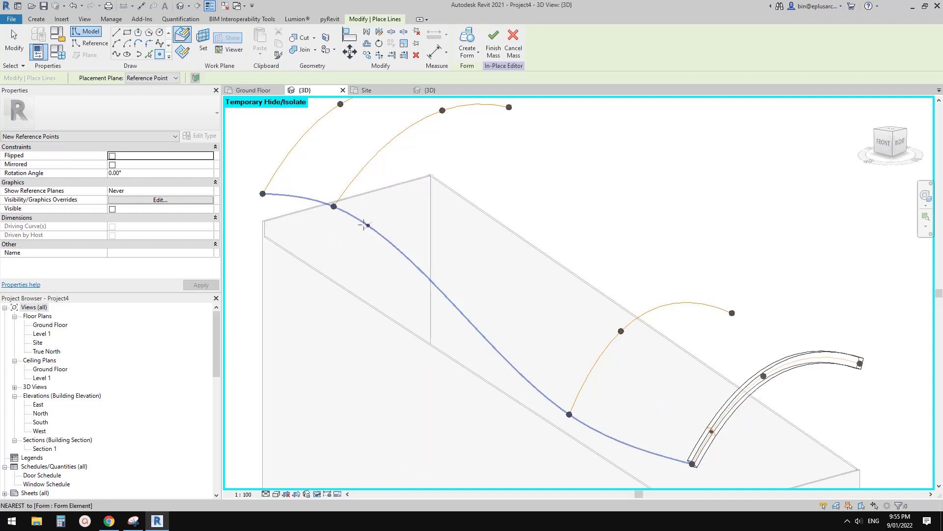
click(387, 242)
shift+middle_drag(411, 264, 392, 275)
key(Escape)
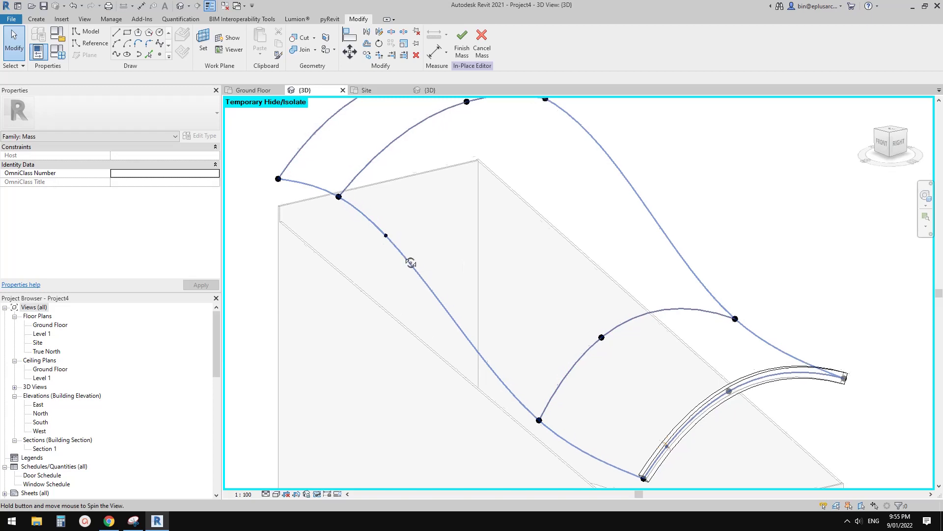
shift+middle_drag(407, 265, 301, 188)
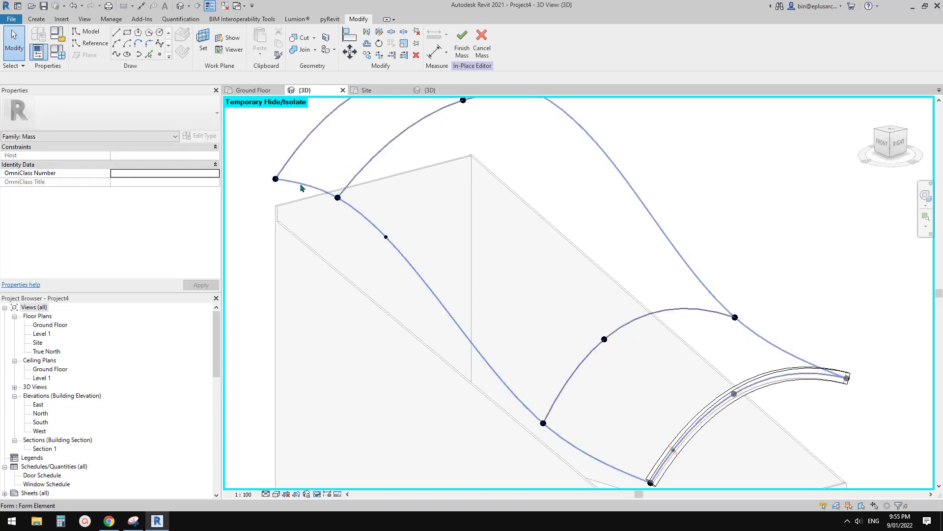
click(388, 238)
click(416, 265)
scroll(419, 268, down, 1)
middle_drag(421, 268, 421, 255)
- Draw a spline through the four reference points along the roof's long front edge and make it a reference line
drag(286, 176, 394, 237)
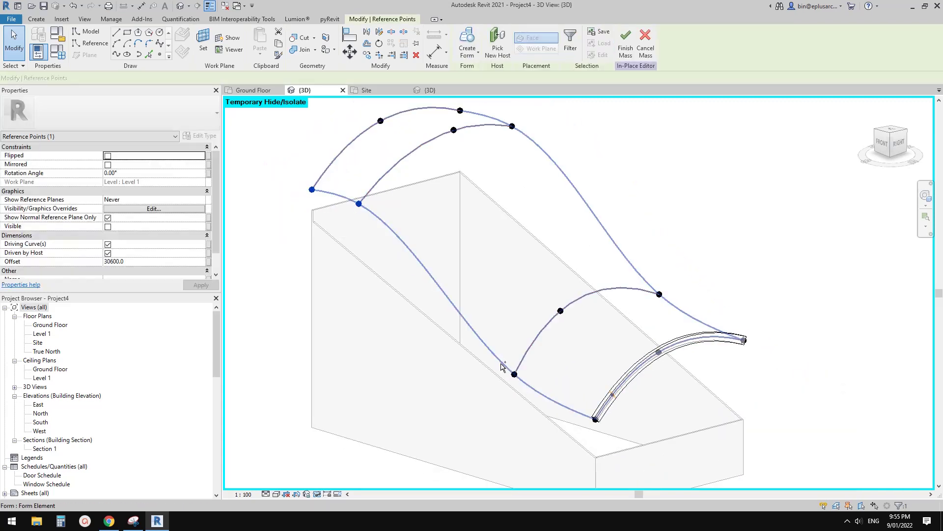
ctrl+drag(502, 365, 609, 444)
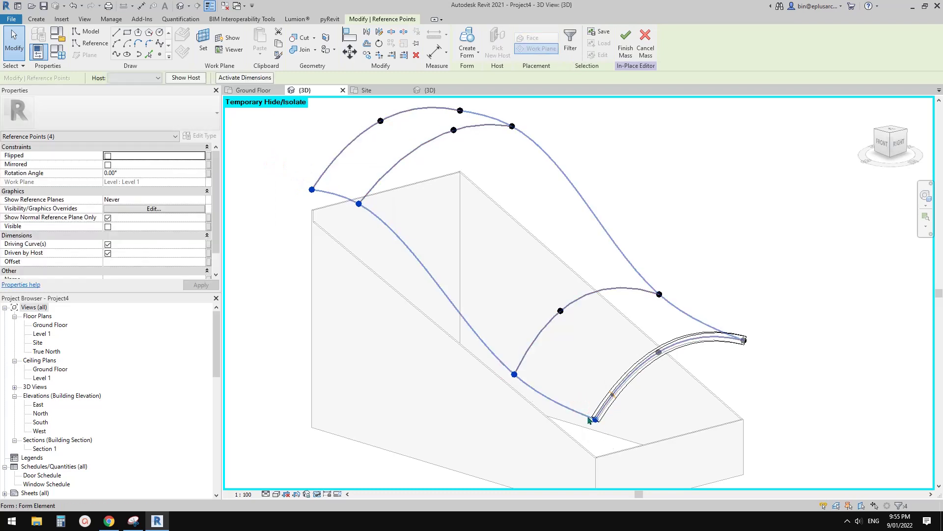
click(116, 54)
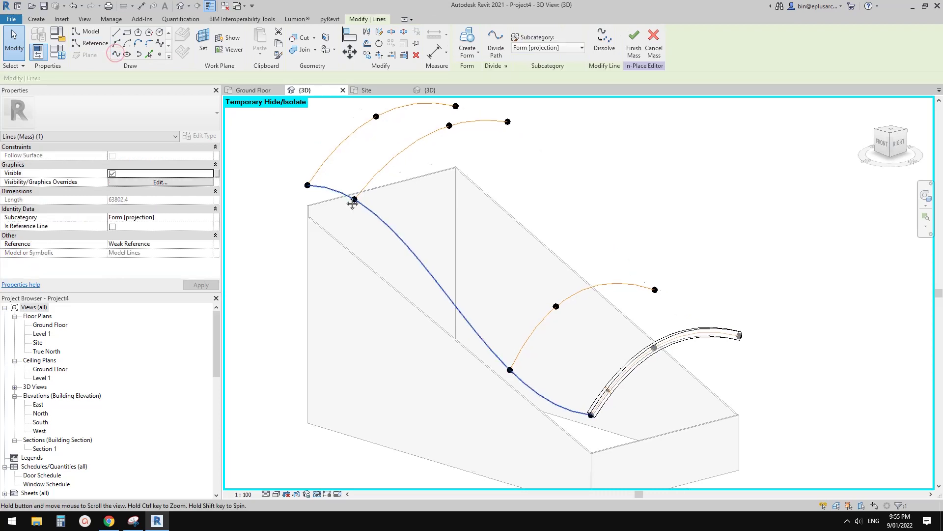
shift+middle_drag(351, 202, 343, 209)
scroll(482, 336, up, 4)
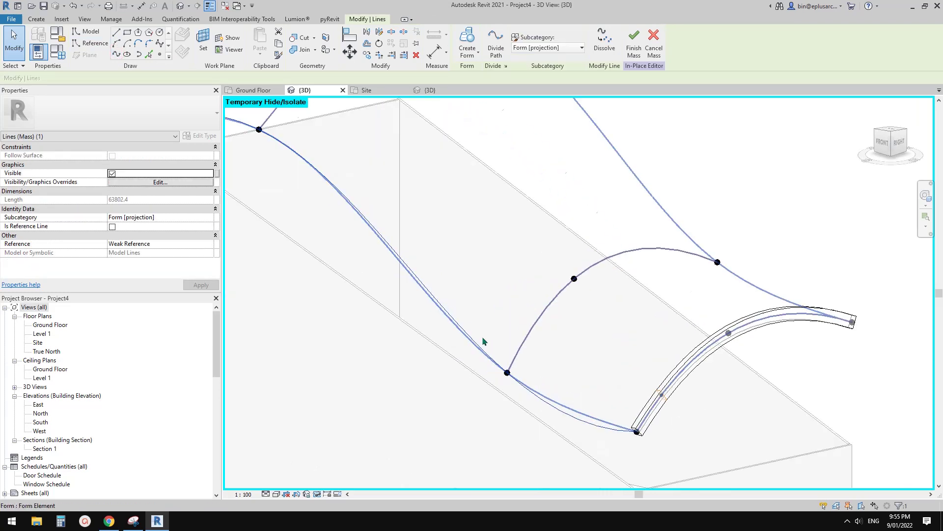
middle_drag(457, 317, 535, 332)
click(112, 227)
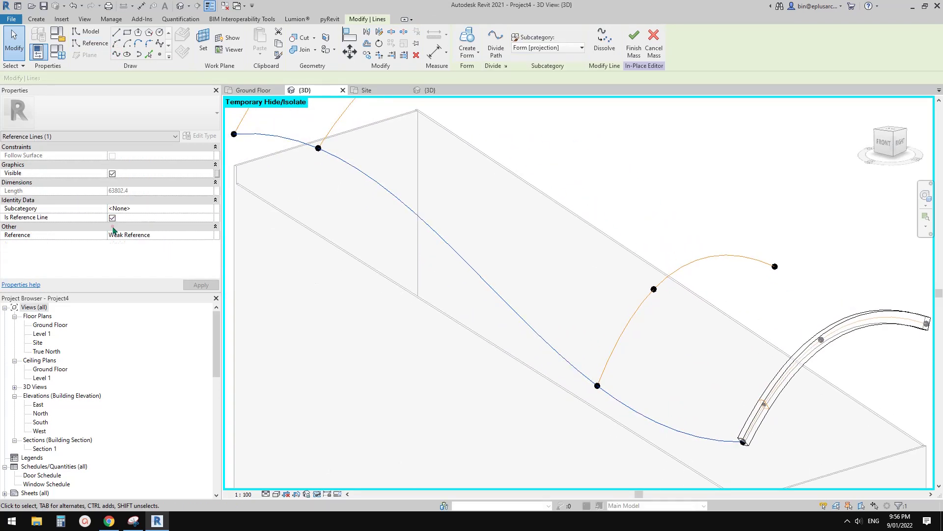
- Examine how closely the new reference spline follows the roof form's long front edge from end to end
middle_drag(470, 283, 408, 219)
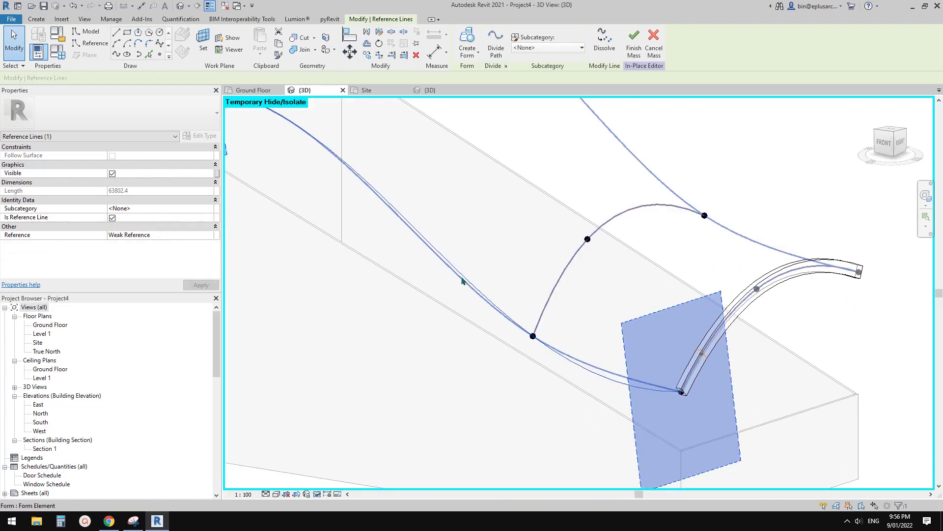
key(Escape)
middle_drag(588, 339, 573, 327)
key(Tab)
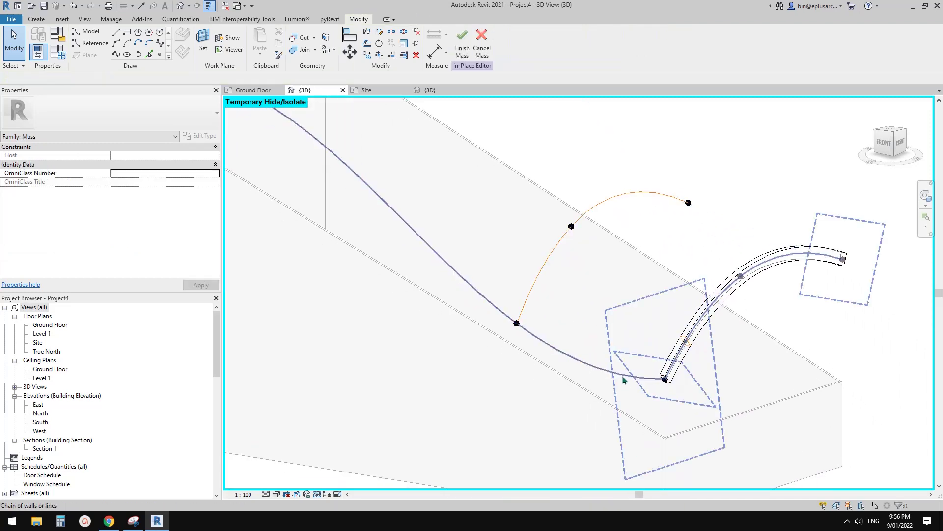
key(Tab)
key(Tab)
middle_drag(583, 367, 572, 370)
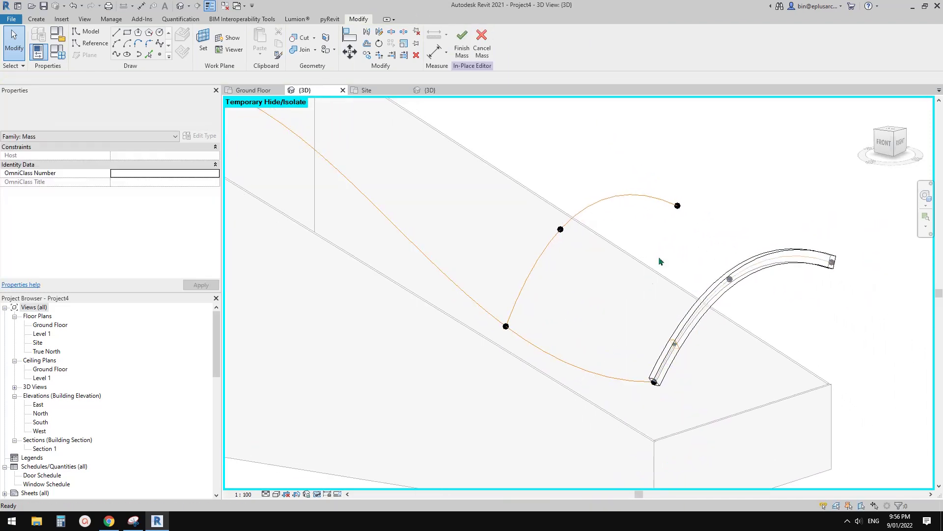
click(644, 321)
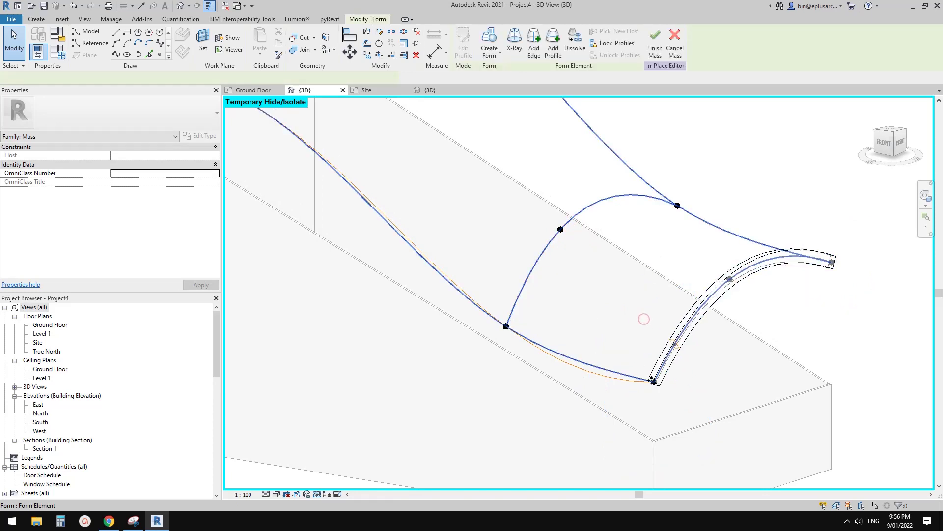
middle_drag(351, 213, 551, 280)
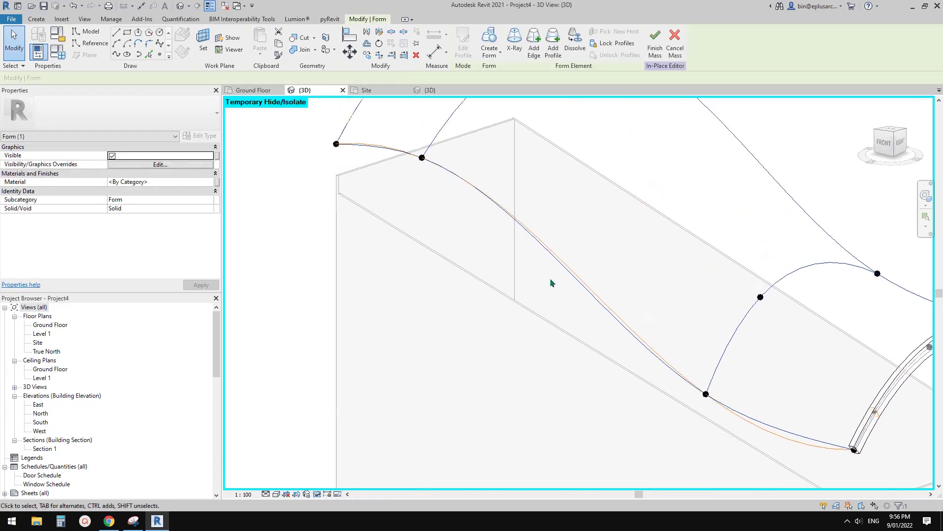
shift+middle_drag(385, 148, 541, 298)
scroll(602, 337, up, 4)
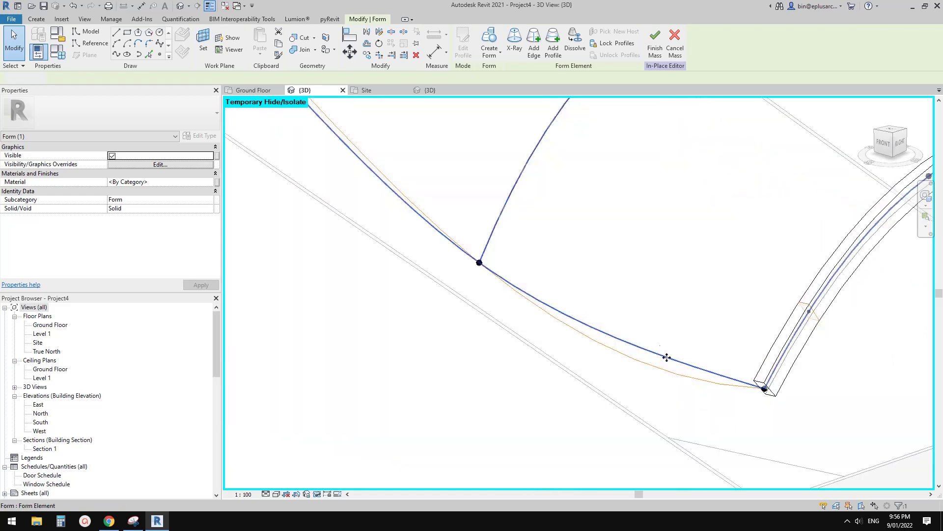
key(Escape)
middle_drag(654, 367, 594, 359)
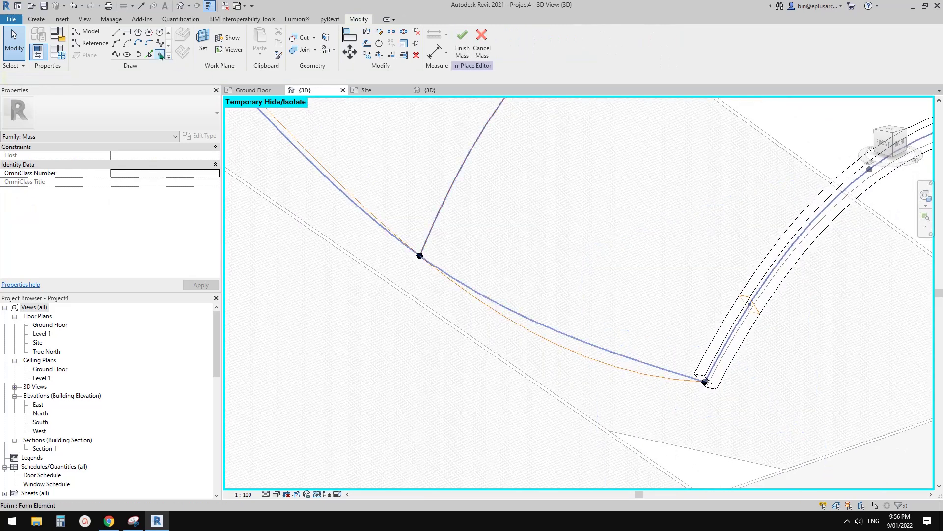
- Place a reference point on the spline midway between its two lowest points and make it a driving point
click(160, 55)
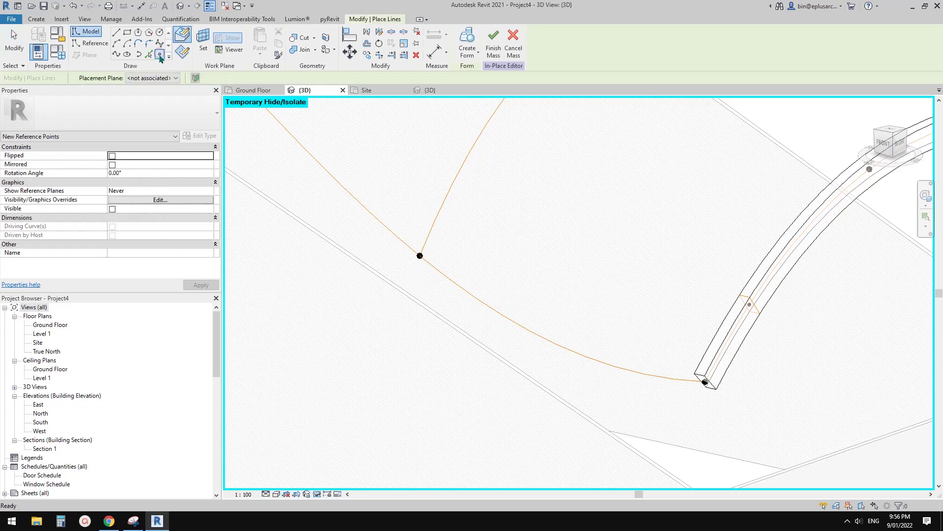
click(566, 349)
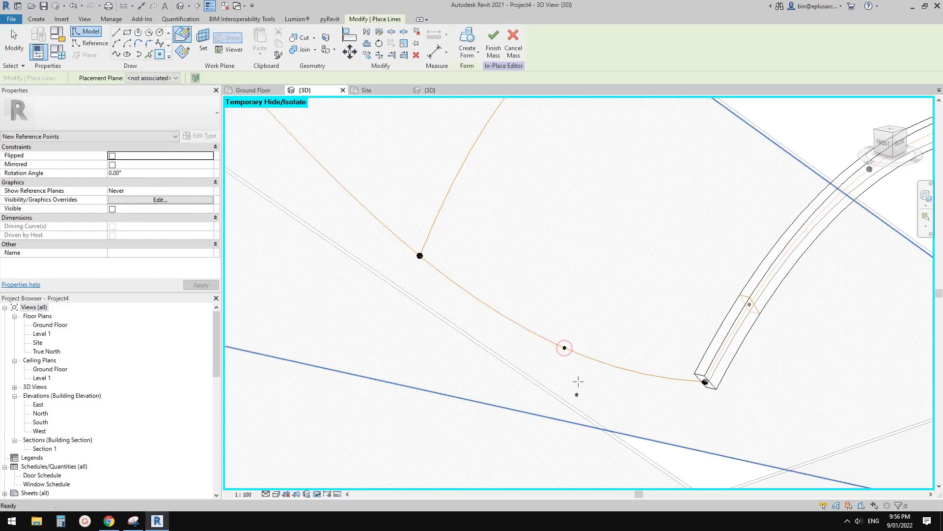
key(Escape)
key(Escape)
click(565, 349)
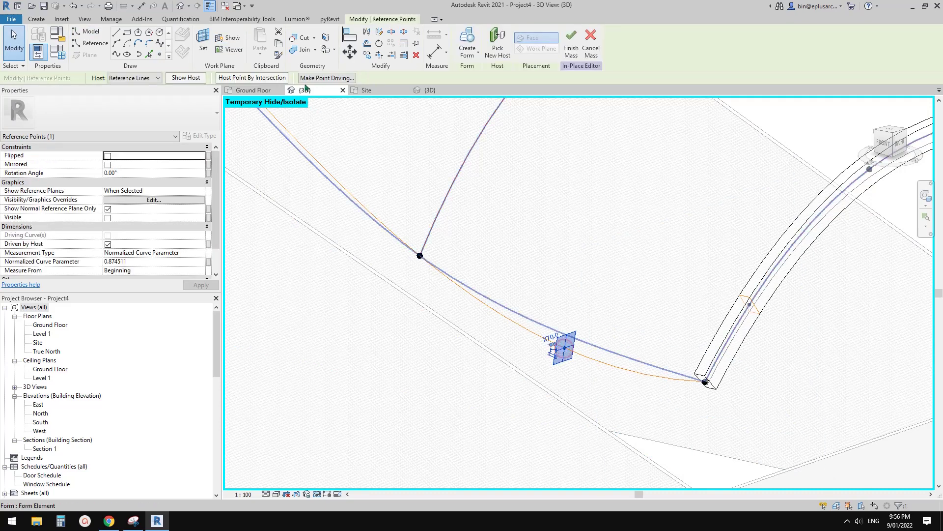
click(328, 79)
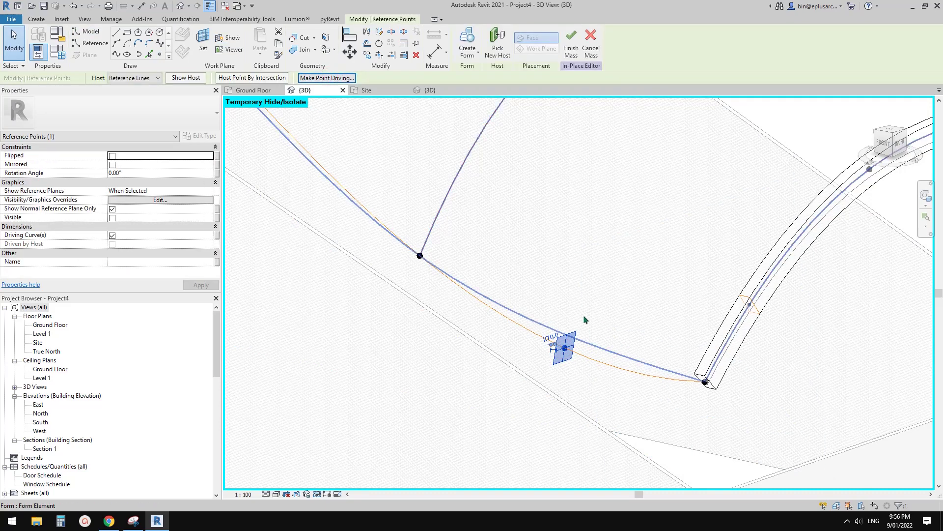
click(588, 381)
- Raise the new driving point vertically to pull the reference spline toward the roof form's edge
click(565, 350)
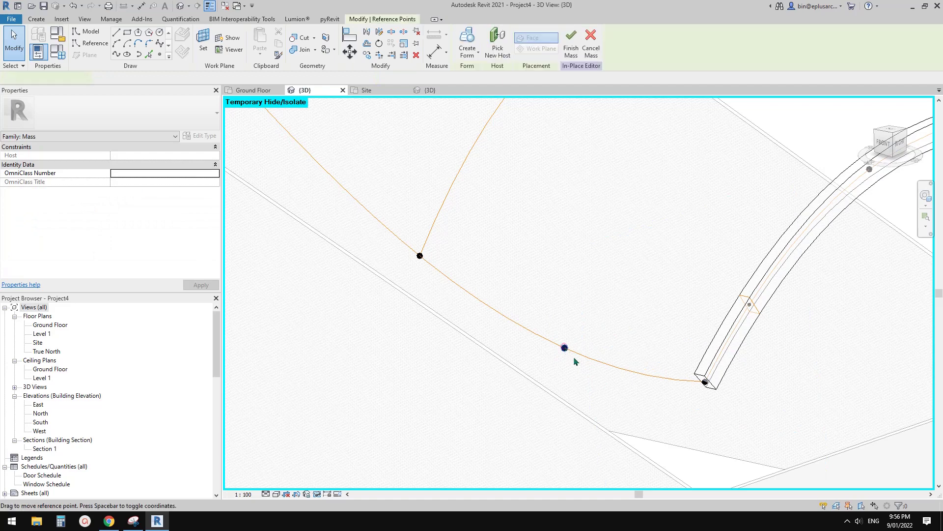
scroll(573, 374, up, 4)
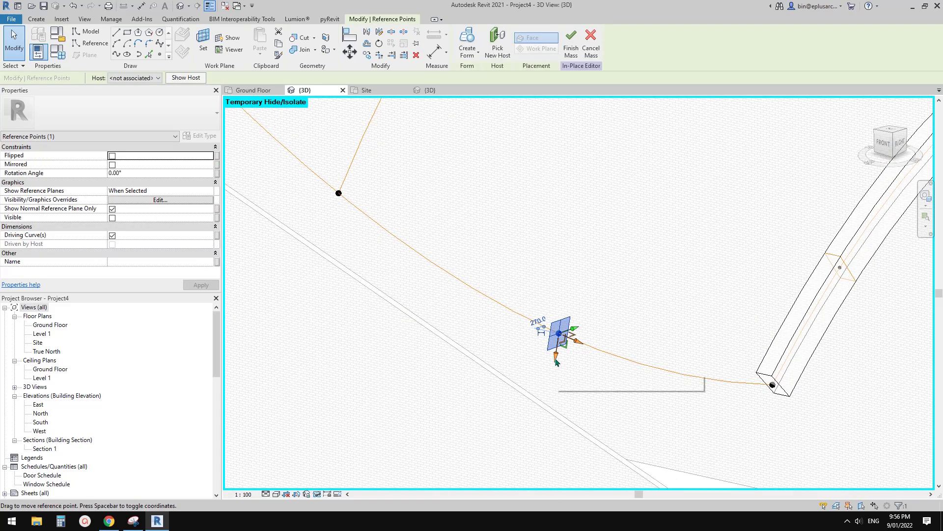
drag(556, 362, 562, 387)
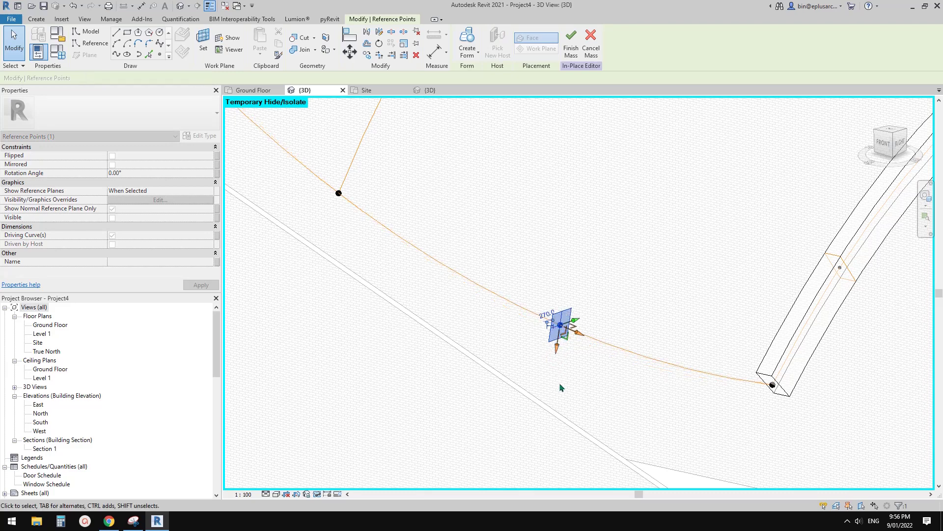
click(585, 383)
scroll(634, 378, down, 2)
middle_drag(637, 378, 609, 383)
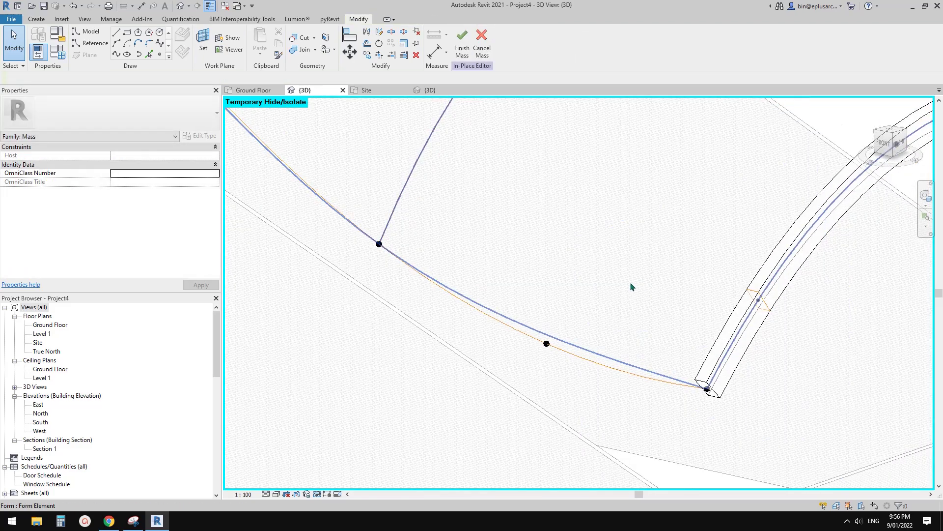
- Fine-tune the driving point's height so the spline follows the roof form's edge, and check the match
click(546, 344)
drag(543, 363, 544, 354)
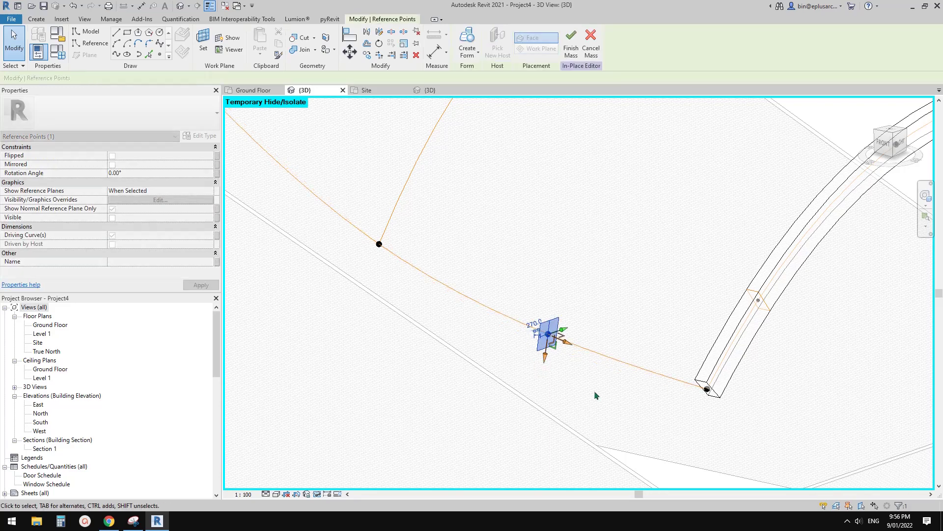
click(622, 297)
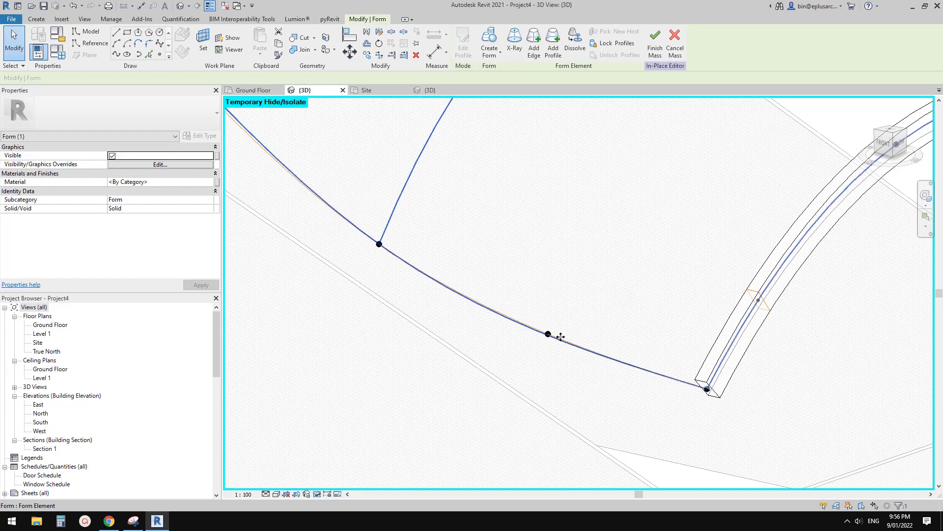
shift+middle_drag(560, 337, 665, 240)
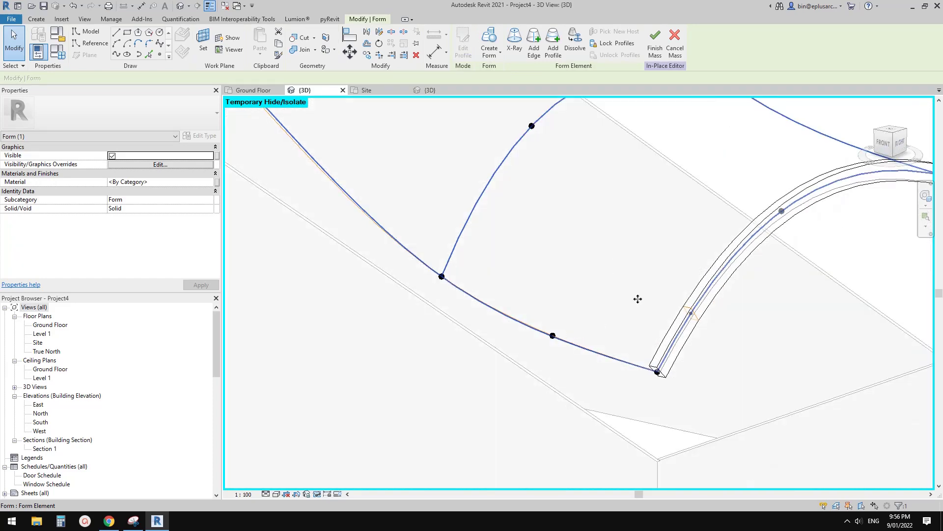
click(554, 347)
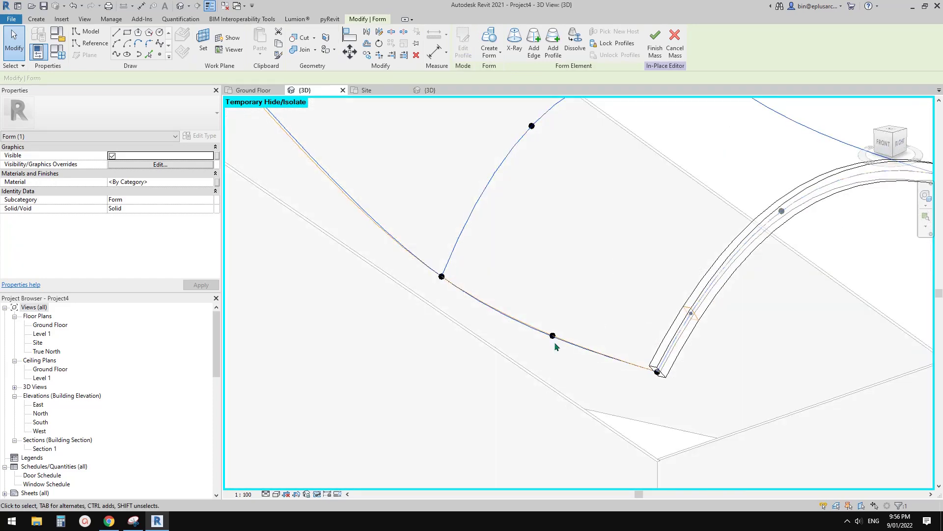
scroll(560, 338, up, 3)
shift+middle_drag(566, 340, 516, 306)
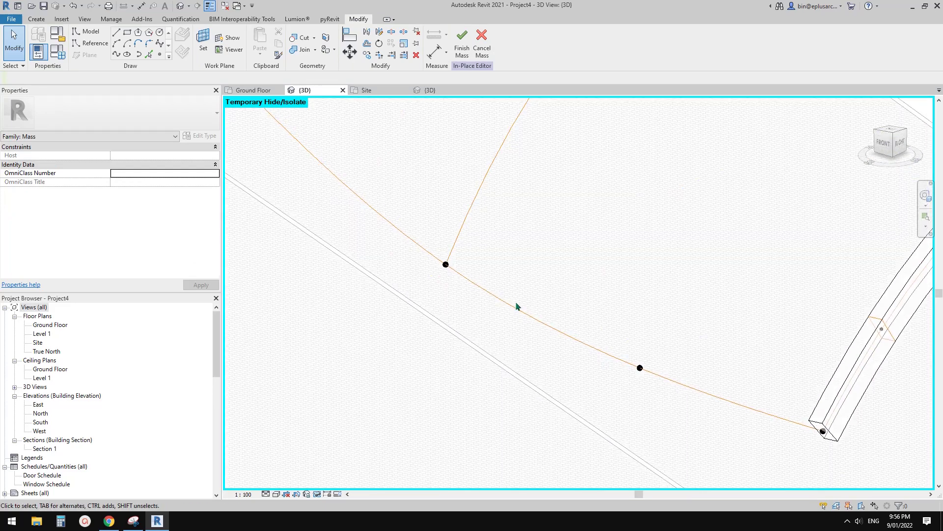
click(490, 294)
scroll(581, 319, down, 3)
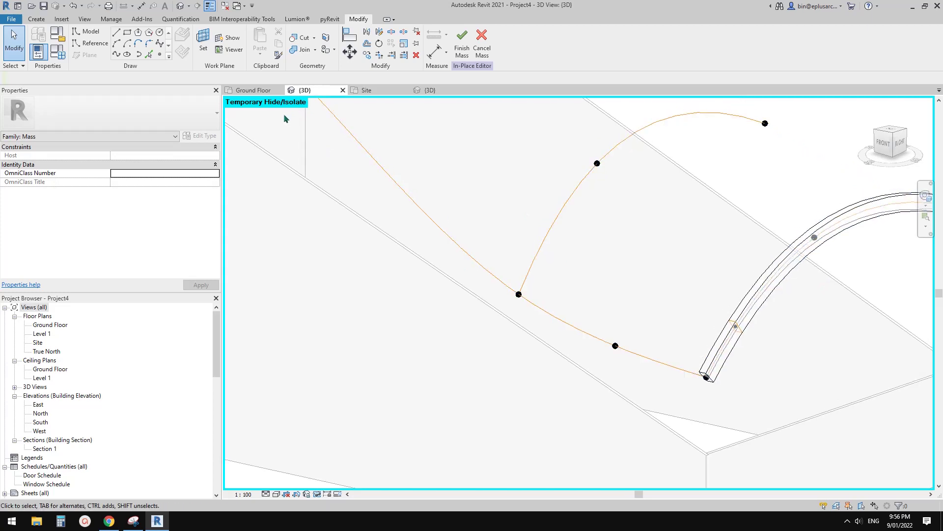
- Place a reference point on the roof's front reference spline, between the arch's lower end and the adjacent driving point
click(160, 54)
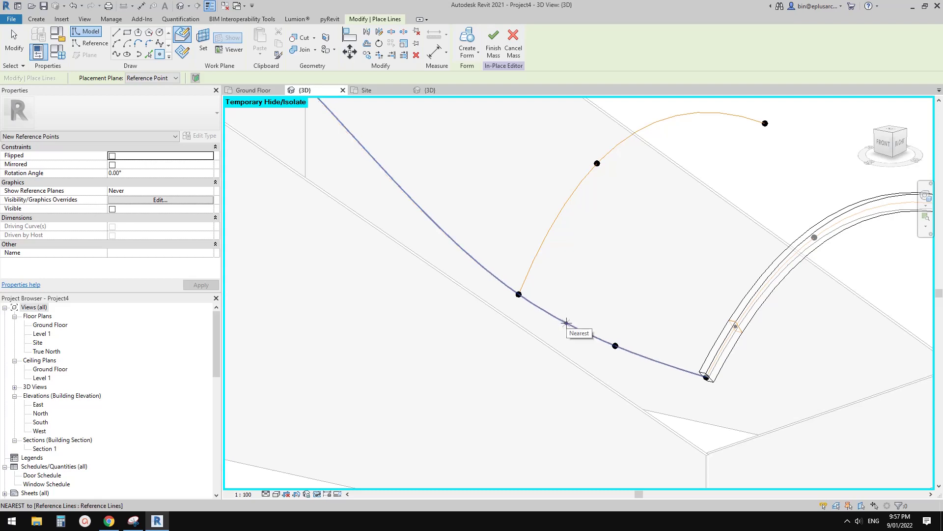
scroll(589, 330, up, 5)
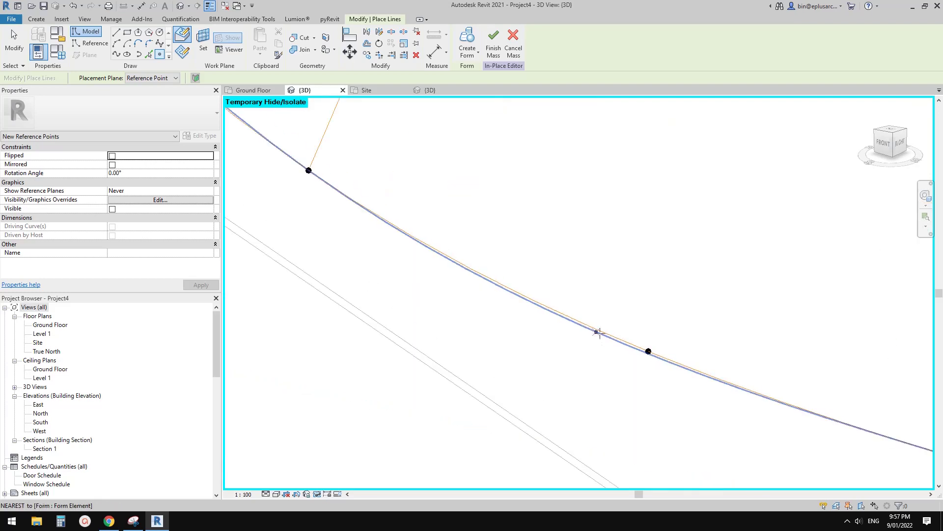
scroll(606, 334, up, 1)
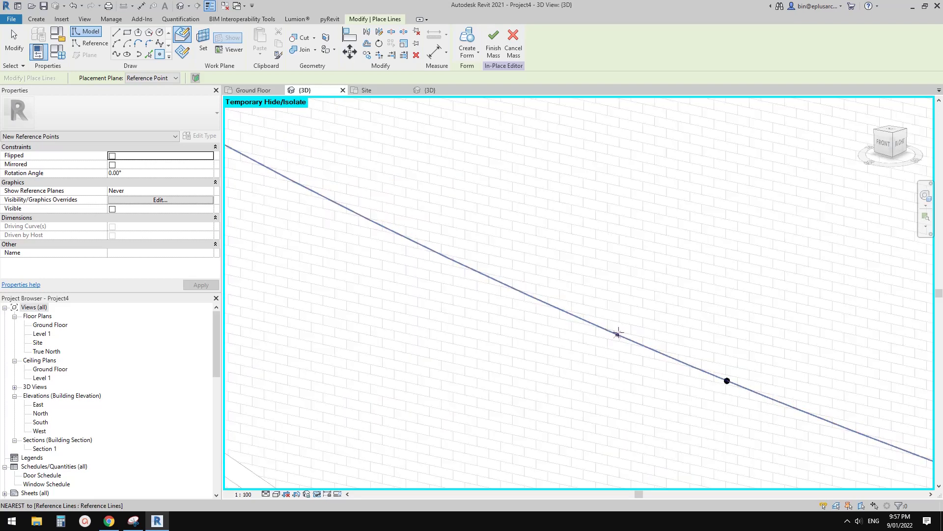
click(535, 297)
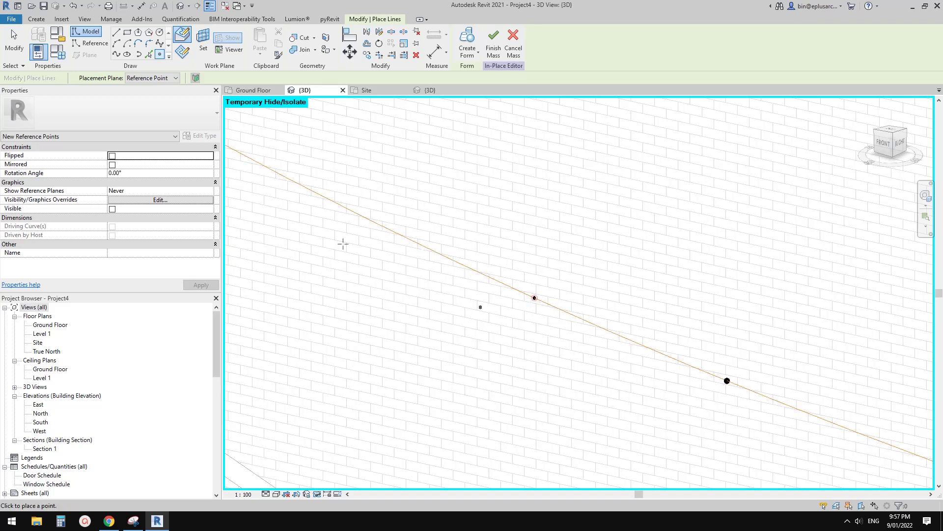
click(95, 43)
key(Escape)
key(Escape)
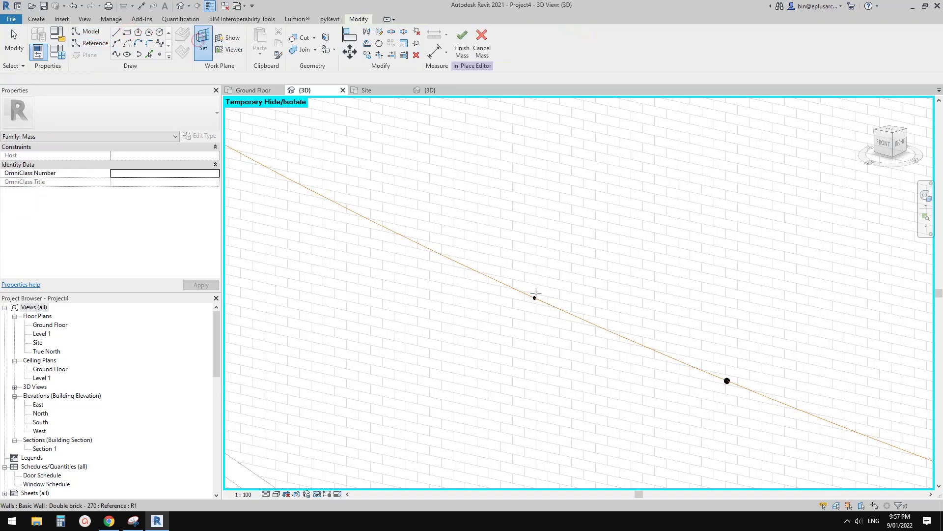
- Set the new point's plane as the work plane and draw a rectangular reference-line profile around the point
click(537, 299)
click(524, 276)
scroll(563, 321, up, 1)
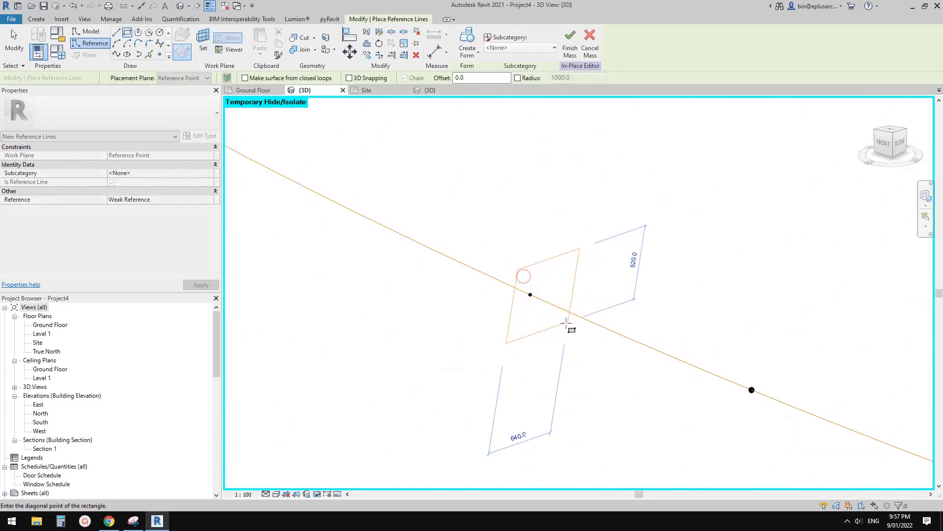
key(Escape)
scroll(535, 368, up, 4)
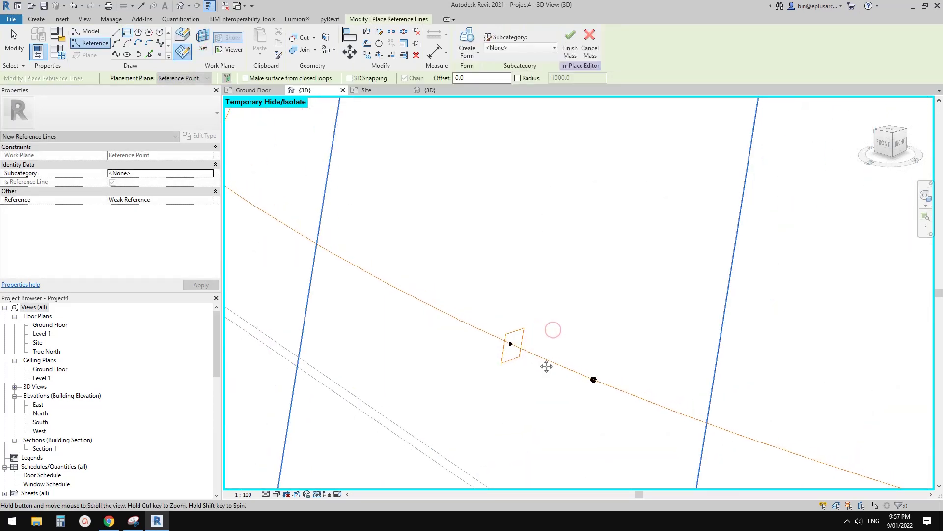
key(Escape)
- Create a solid edge beam form from the rectangular profile and the front reference spline running the full length of the roof
click(534, 355)
key(Escape)
scroll(559, 364, up, 3)
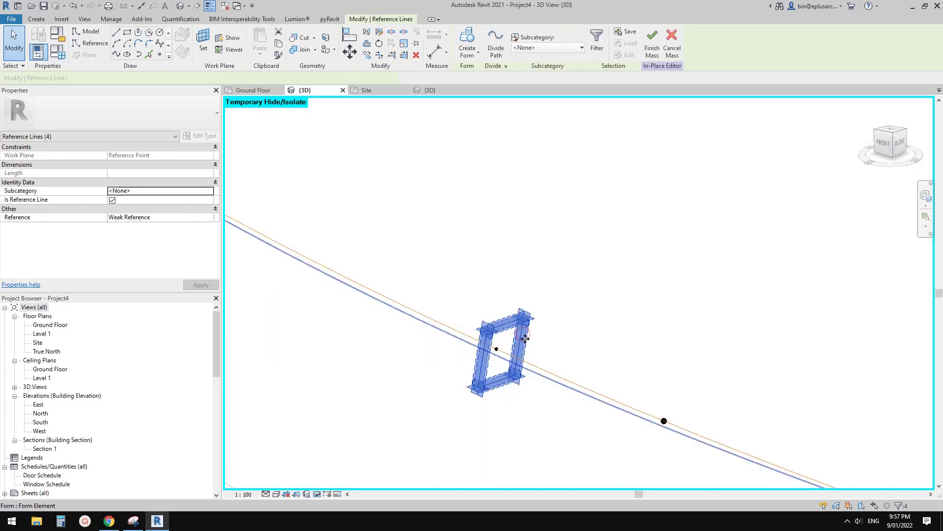
scroll(558, 364, down, 8)
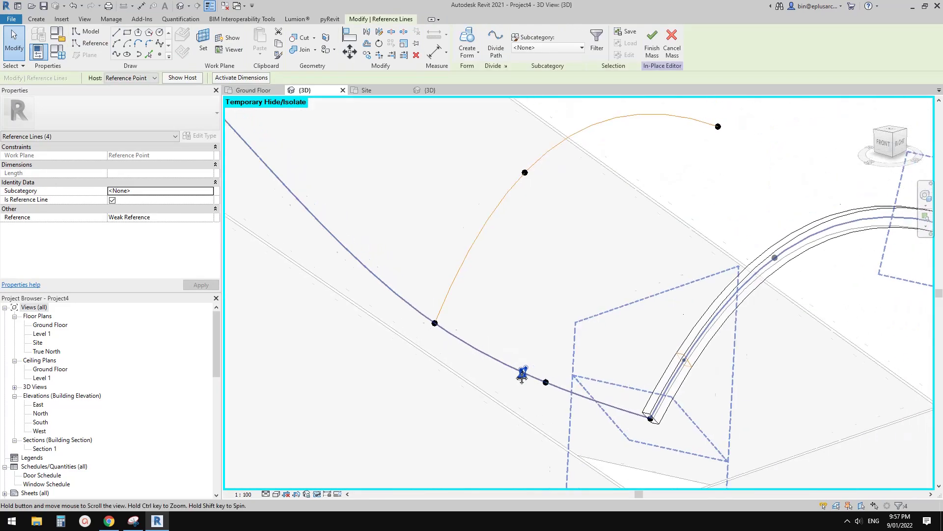
scroll(517, 372, down, 4)
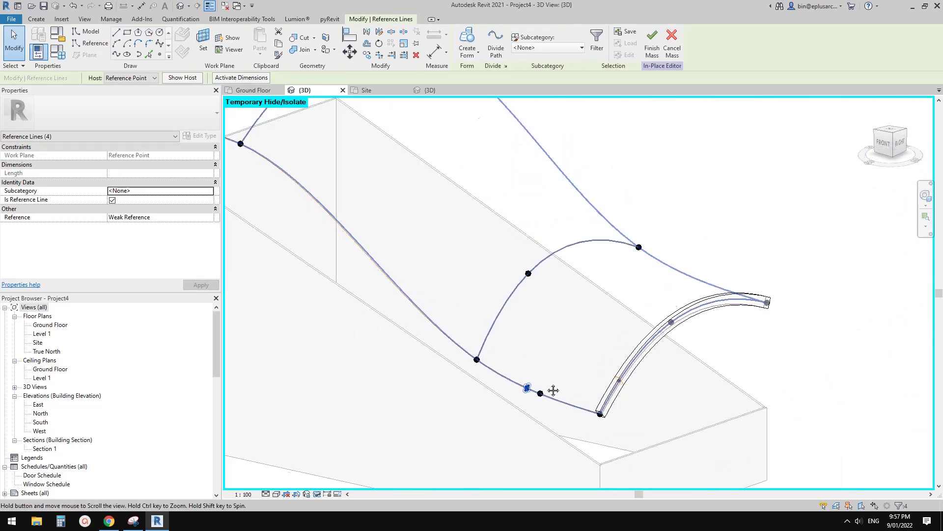
key(Tab)
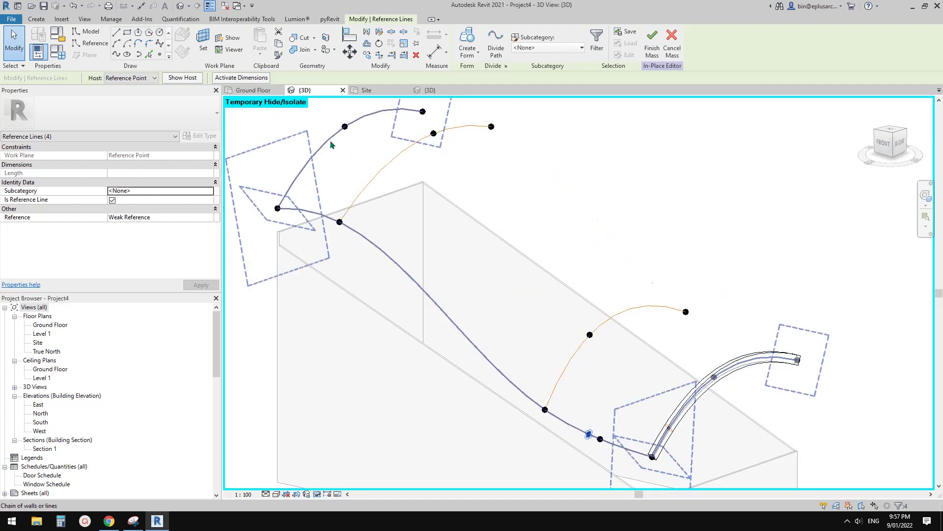
key(Tab)
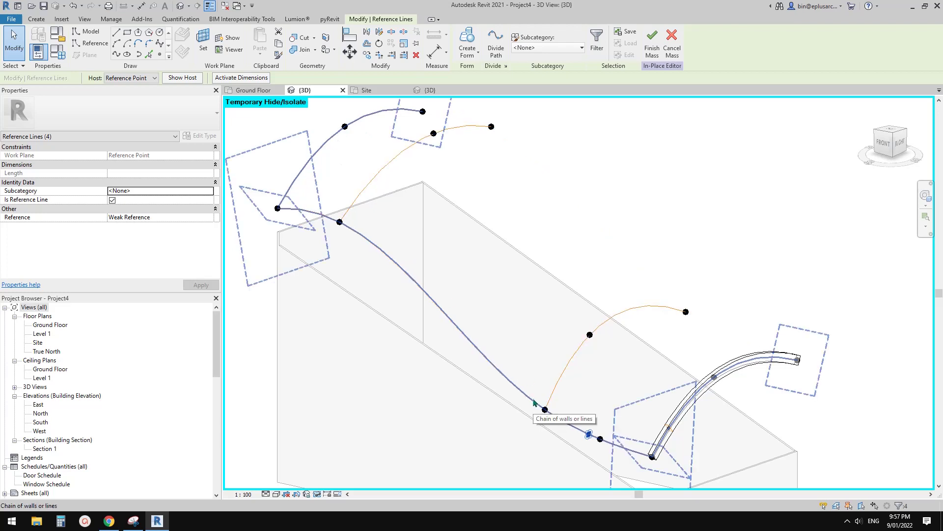
scroll(534, 402, up, 2)
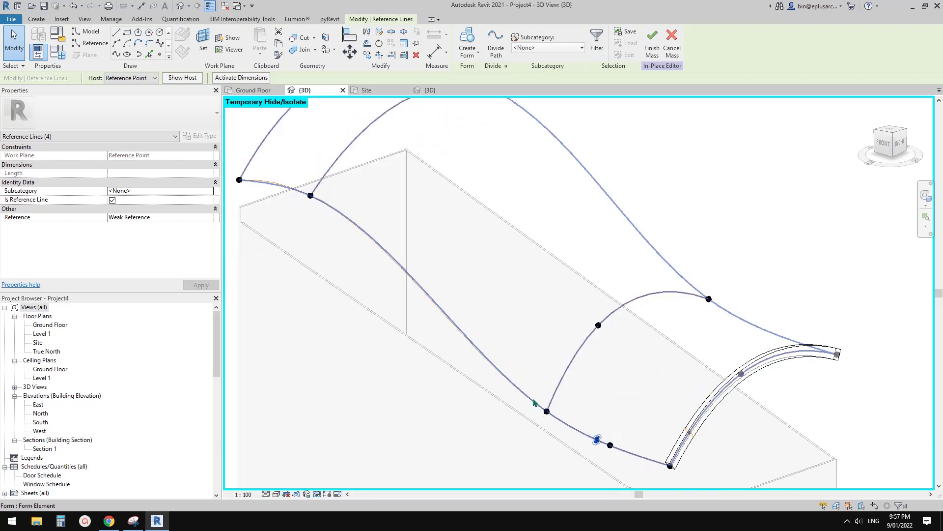
shift+middle_drag(612, 404, 582, 439)
key(Tab)
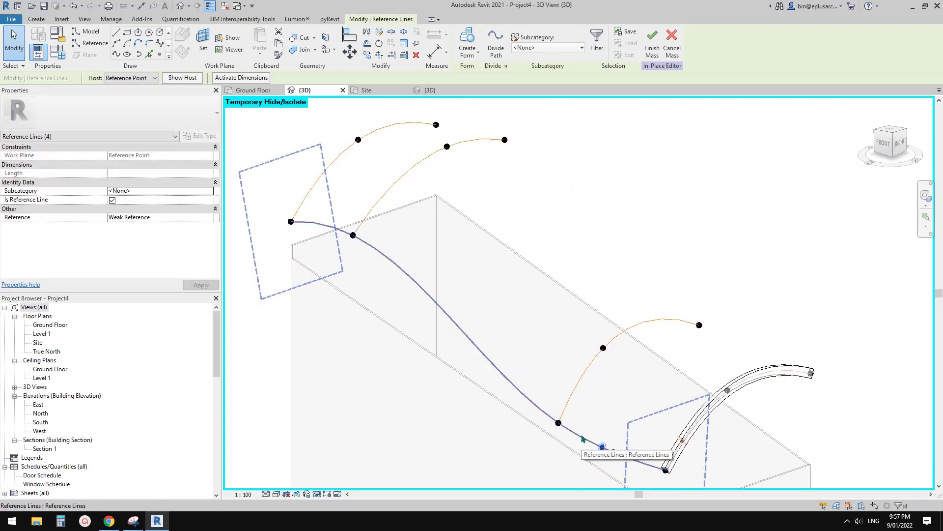
click(583, 438)
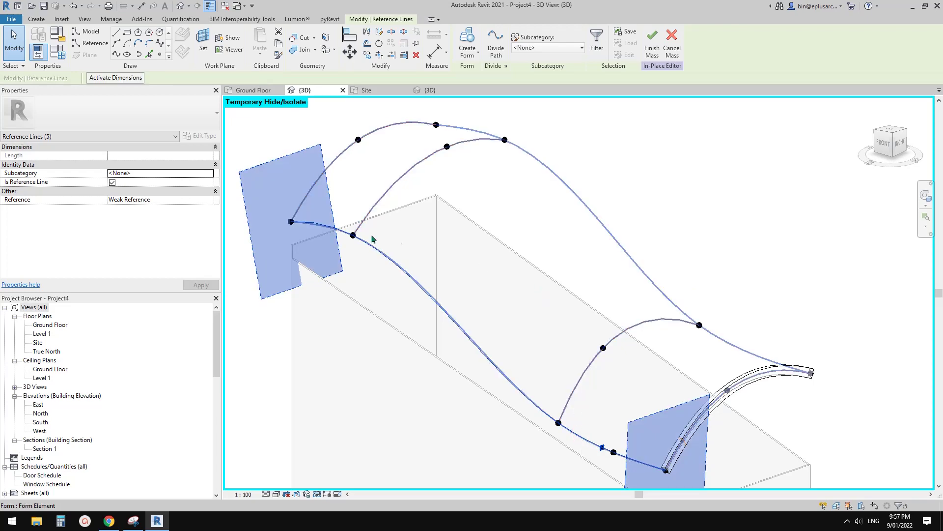
ctrl+click(609, 439)
click(467, 48)
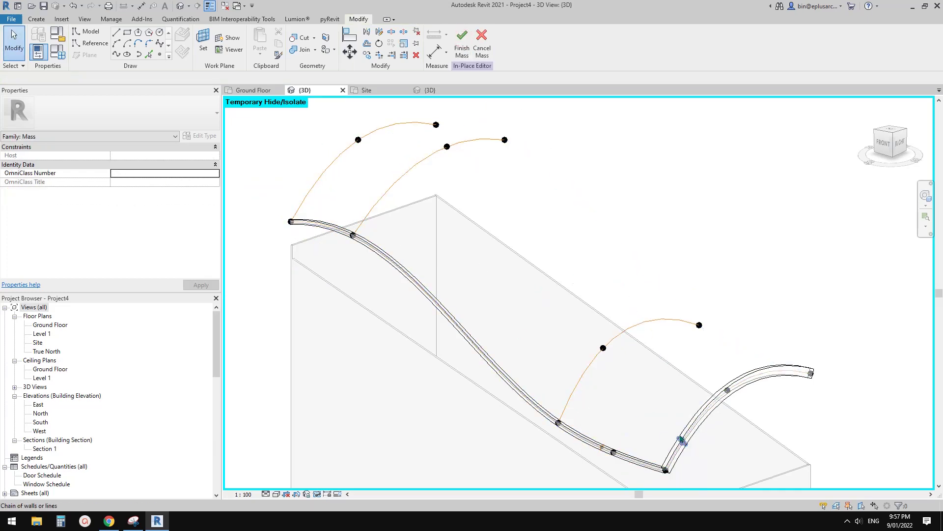
- Reset the temporary hide/isolate to display the whole triangulated roof with its edge beams
scroll(495, 359, down, 1)
middle_drag(495, 358, 435, 384)
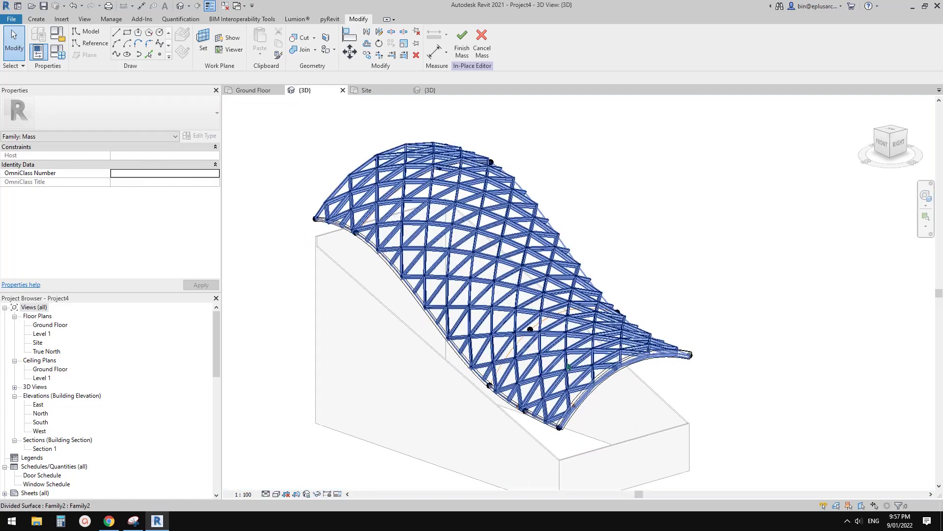
click(286, 435)
- Switch to the reference images in the Gmail message and compare their roof framing and panels with the modelled roof
click(110, 522)
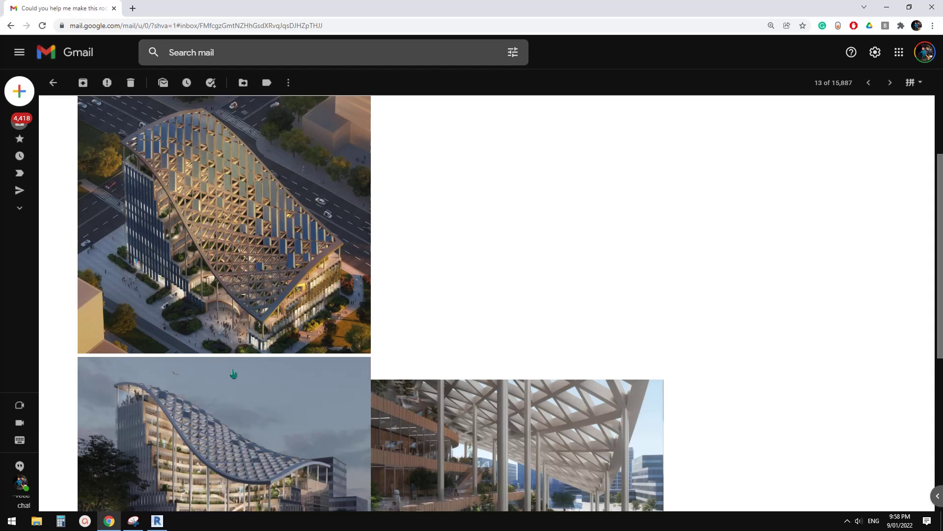
mouse_move(823, 504)
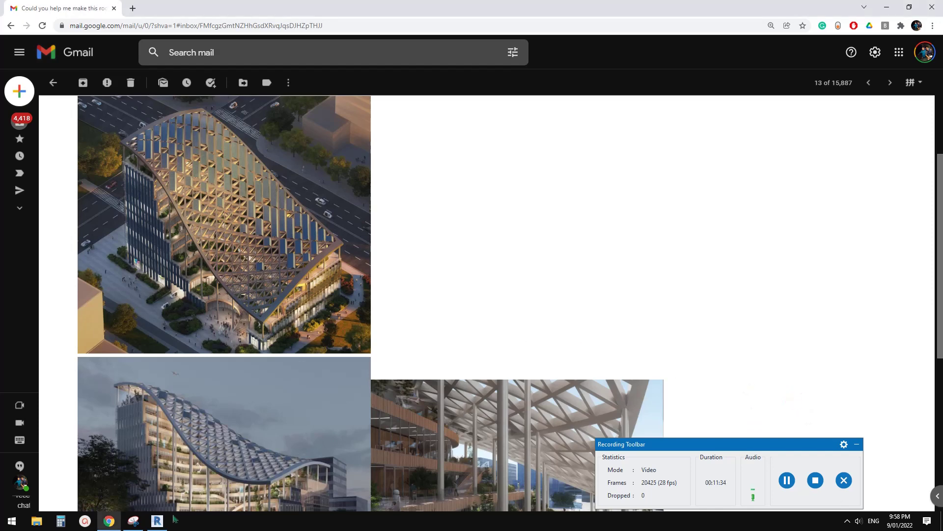
click(158, 522)
click(857, 444)
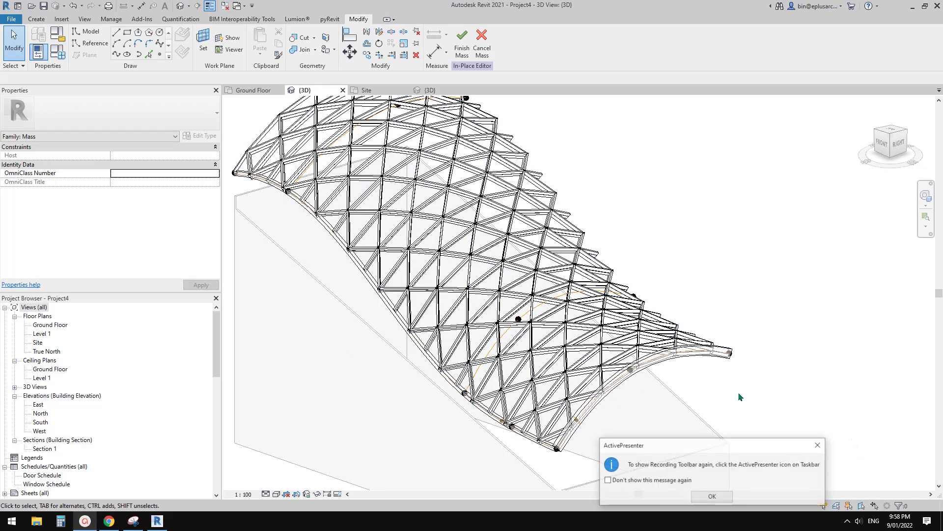
click(726, 497)
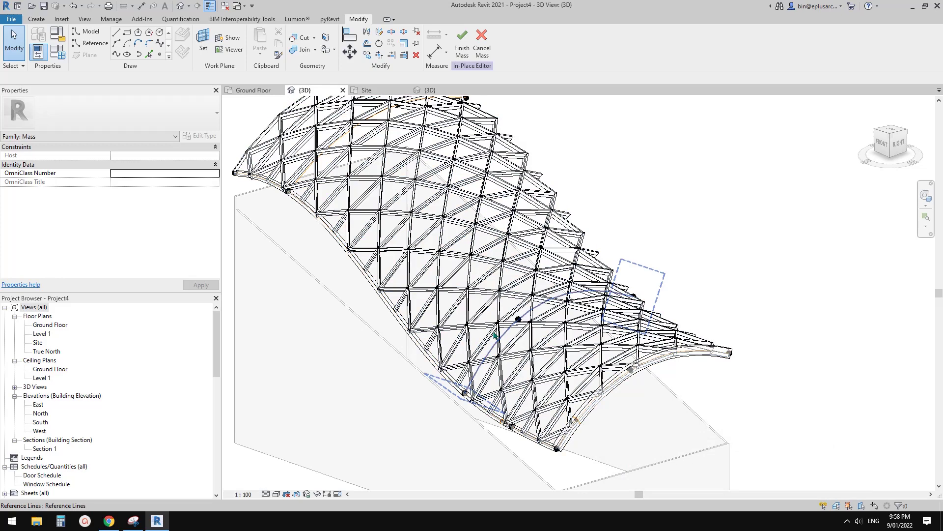
mouse_move(545, 342)
shift+middle_down()
mouse_move(524, 331)
mouse_move(535, 334)
shift+middle_up()
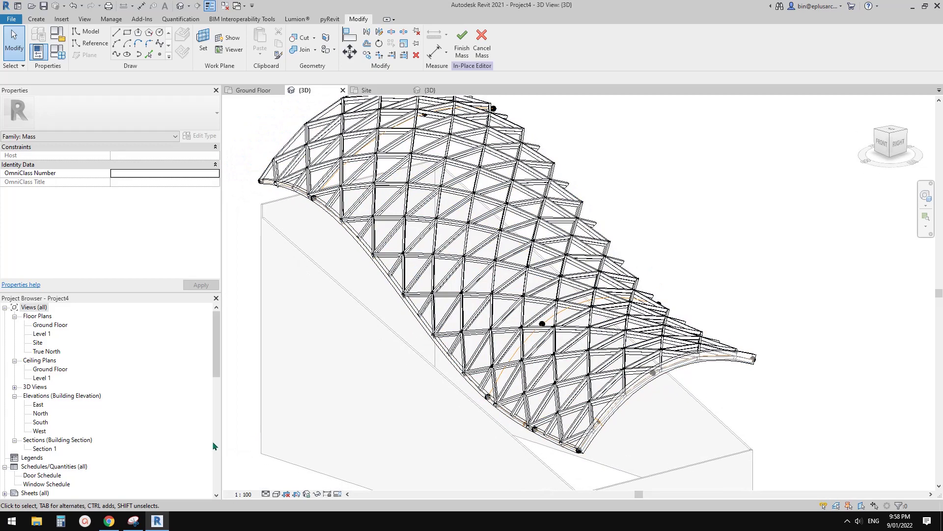
click(110, 521)
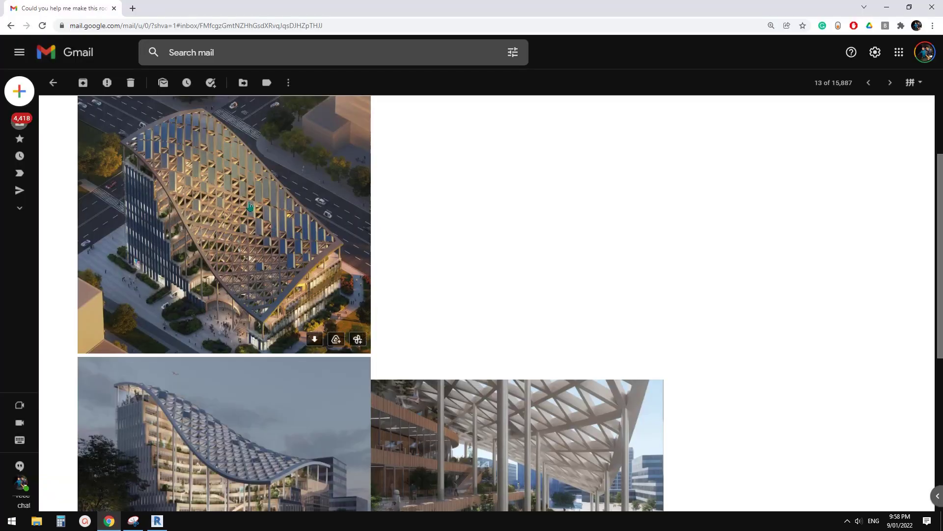
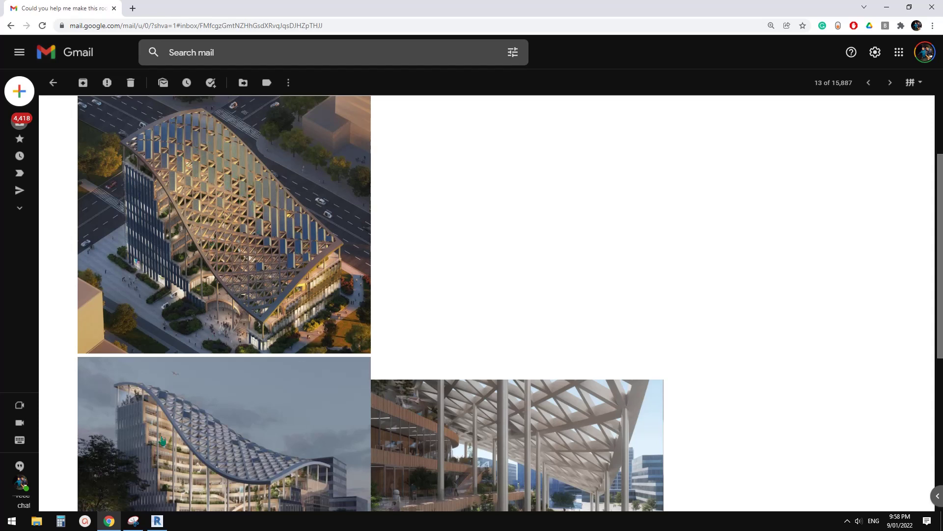
- Return to Revit and create a new family from the Metric Generic Model Adaptive template
click(157, 521)
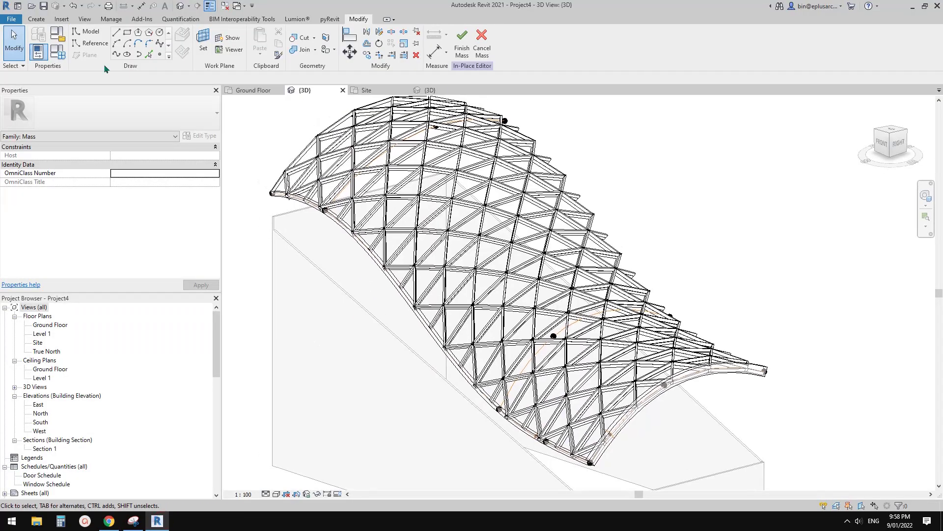
click(11, 18)
mouse_move(73, 67)
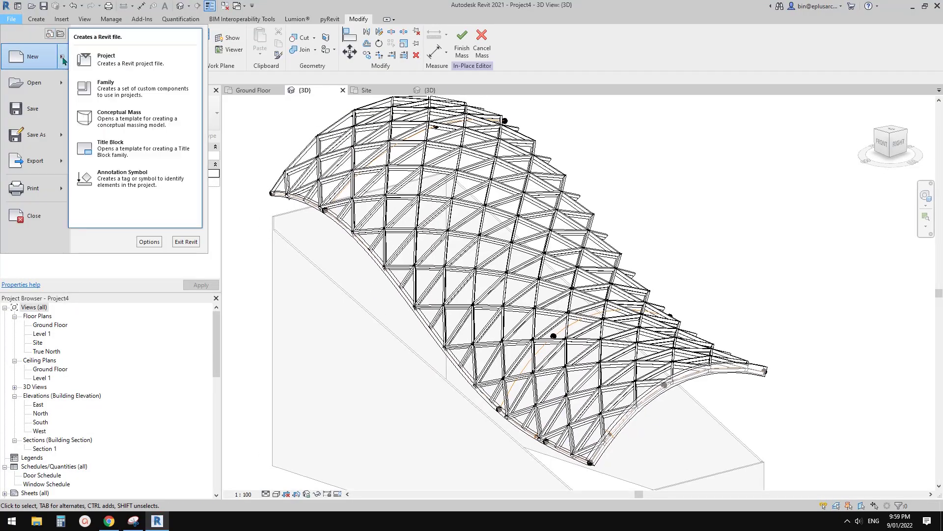
click(138, 113)
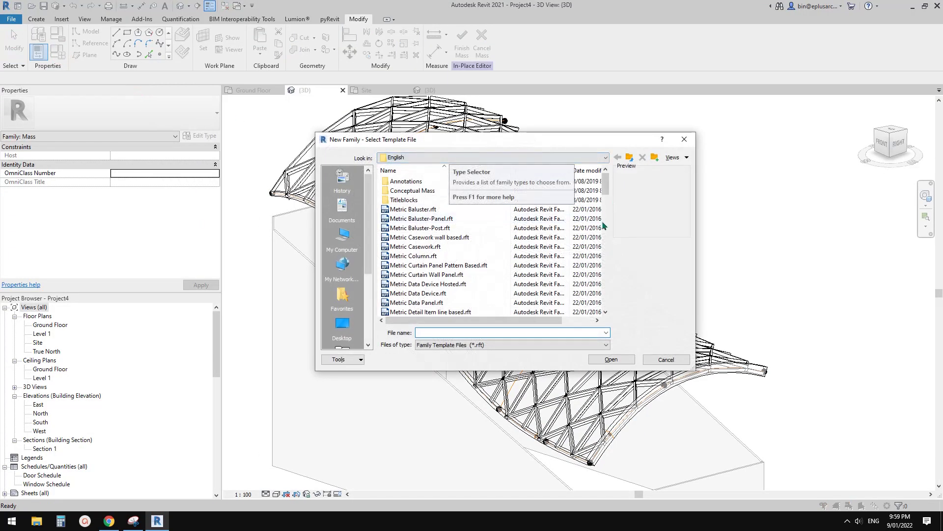
scroll(541, 236, down, 7)
click(420, 220)
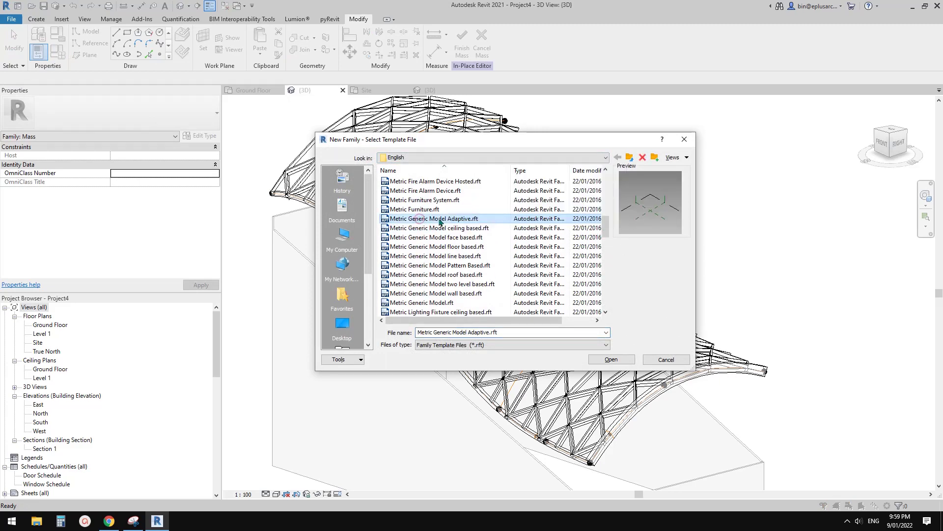
click(627, 361)
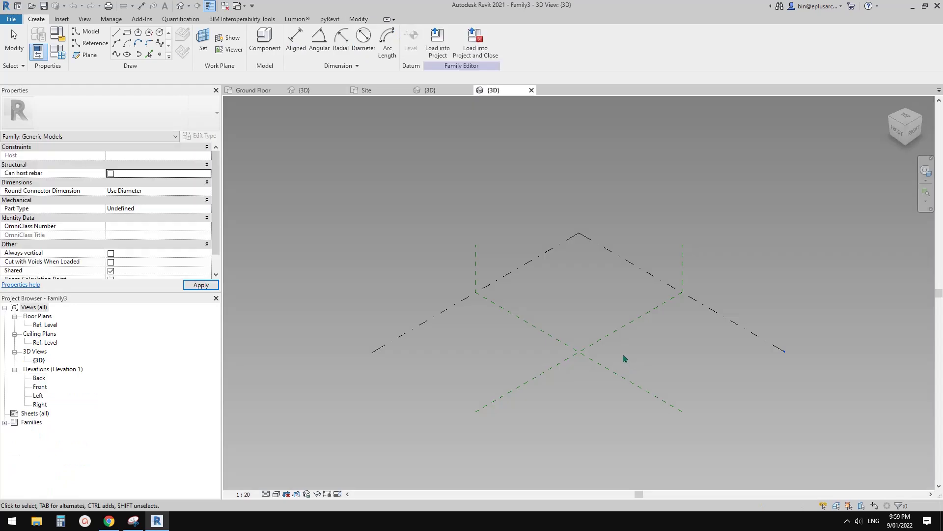
- Place four reference points on the Ref. Level in clockwise order, forming a rough quadrilateral behind the reference planes' intersection
click(160, 55)
middle_drag(647, 320, 513, 288)
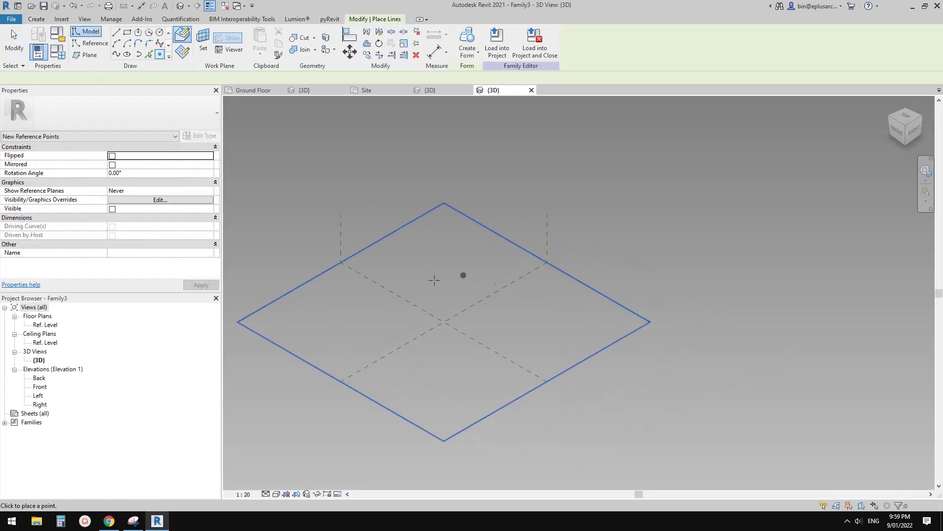
scroll(423, 278, up, 2)
scroll(457, 268, up, 3)
middle_drag(433, 296, 418, 341)
click(396, 276)
click(479, 280)
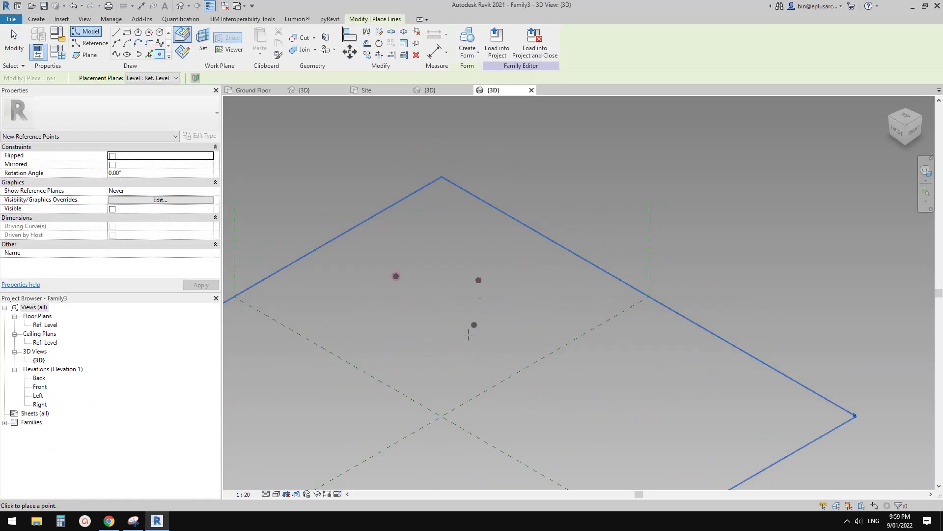
click(468, 335)
click(395, 330)
key(Escape)
- Convert all four reference points into adaptive placement points
drag(350, 246, 555, 381)
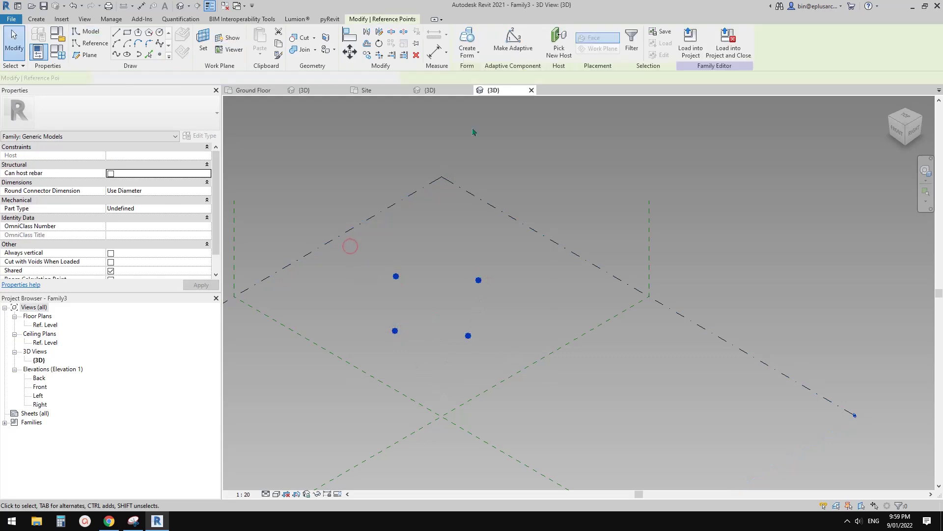
click(513, 43)
scroll(411, 249, up, 2)
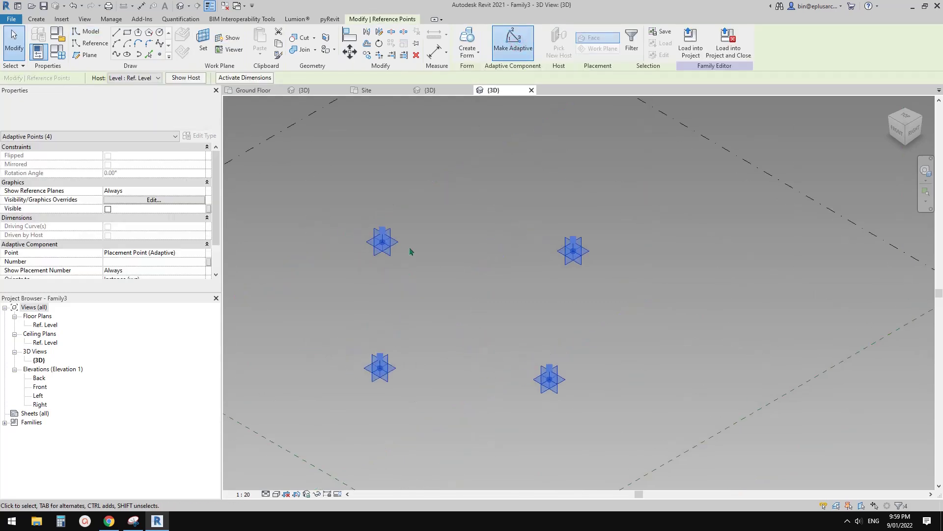
click(560, 310)
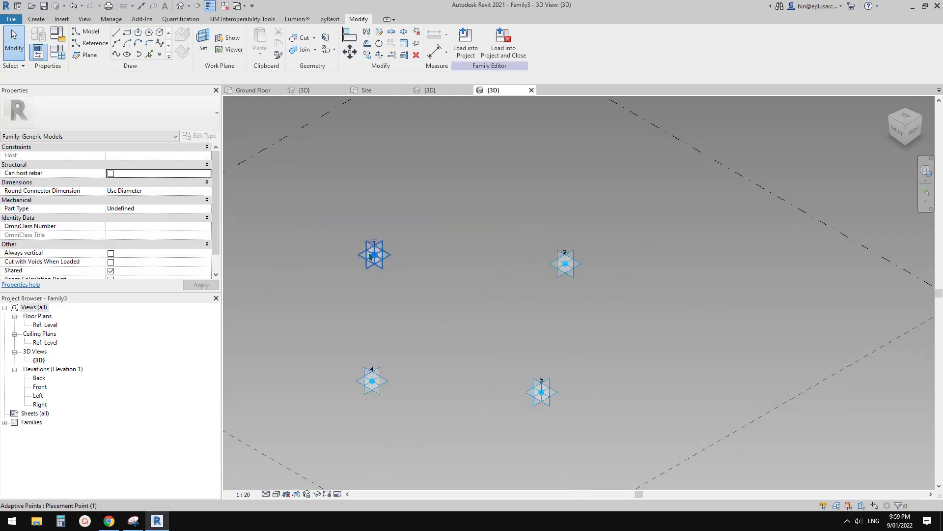
middle_drag(414, 269, 419, 263)
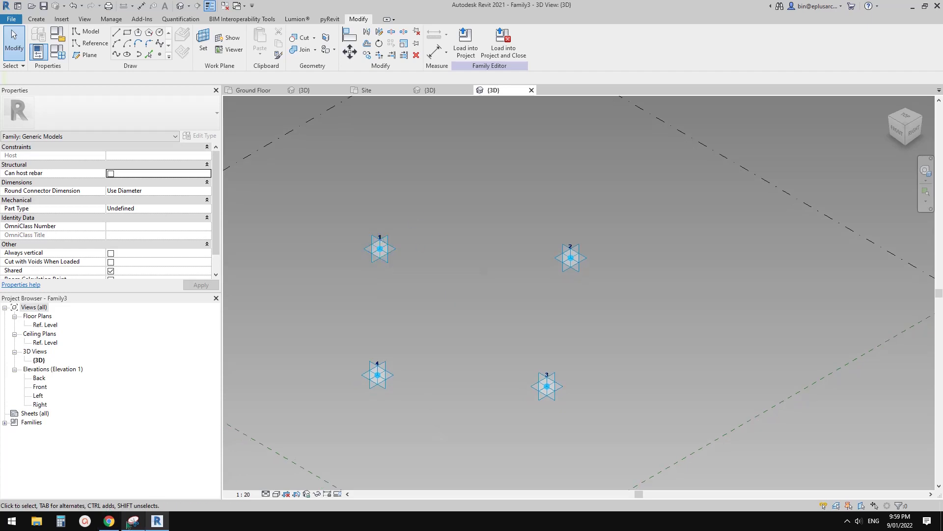
- Snip the four-point area and sketch a folded panel over it, with peaked lines from 1 to 2 and 4 to 3, a ridge and side edges
click(646, 152)
drag(291, 156, 663, 423)
mouse_move(387, 248)
mouse_down()
mouse_move(480, 183)
mouse_move(506, 181)
mouse_move(576, 264)
mouse_up()
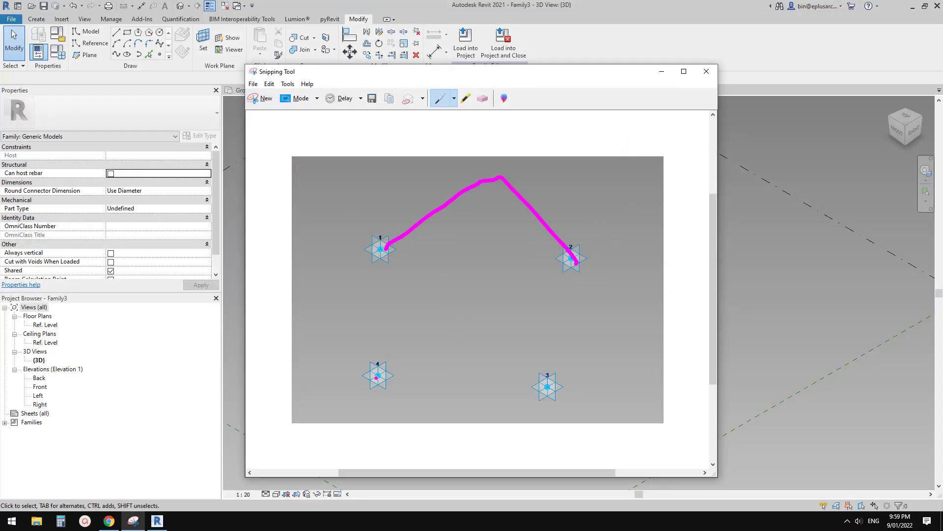
mouse_move(376, 377)
mouse_down()
mouse_move(487, 317)
mouse_move(547, 397)
mouse_up()
mouse_move(574, 263)
mouse_down()
mouse_move(550, 380)
mouse_move(542, 369)
mouse_up()
drag(494, 216, 488, 318)
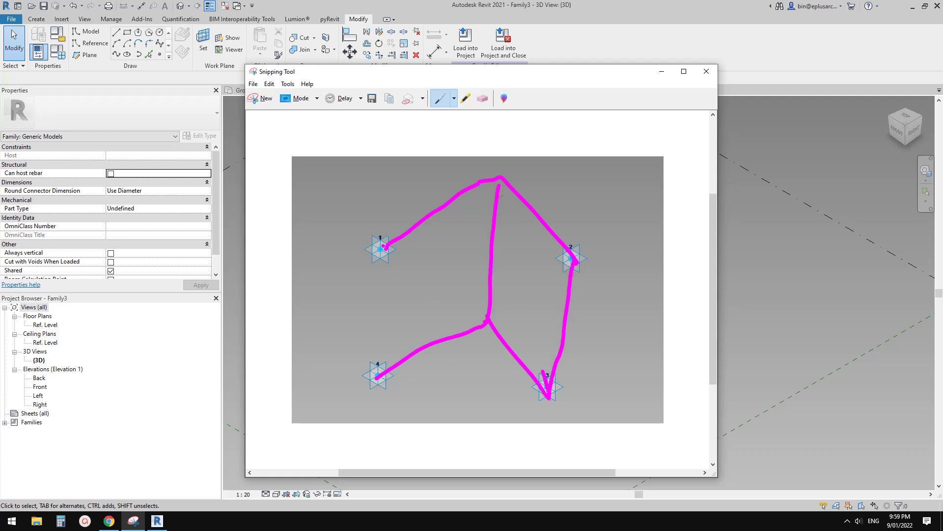
drag(383, 246, 378, 377)
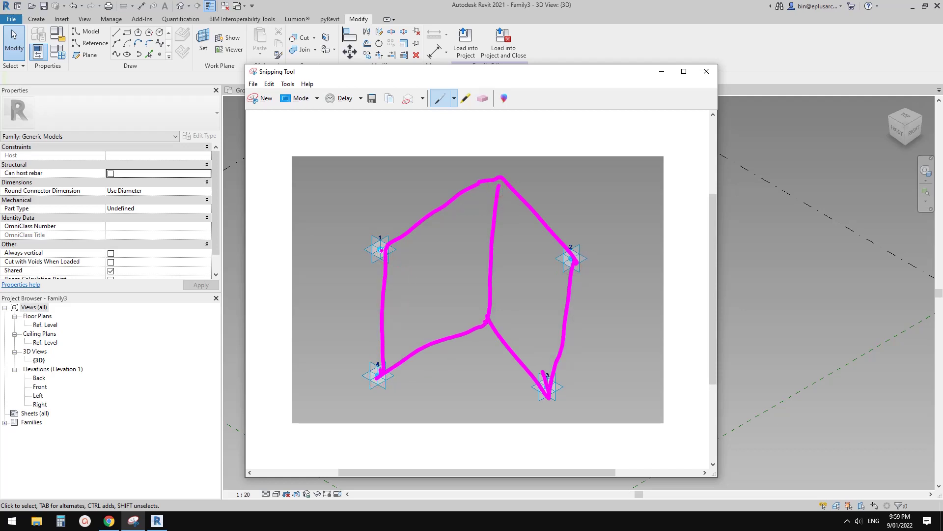
- Sketch straight base lines from 1 to 2 and from 4 to 3, with vertical lines from their middles to the ridge ends
drag(382, 250, 570, 261)
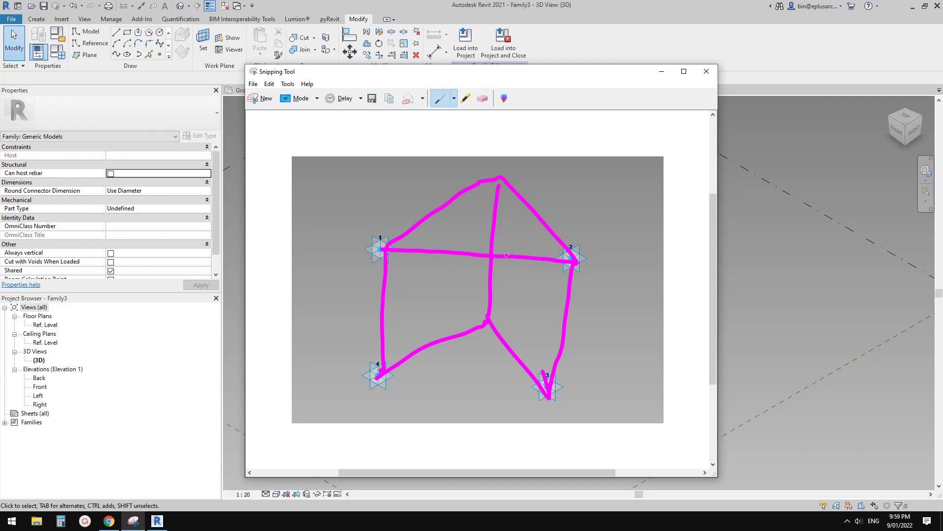
drag(504, 238, 503, 176)
drag(380, 375, 545, 388)
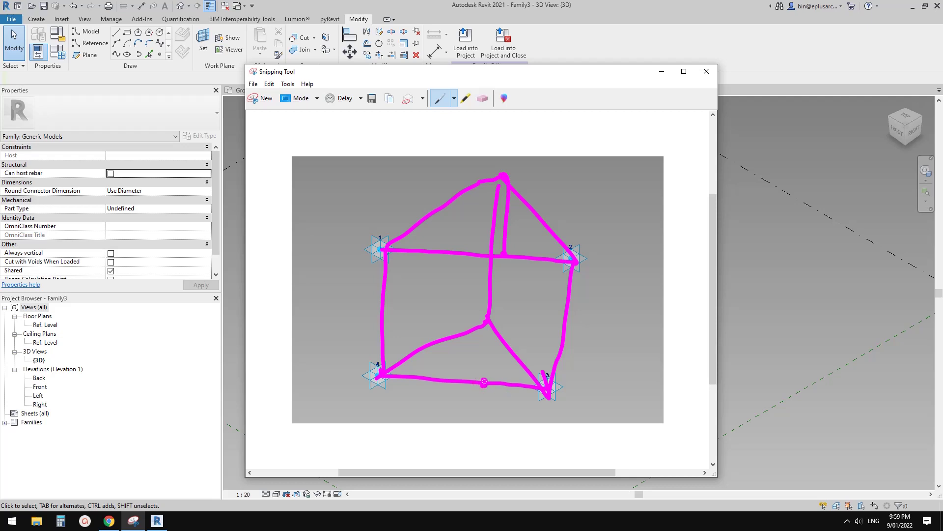
drag(485, 381, 486, 320)
- Circle the middles of the sloping lines in the sketch and draw inward-pointing arrows on both sides
drag(551, 220, 545, 216)
drag(448, 213, 444, 208)
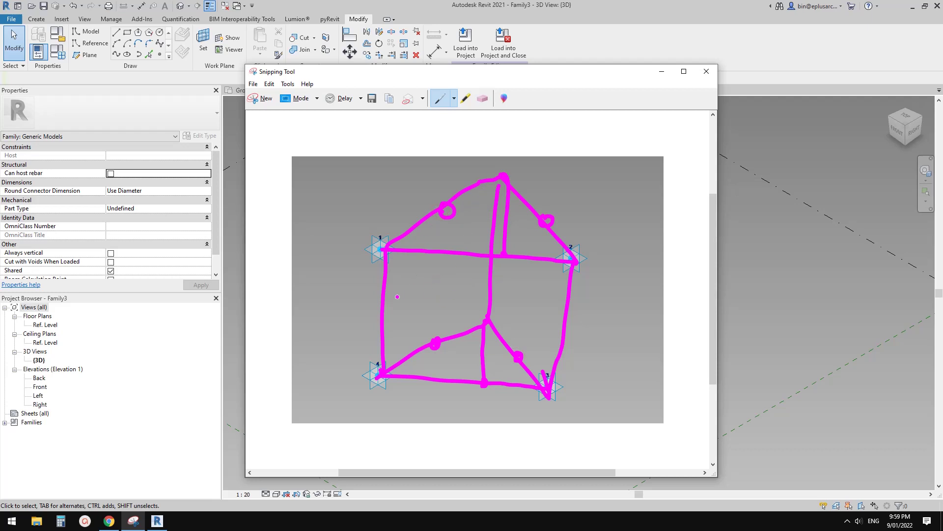
drag(405, 283, 432, 301)
drag(581, 294, 529, 301)
mouse_move(537, 294)
mouse_down()
mouse_move(528, 301)
mouse_move(541, 307)
mouse_up()
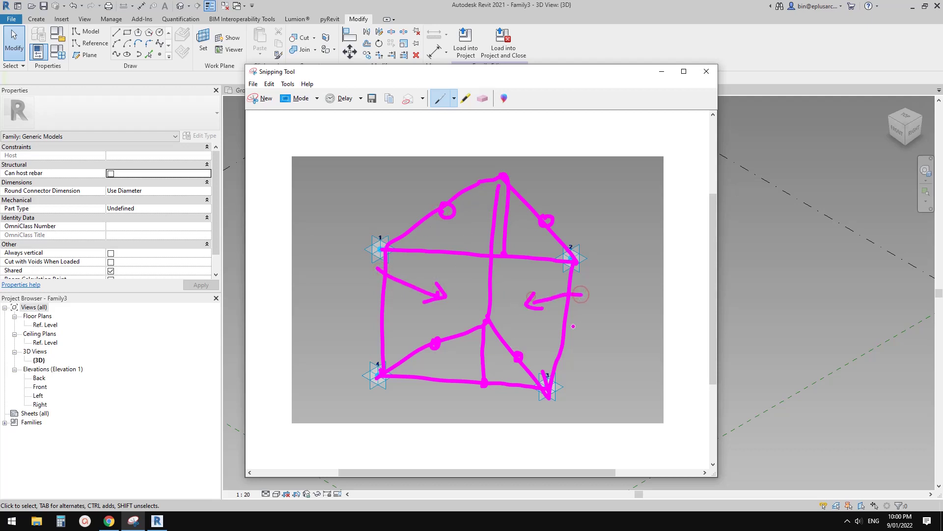
- Return to Revit and connect points 1–2 and points 4–3 with splines through the points, making both lines reference lines
click(157, 520)
drag(341, 213, 643, 308)
click(116, 55)
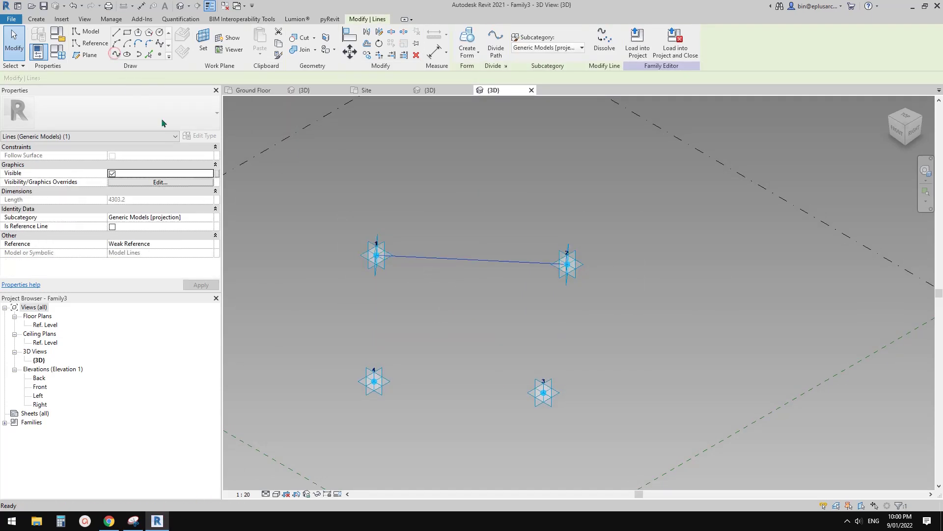
click(113, 227)
drag(320, 358, 606, 441)
click(116, 54)
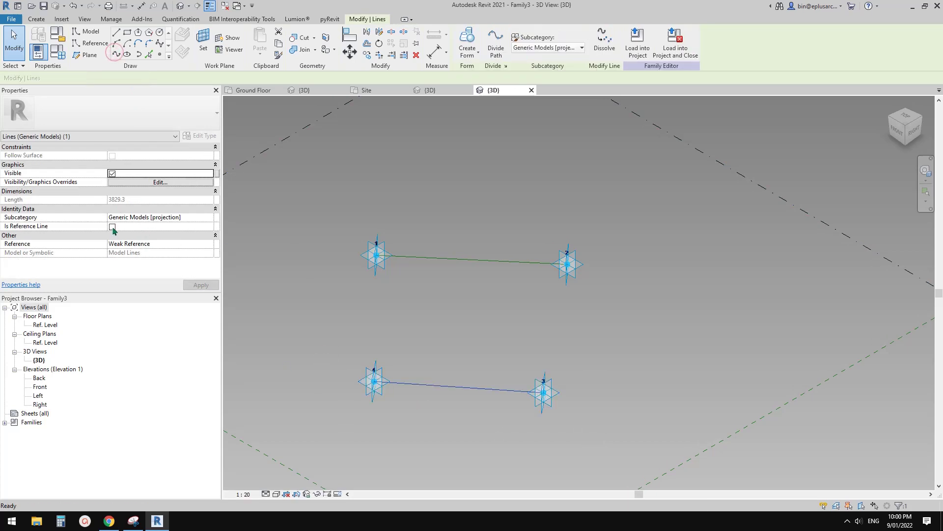
click(113, 227)
- Place one reference point on each of the two reference lines, somewhat beyond its middle
click(160, 54)
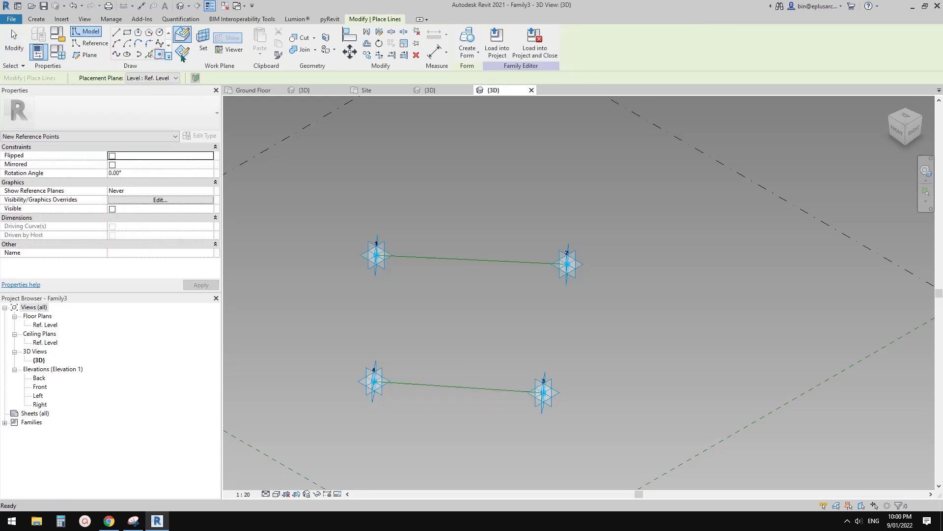
click(493, 261)
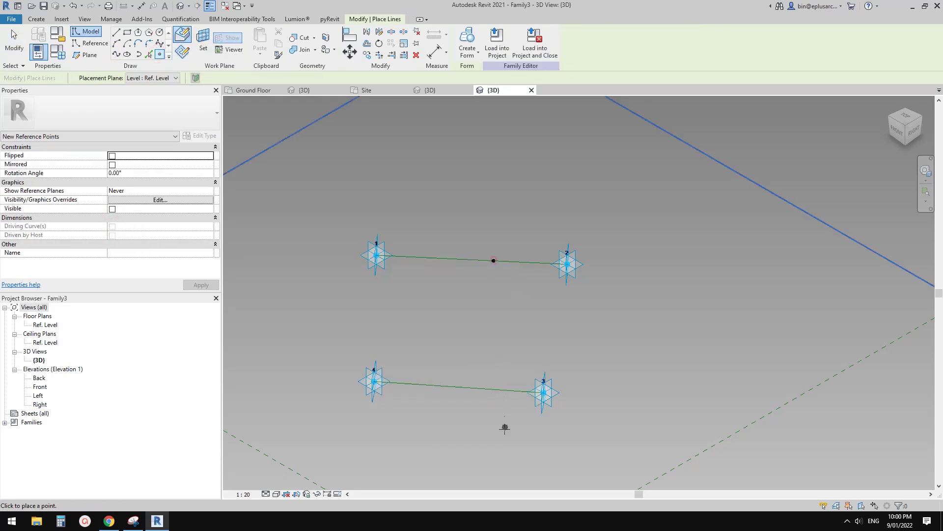
click(483, 388)
key(Escape)
key(Escape)
- Set the Normalized Curve Parameter of both hosted points to 0.5, without associating it with a family parameter
drag(452, 235, 513, 441)
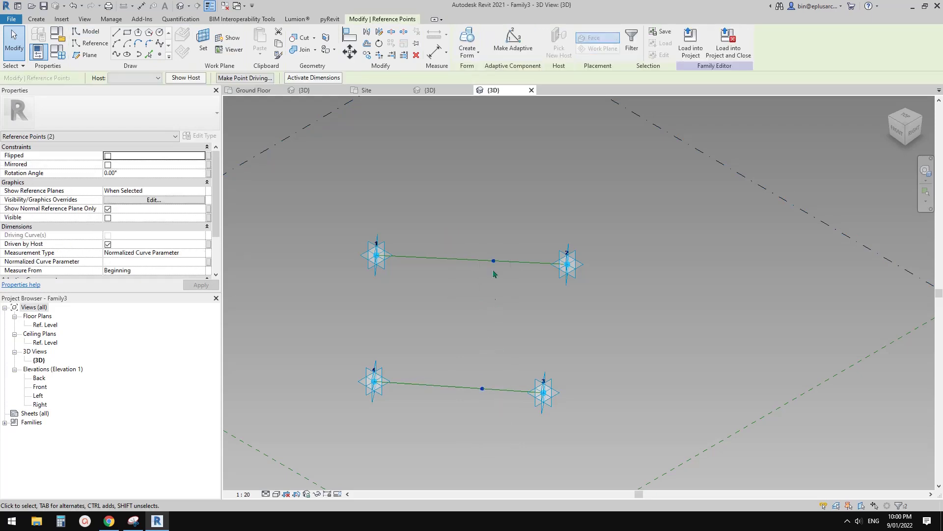
click(149, 261)
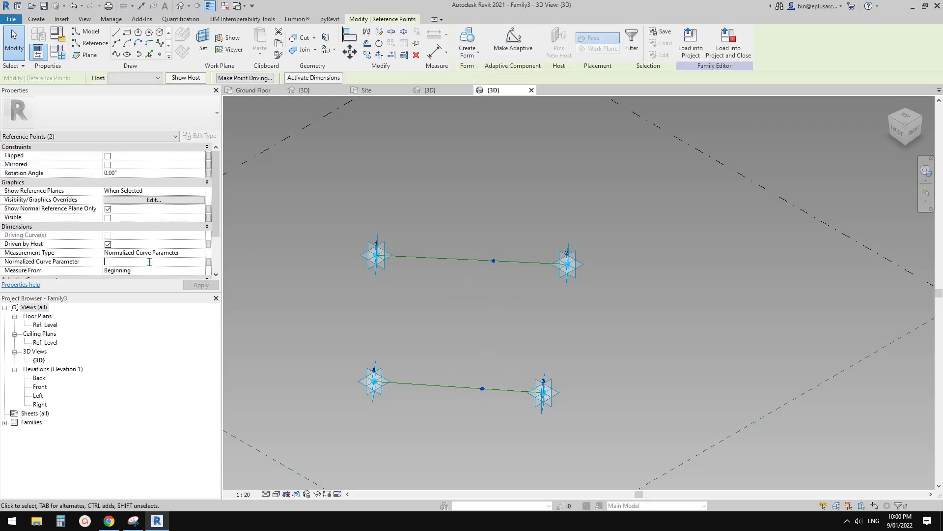
text(0.5)
key(Return)
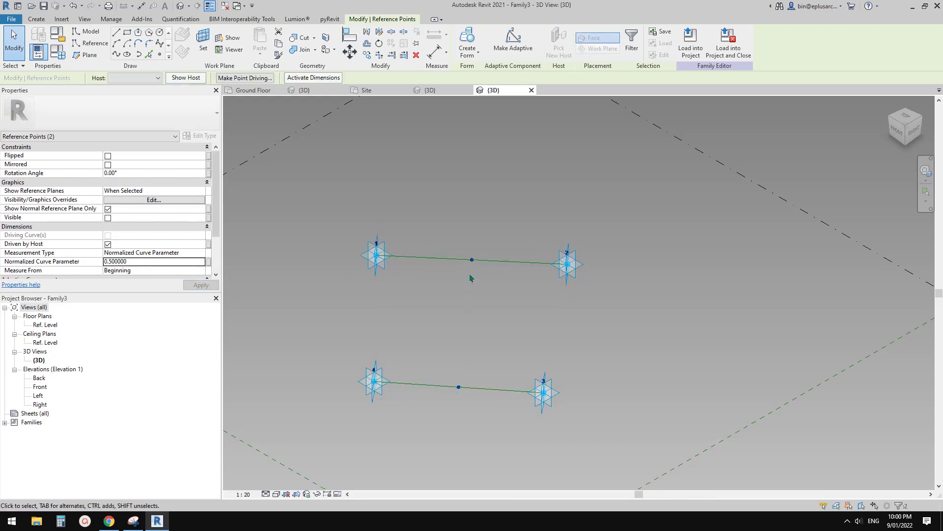
click(208, 261)
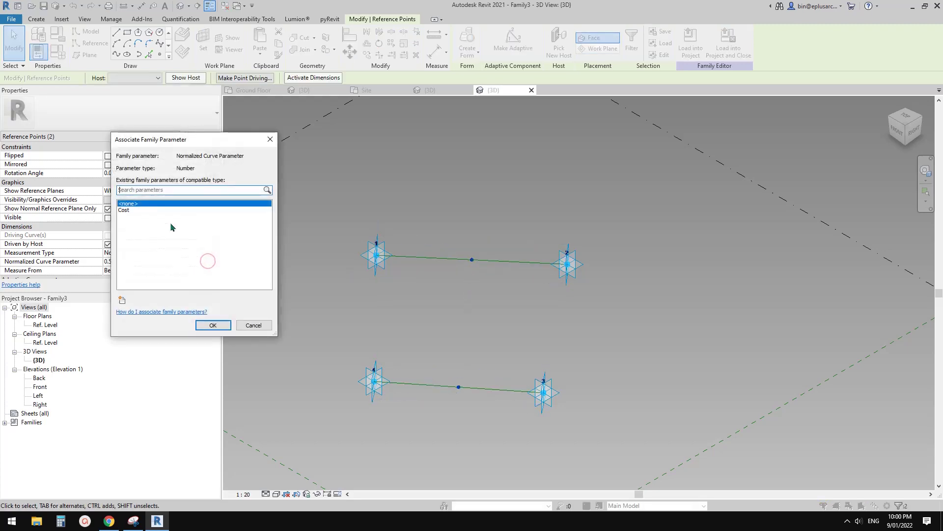
click(267, 143)
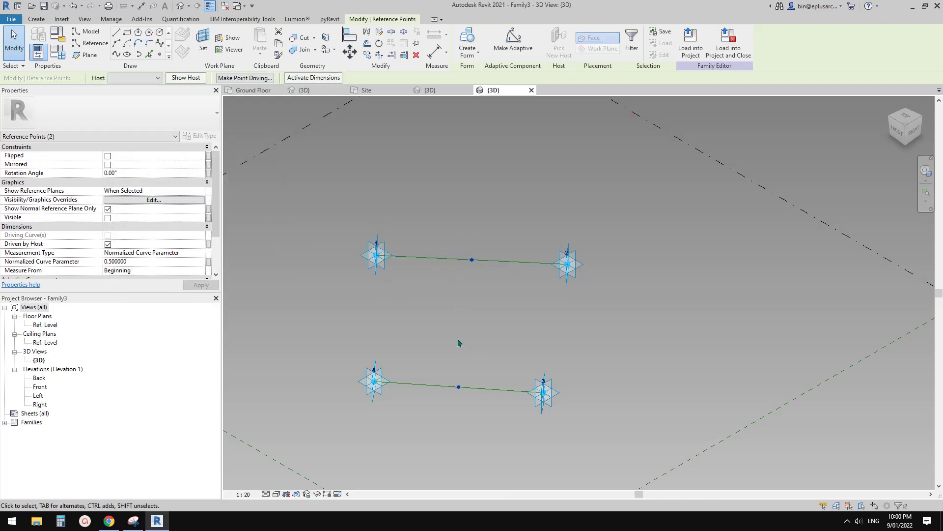
- Place a reference point at the midpoint of line 1–2, using the midpoint's horizontal plane as the work plane
middle_drag(475, 269, 474, 280)
click(160, 55)
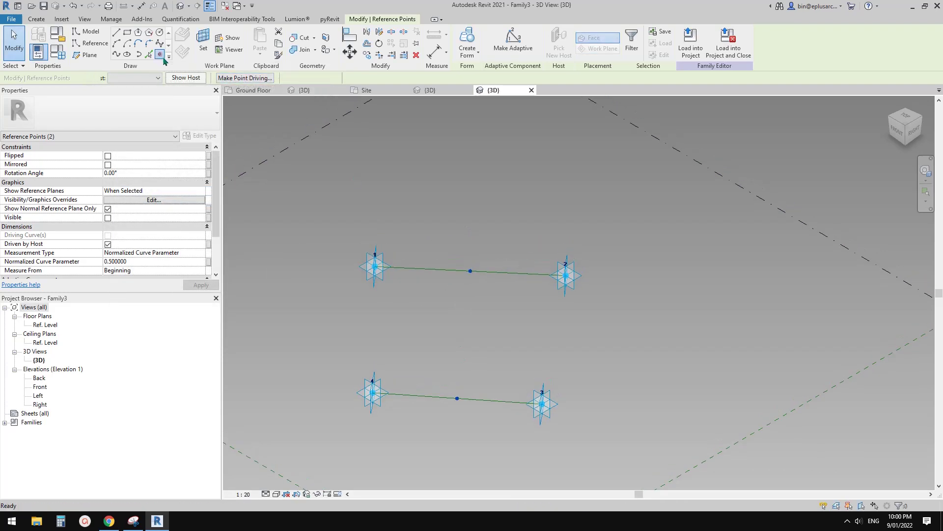
click(203, 43)
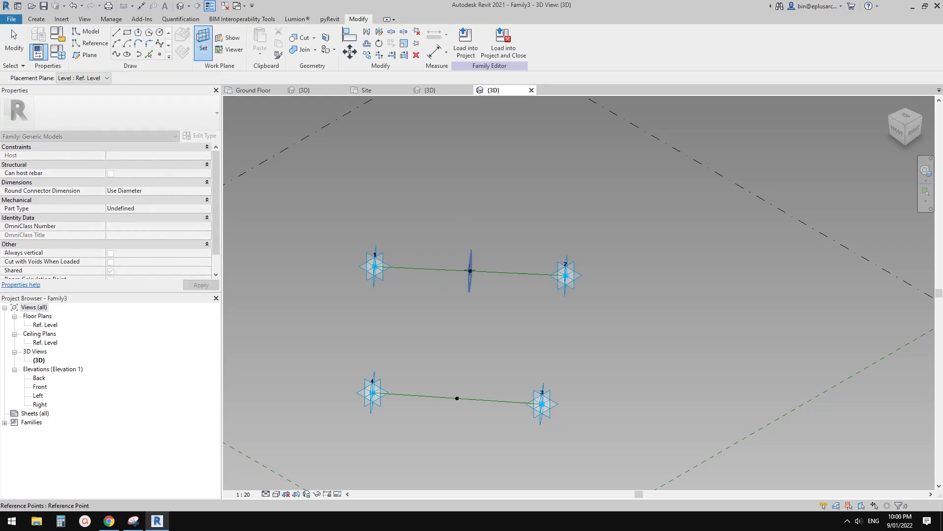
click(470, 270)
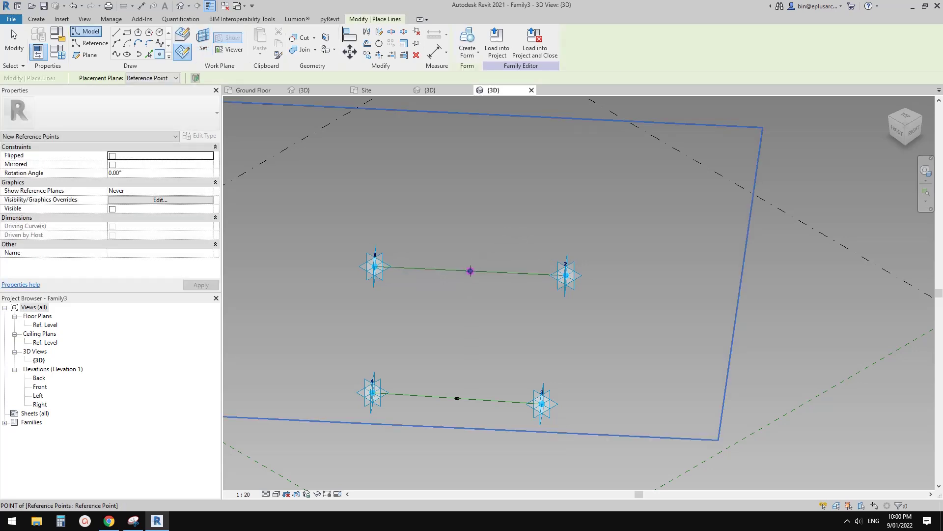
click(471, 270)
click(515, 291)
key(Escape)
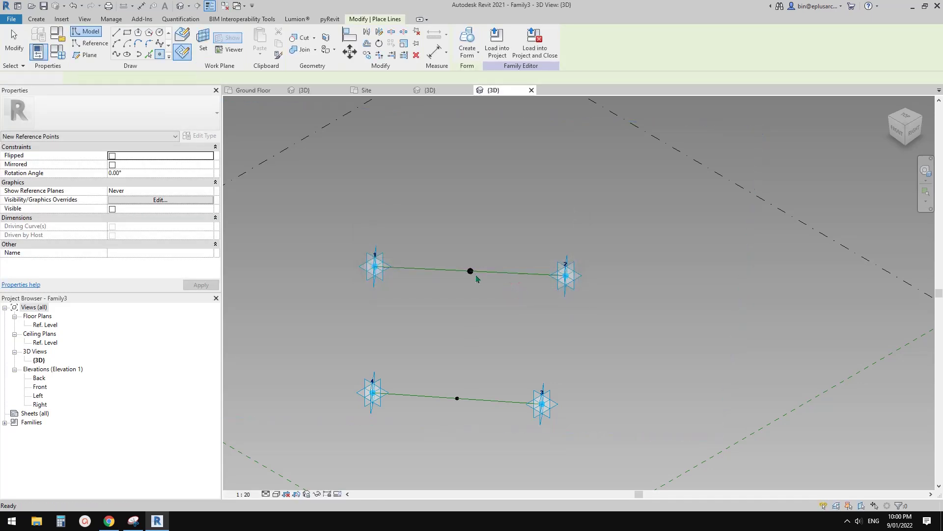
key(Escape)
- Move the new point vertically away from its host midpoint on line 1–2, to an offset of about 1119 mm
click(470, 271)
shift+middle_drag(486, 286, 479, 270)
drag(472, 298, 474, 309)
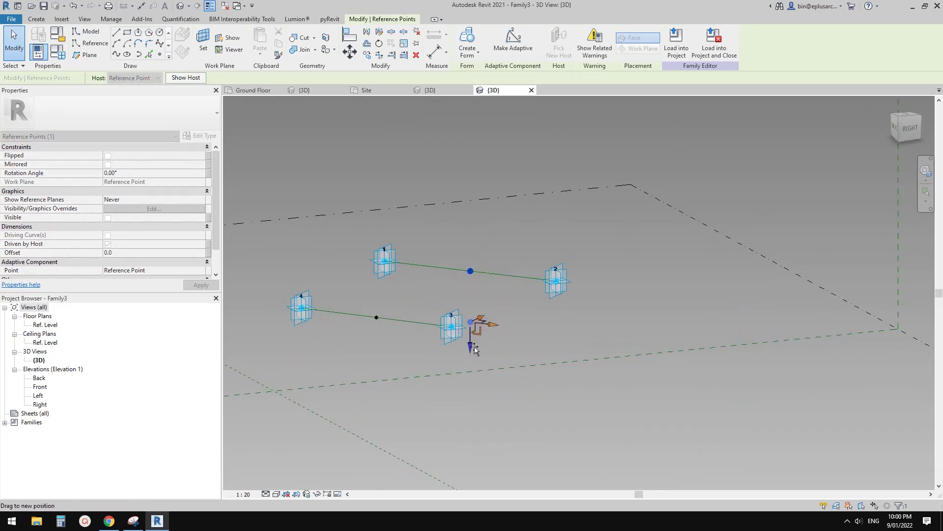
drag(474, 350, 474, 346)
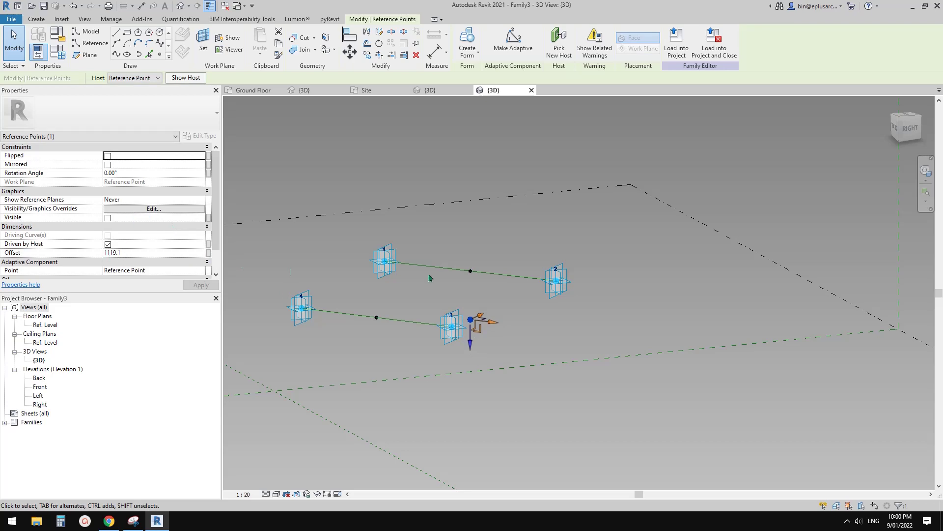
- Set the rotation angle of the host midpoint on line 1–2 to 180° to flip its offset point above the line
shift+middle_drag(429, 278, 461, 294)
click(470, 277)
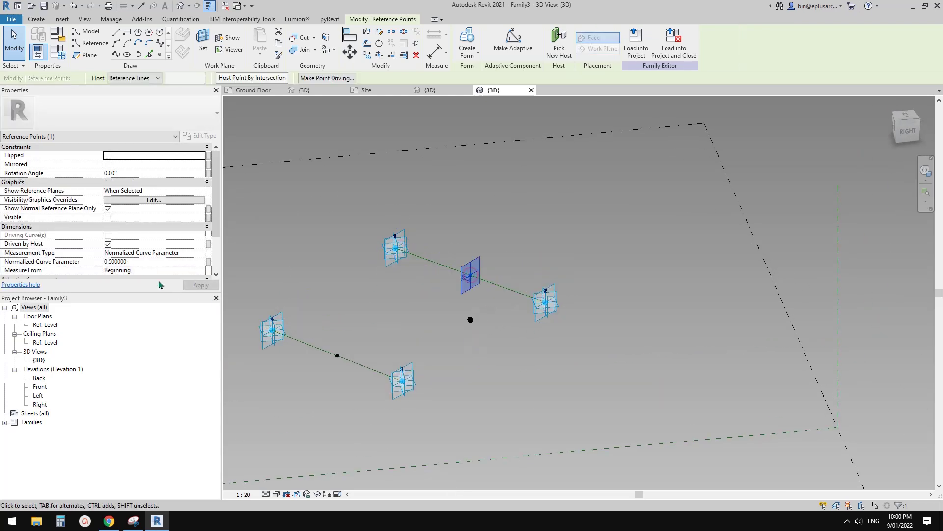
click(144, 176)
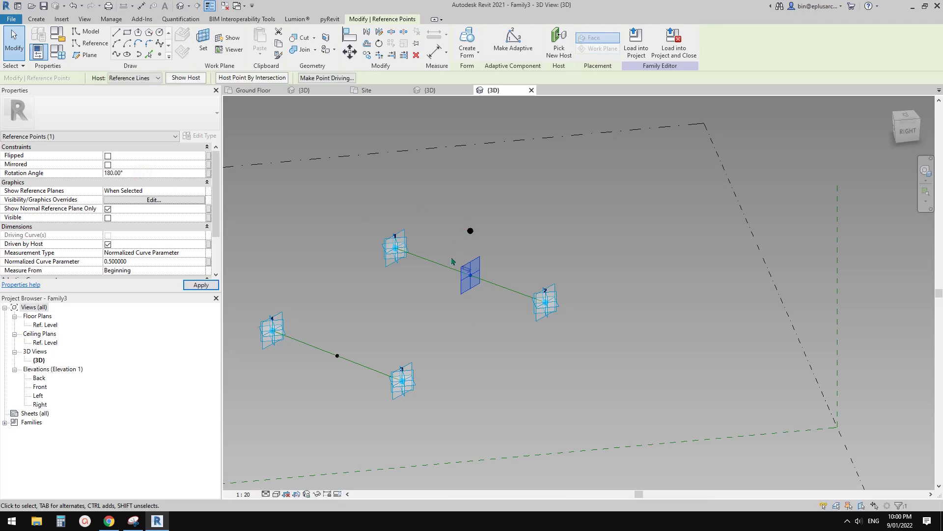
- Place a reference point on the horizontal plane of line 4–3's midpoint and move it vertically to an offset of about 1105 mm
shift+middle_drag(453, 262, 475, 283)
click(165, 54)
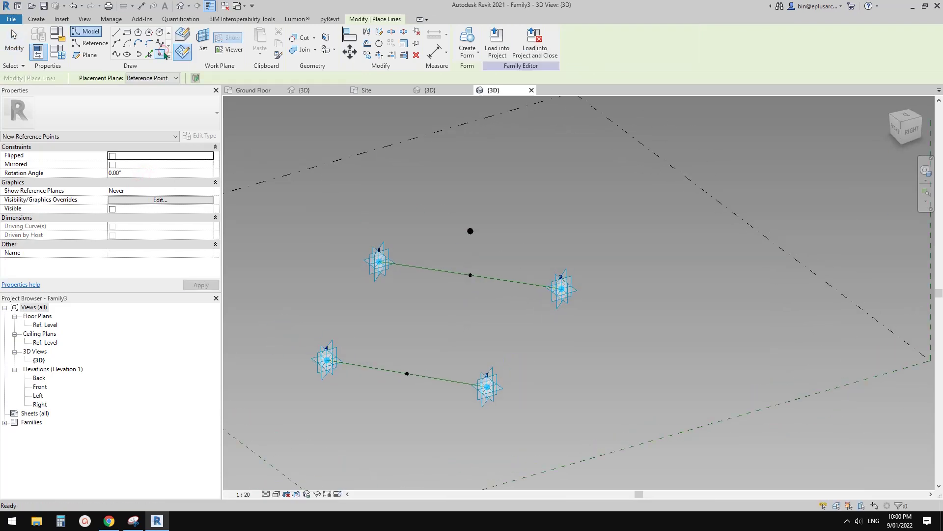
key(Escape)
key(Escape)
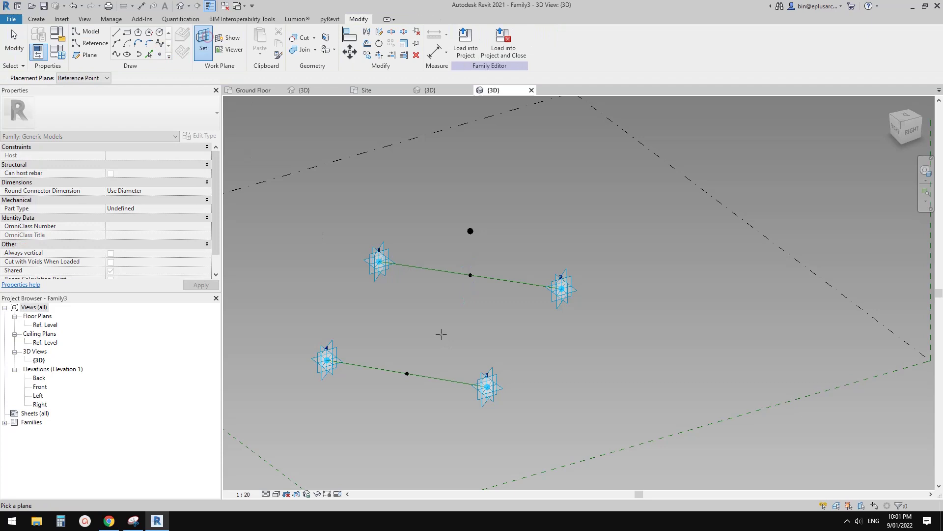
click(406, 373)
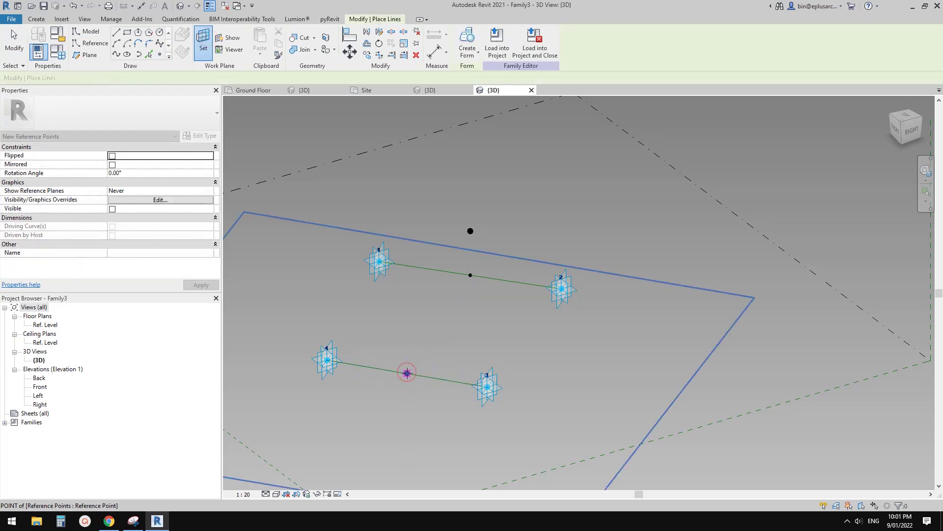
click(408, 374)
click(508, 292)
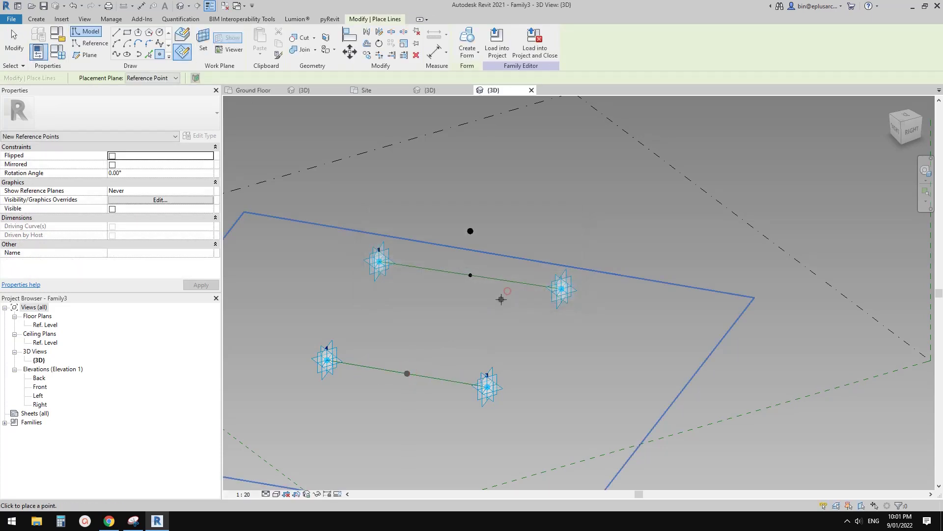
key(Escape)
click(408, 374)
drag(416, 395, 417, 438)
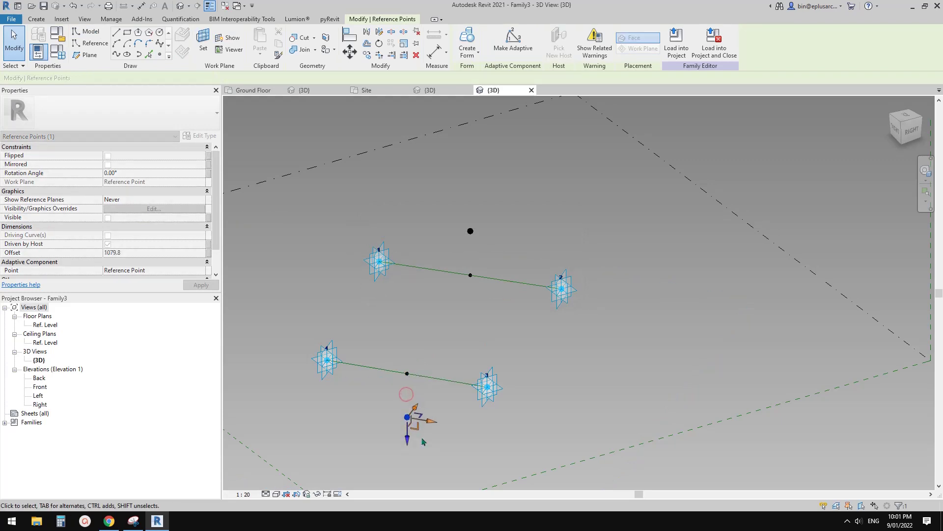
- Set the rotation angle of the host midpoint on line 4–3 to 180° to flip its offset point above the line
click(407, 373)
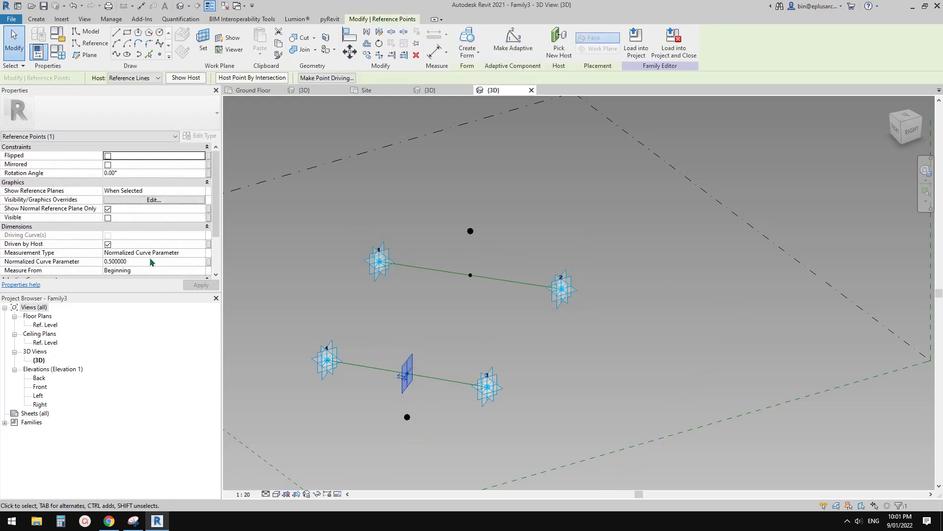
click(132, 173)
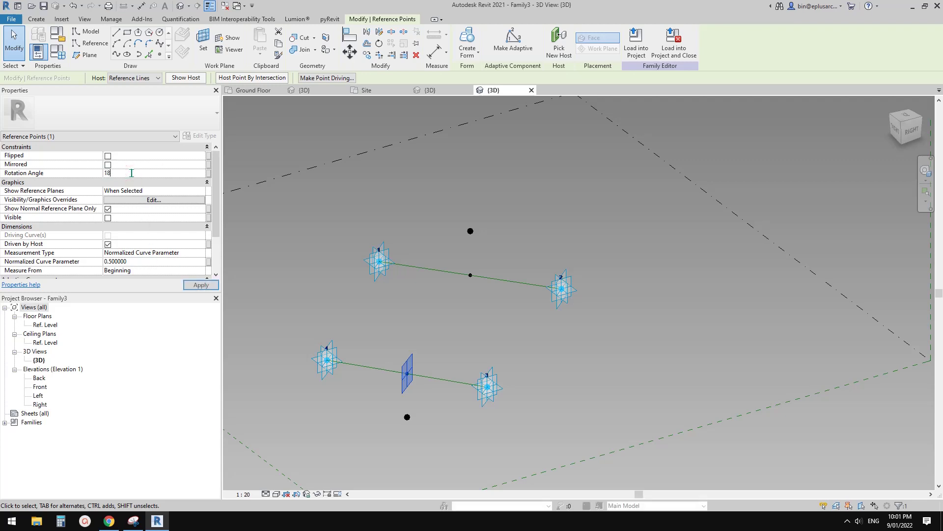
click(545, 320)
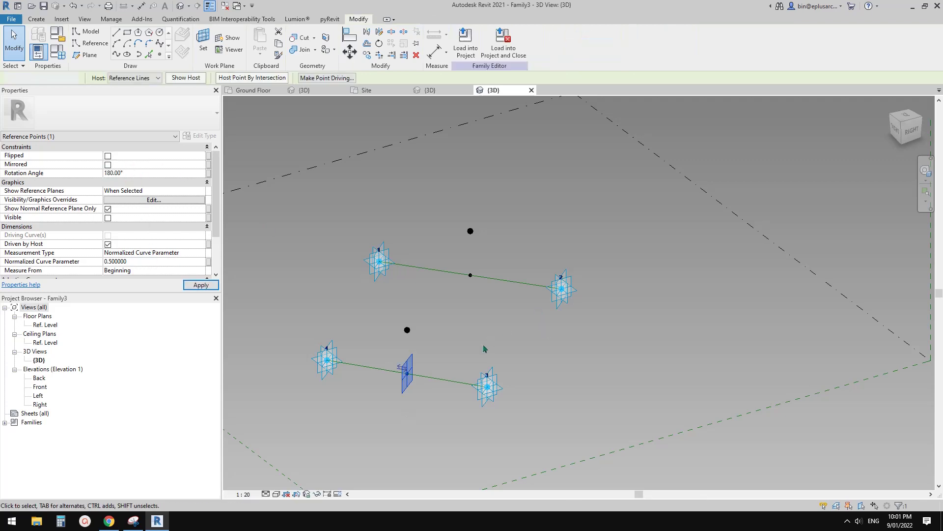
- Set the offset of both raised reference points to 3000 mm
click(407, 330)
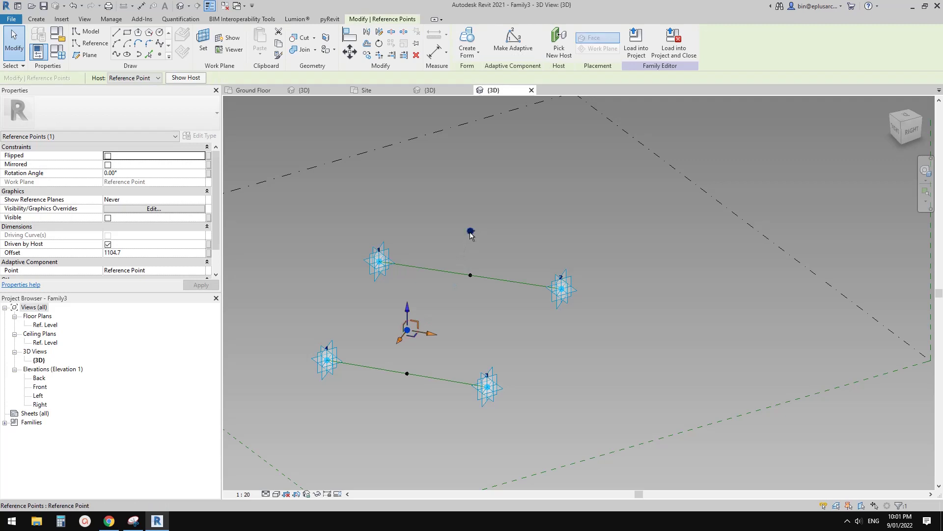
ctrl+click(470, 231)
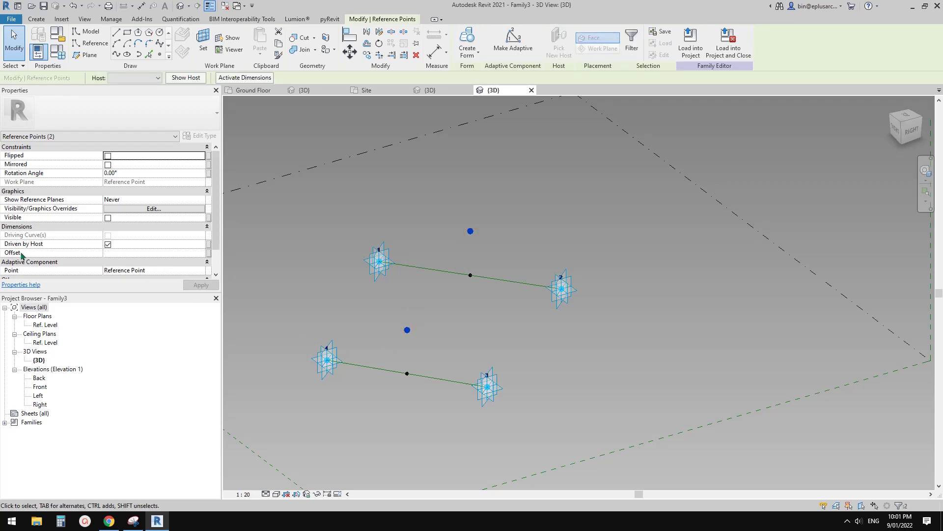
click(128, 251)
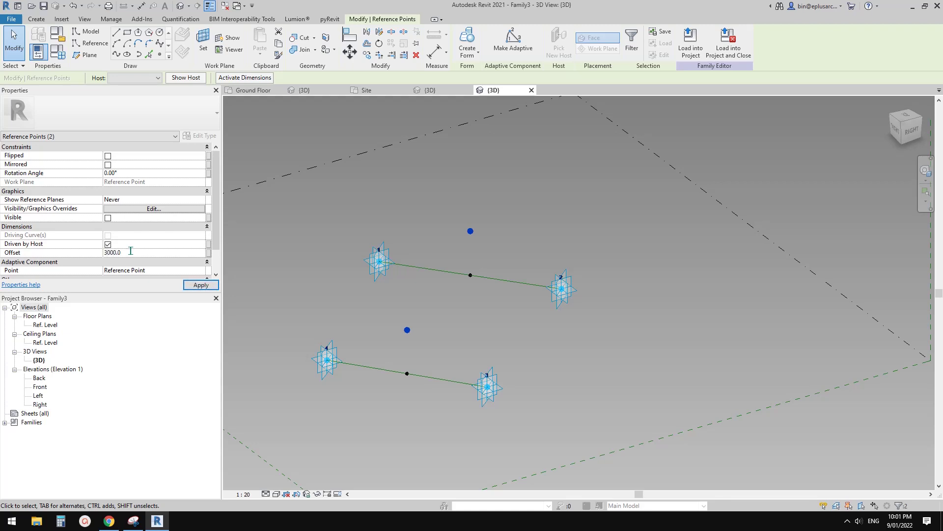
- Apply the 3000 mm offset to both raised reference points and clear the selection
key(Return)
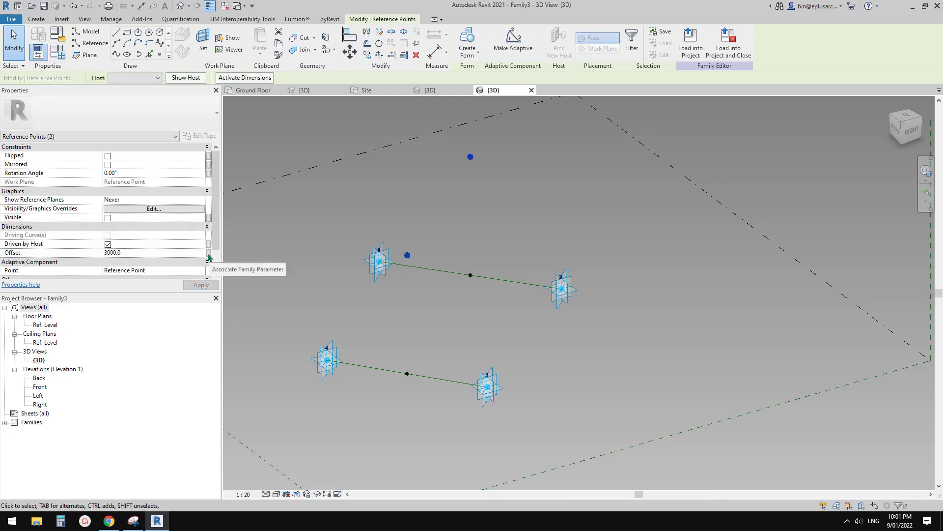
scroll(404, 265, down, 1)
shift+middle_drag(414, 283, 402, 266)
scroll(428, 252, up, 1)
click(441, 239)
- Draw lines through points joining the raised point above line 1–2 to adaptive points 1 and 2
scroll(460, 216, up, 1)
scroll(456, 229, down, 2)
shift+middle_drag(457, 235, 438, 158)
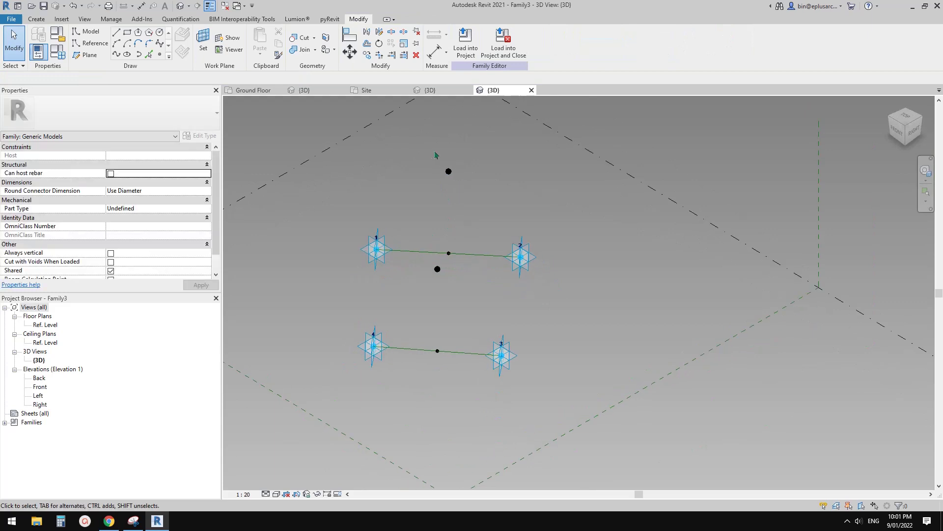
click(449, 171)
ctrl+click(376, 250)
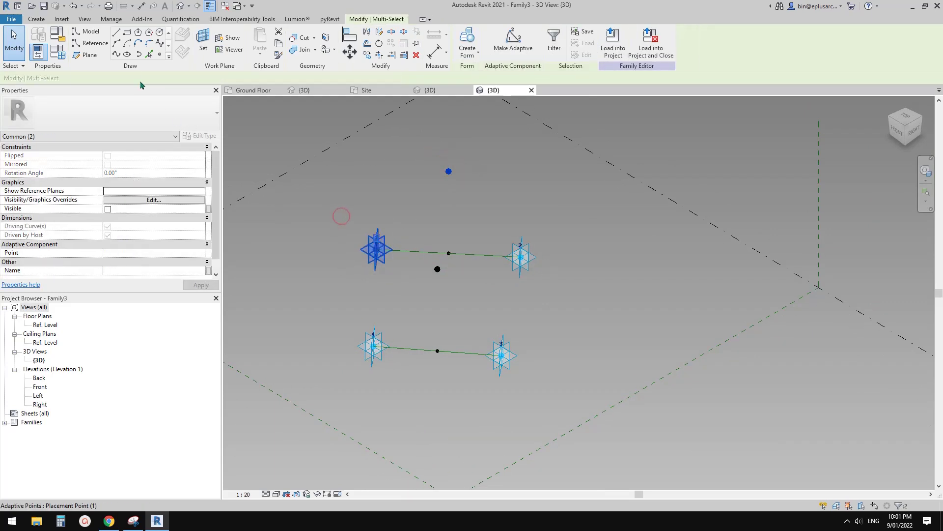
click(116, 54)
drag(434, 144, 545, 272)
ctrl+click(489, 253)
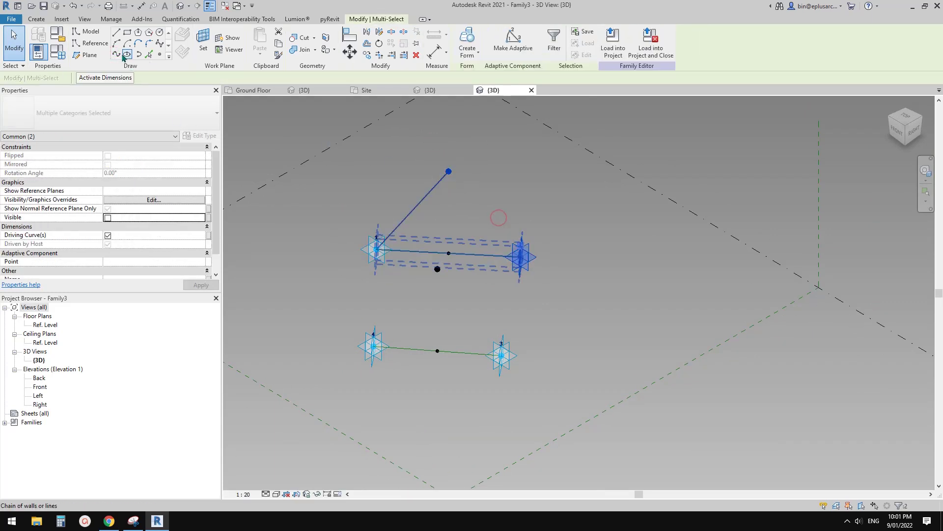
click(116, 54)
key(Escape)
click(524, 192)
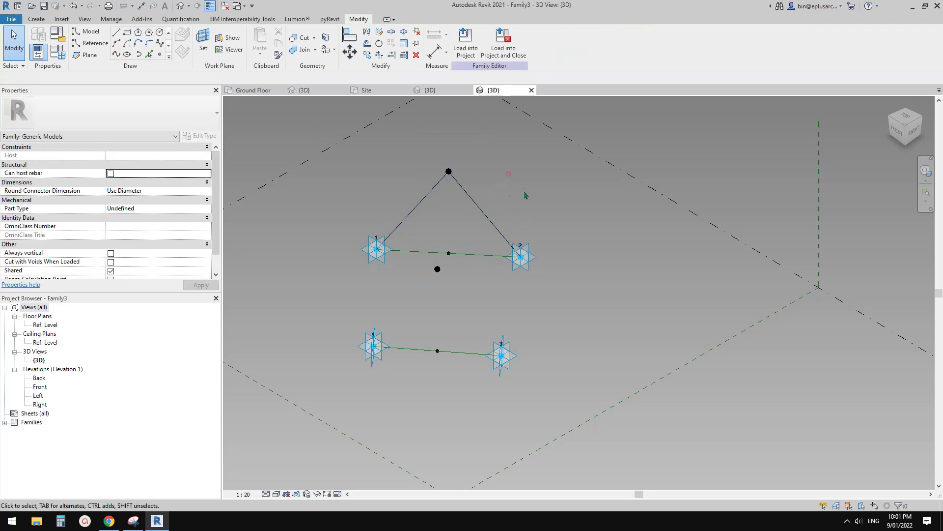
- Convert the two sloping model lines above line 1–2 into reference lines
drag(507, 172, 415, 209)
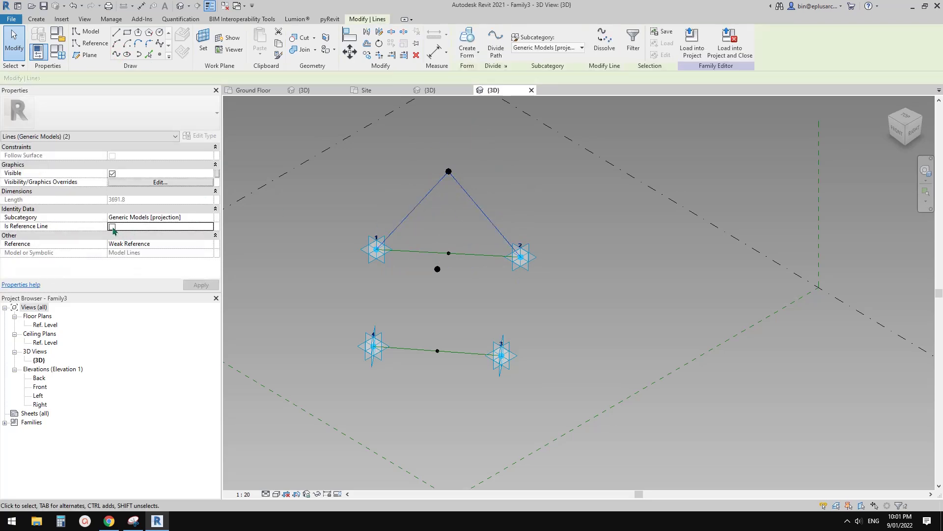
click(113, 227)
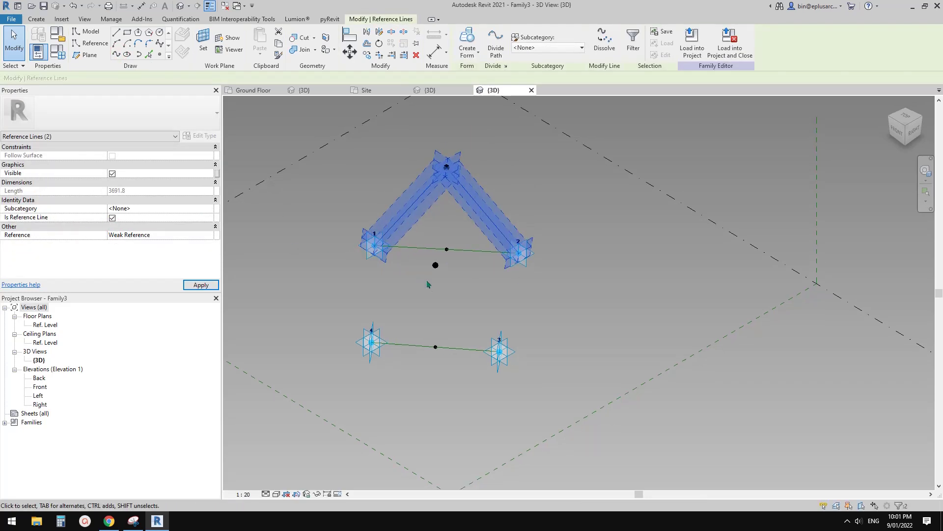
click(400, 310)
- Join adaptive point 4 to the raised point above line 4–3 with a line and make it a reference line
ctrl+click(372, 342)
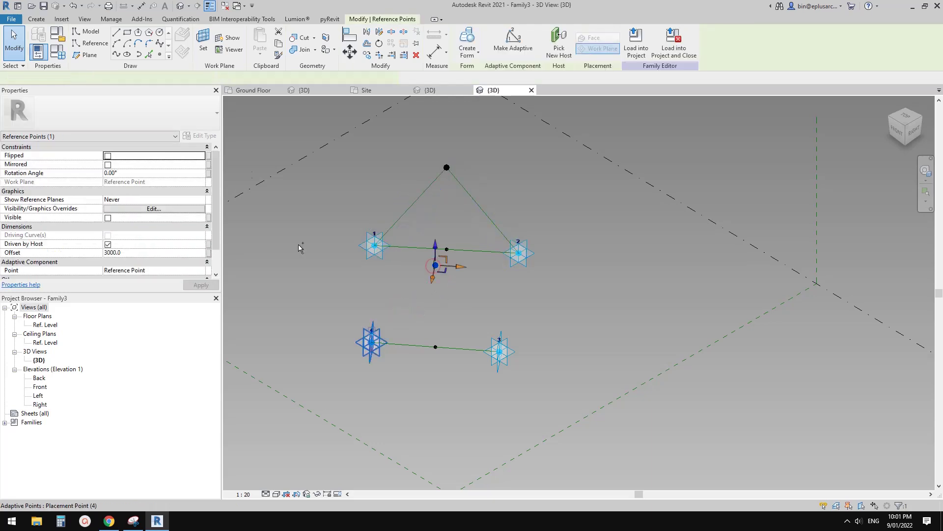
click(116, 54)
click(111, 227)
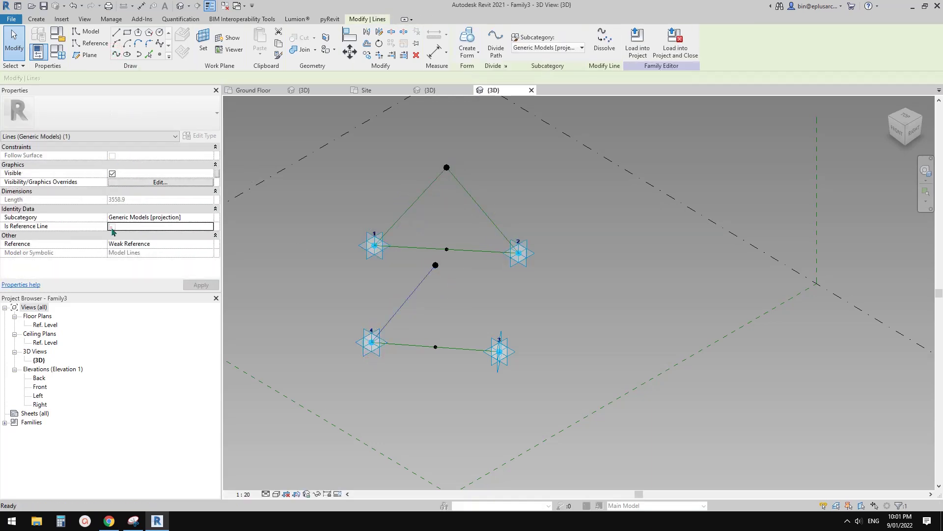
click(502, 286)
- Join adaptive point 3 to the raised point above line 4–3 with a line and make it a reference line
click(436, 266)
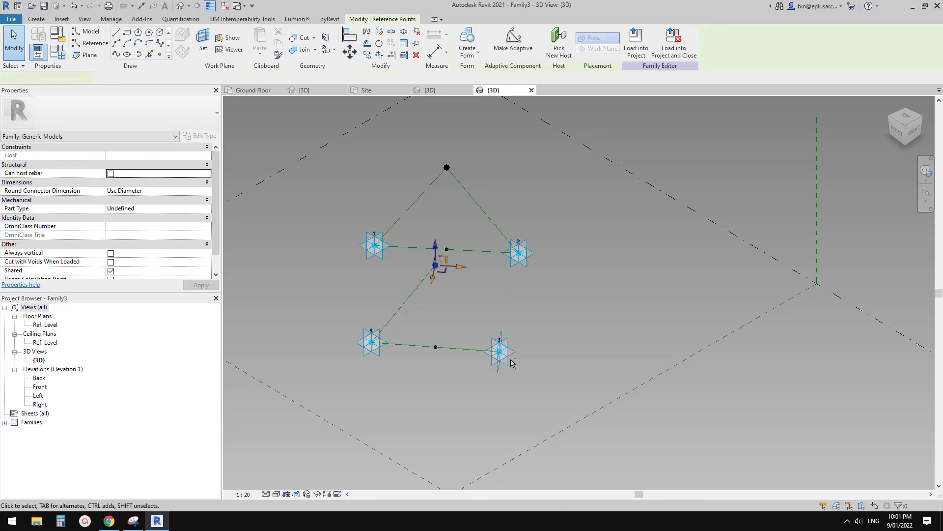
ctrl+click(501, 353)
click(118, 51)
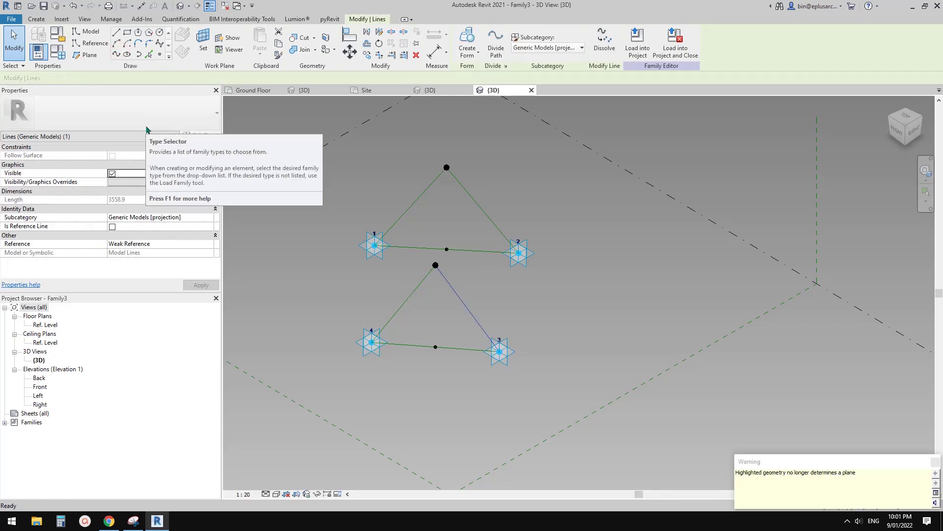
click(112, 227)
- Create a folded form from the two peaked reference line chains above lines 4–3 and 1–2
shift+middle_drag(567, 276, 577, 337)
click(513, 282)
key(Tab)
click(456, 291)
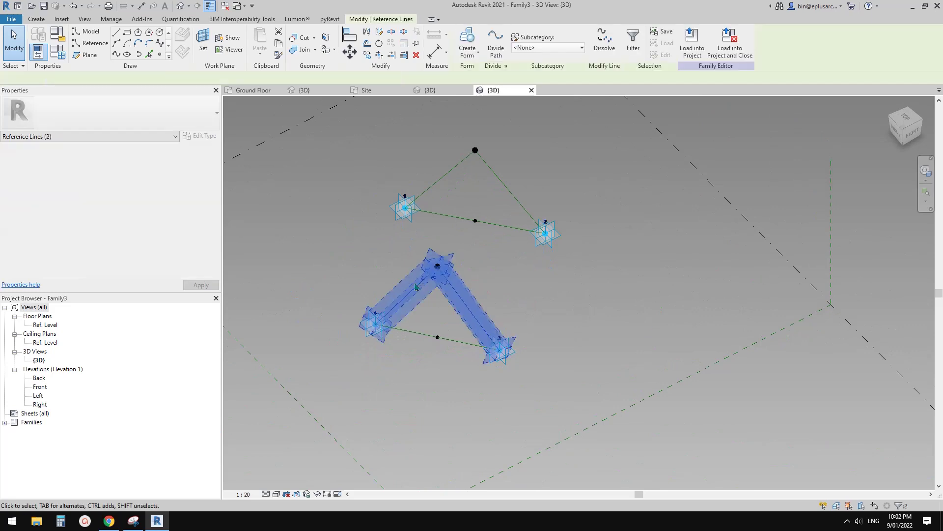
key(Tab)
ctrl+click(524, 168)
click(470, 38)
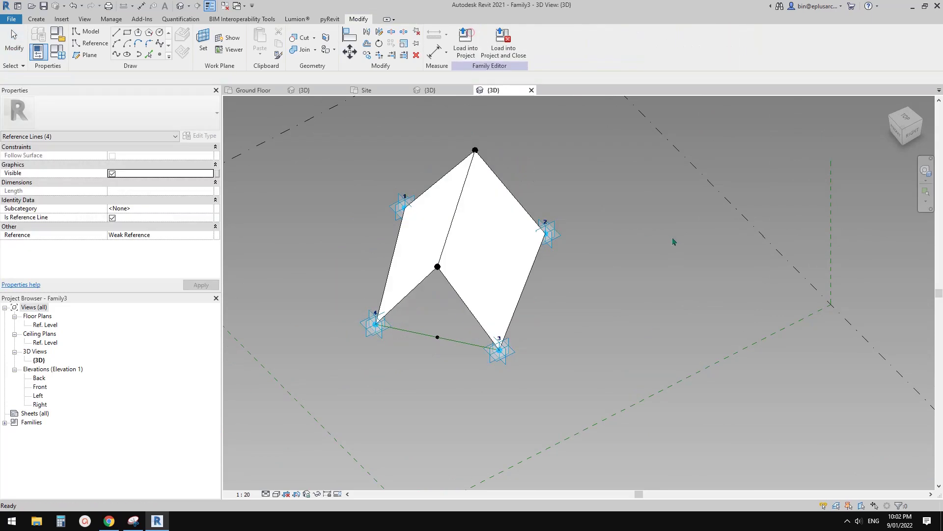
- Inspect the folded form from other angles and load the panel family into Project4
click(594, 276)
shift+middle_drag(594, 276, 512, 239)
click(509, 233)
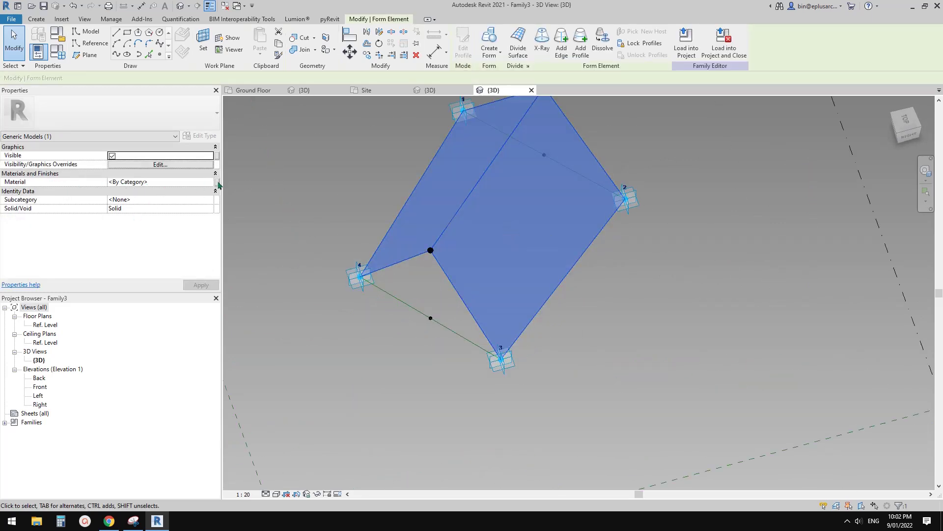
shift+middle_drag(442, 251, 565, 244)
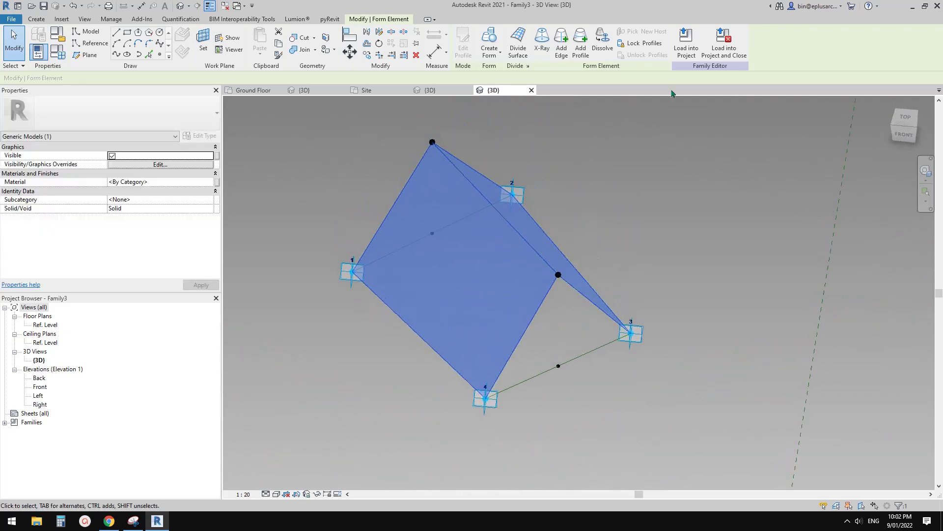
click(685, 53)
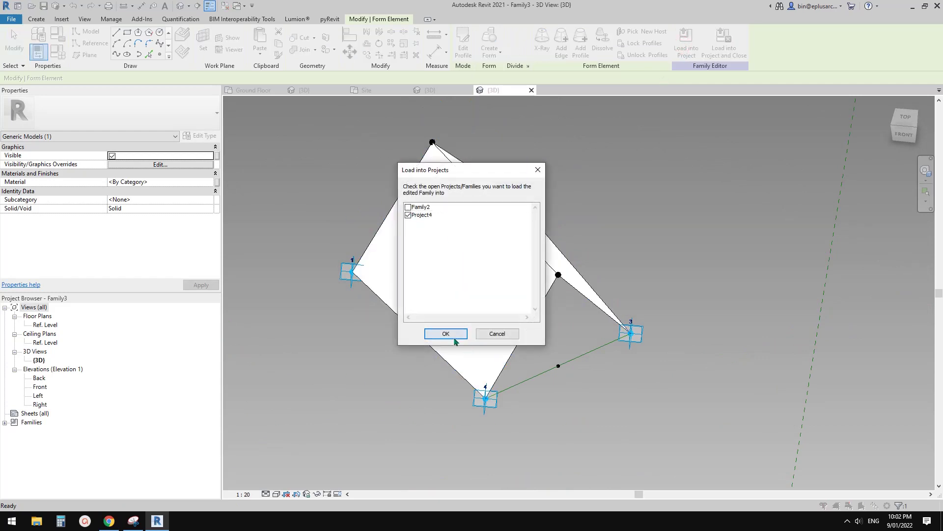
click(455, 338)
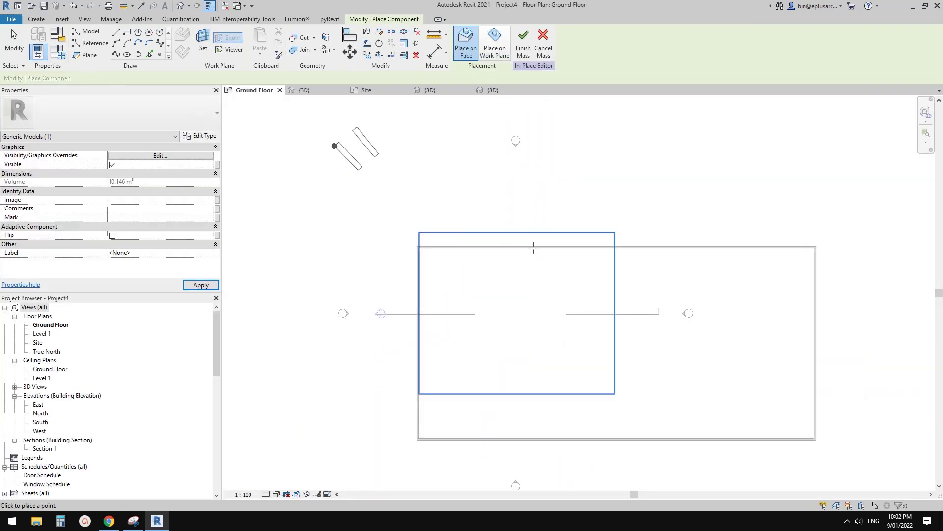
- Open the project's 3D view and cancel the pending component placement
click(181, 7)
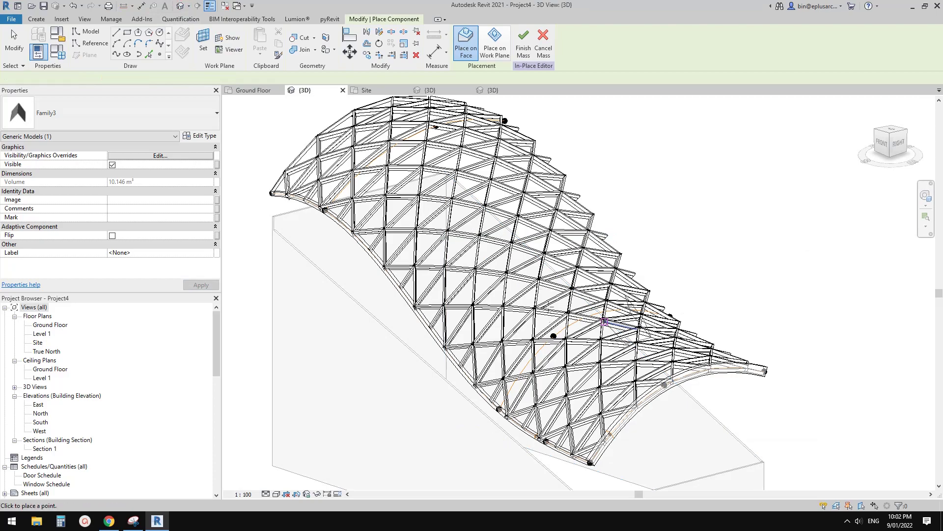
scroll(576, 343, up, 2)
shift+middle_drag(549, 309, 496, 343)
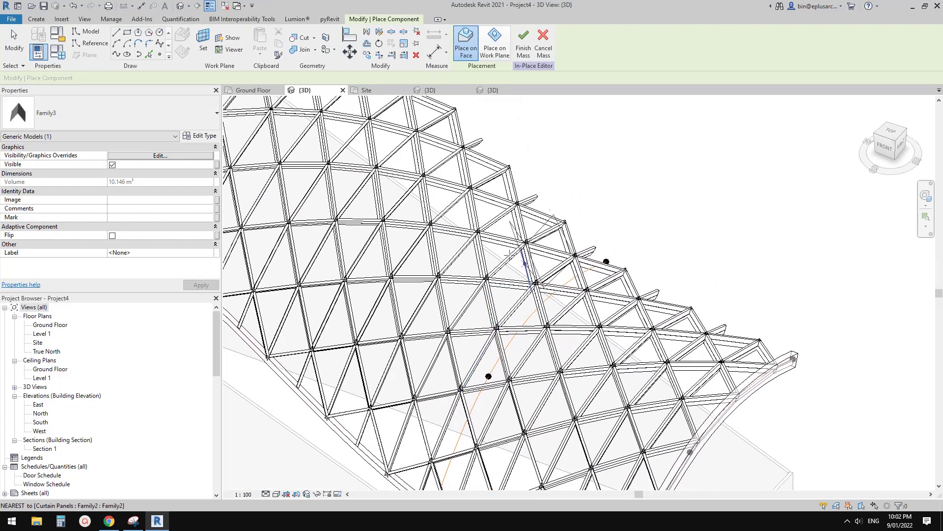
scroll(510, 254, down, 5)
key(Escape)
key(Escape)
- Hide the panel components on the roof's divided surface and show its UV grid instead
scroll(471, 295, up, 4)
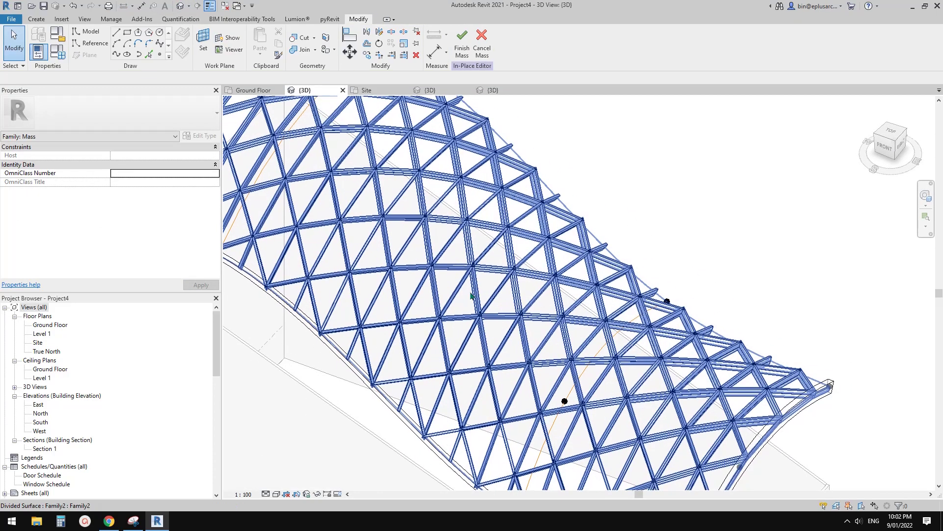
scroll(470, 296, down, 2)
click(457, 276)
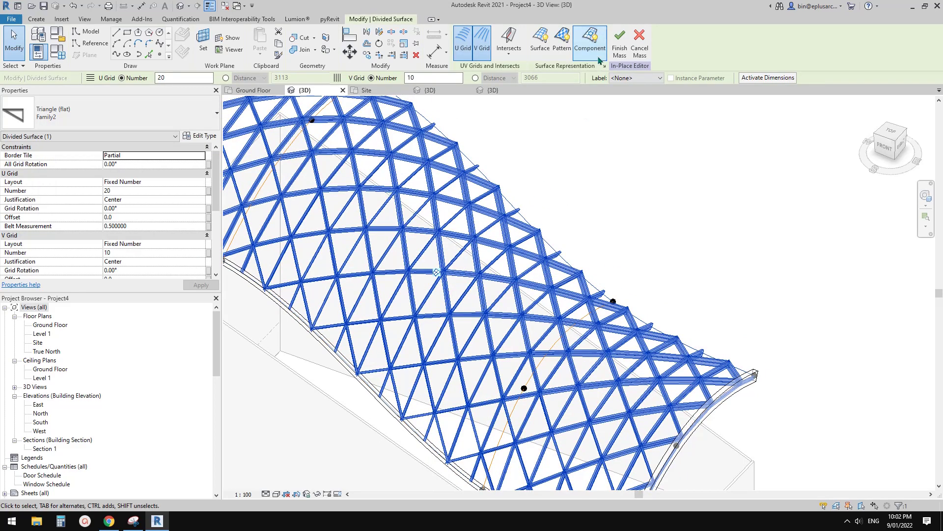
click(590, 43)
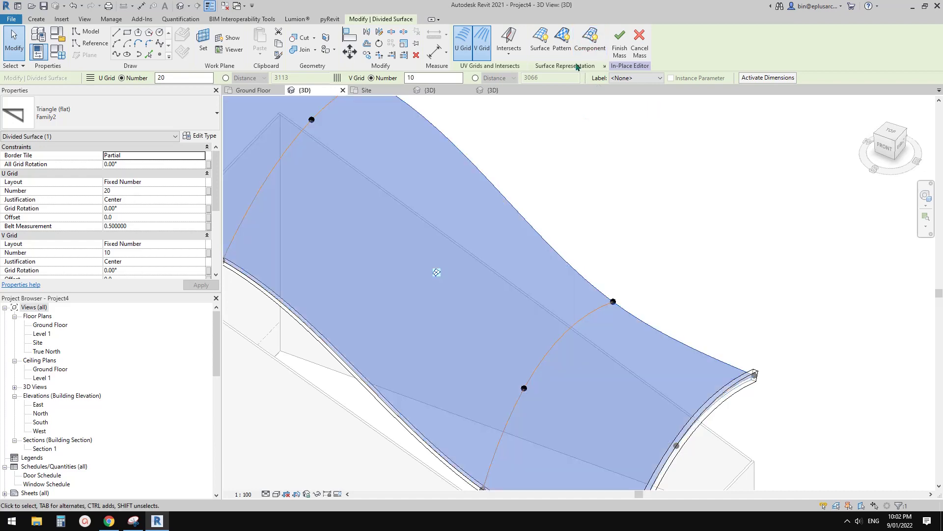
click(541, 42)
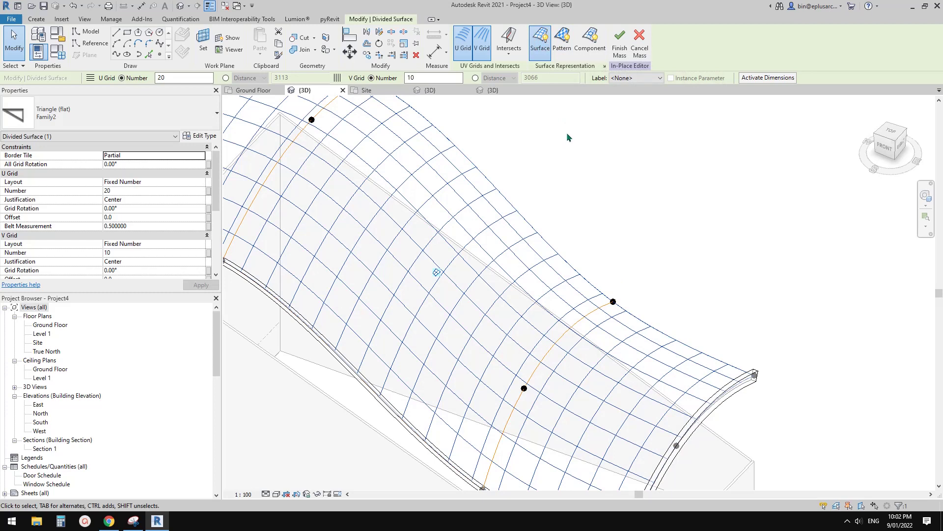
- Enable node display in the divided surface's surface representation settings
click(605, 67)
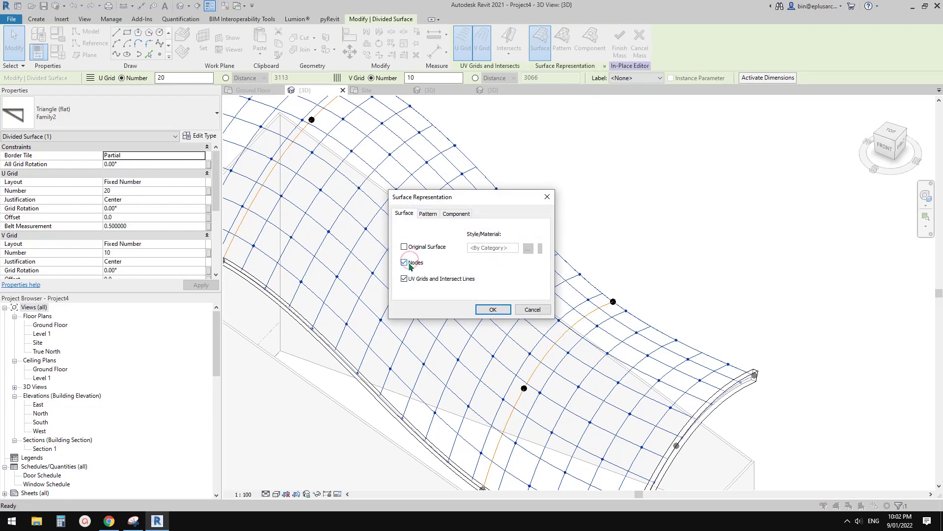
click(482, 311)
middle_drag(477, 308, 506, 322)
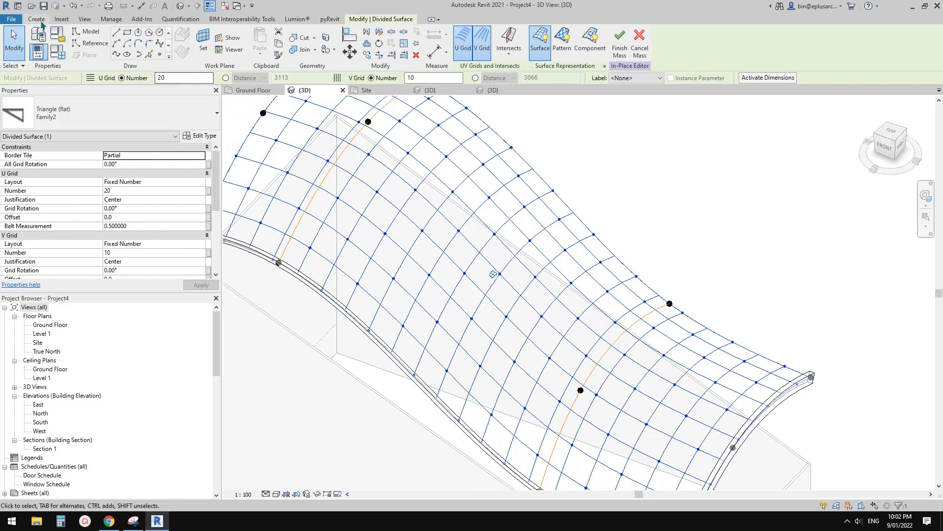
- Place one Family3 adaptive component on the roof by picking four grid nodes of the divided surface in order
click(36, 18)
click(265, 41)
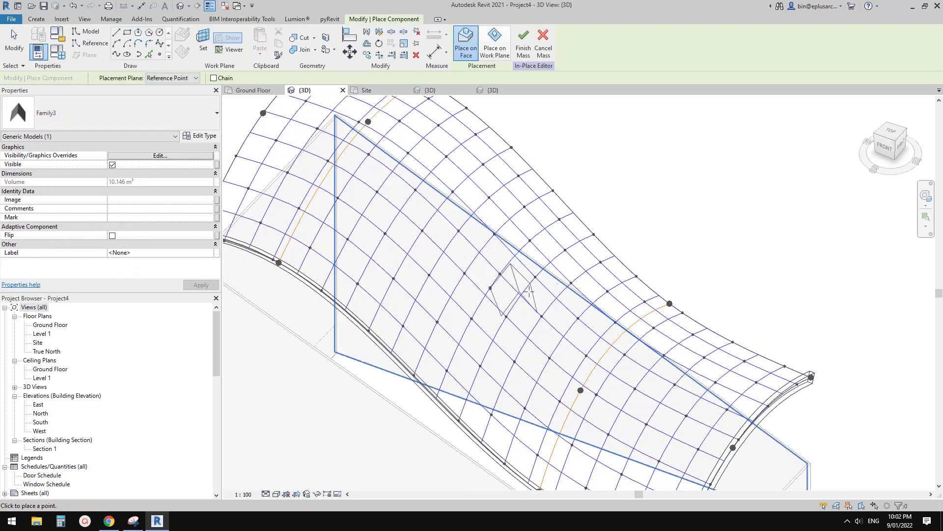
scroll(529, 292, up, 4)
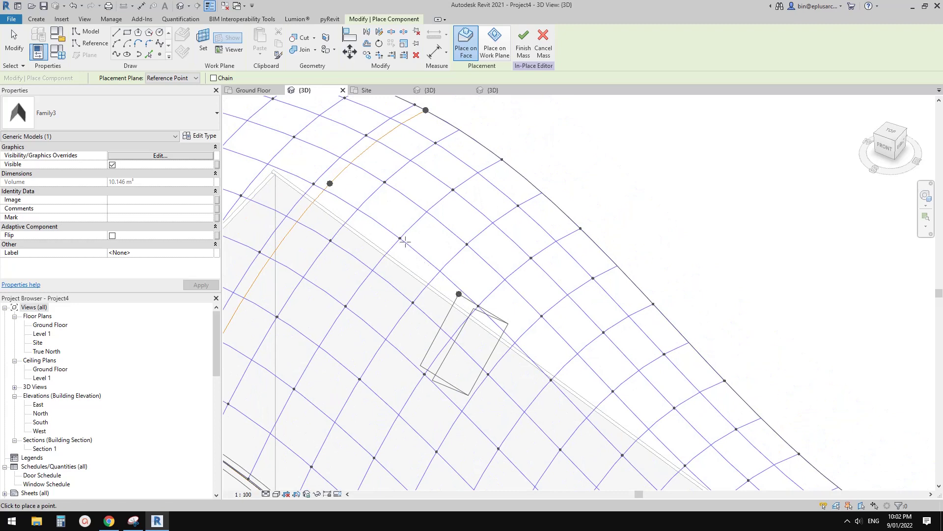
click(400, 238)
click(467, 243)
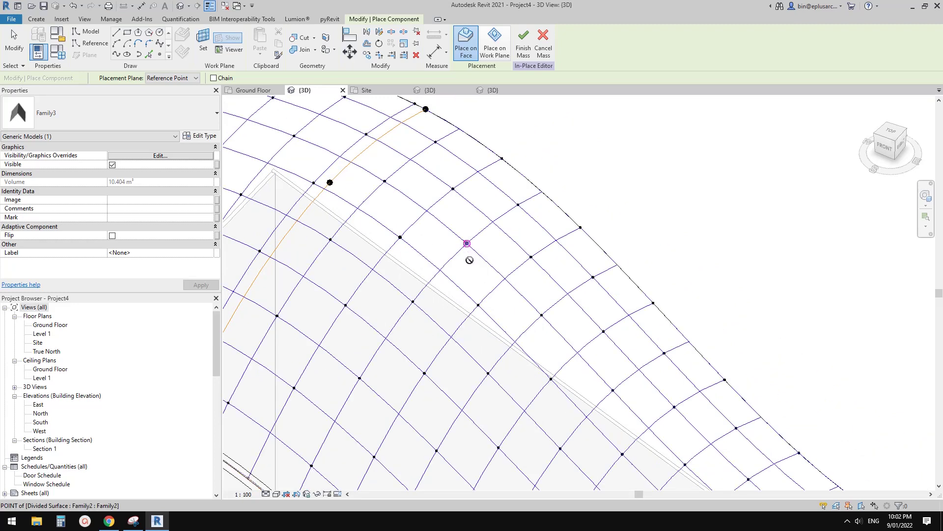
key(Escape)
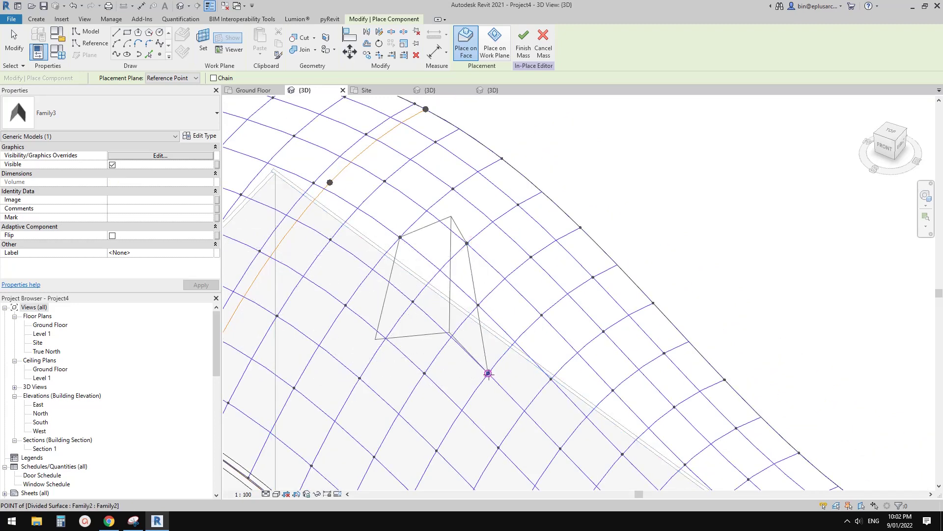
click(466, 243)
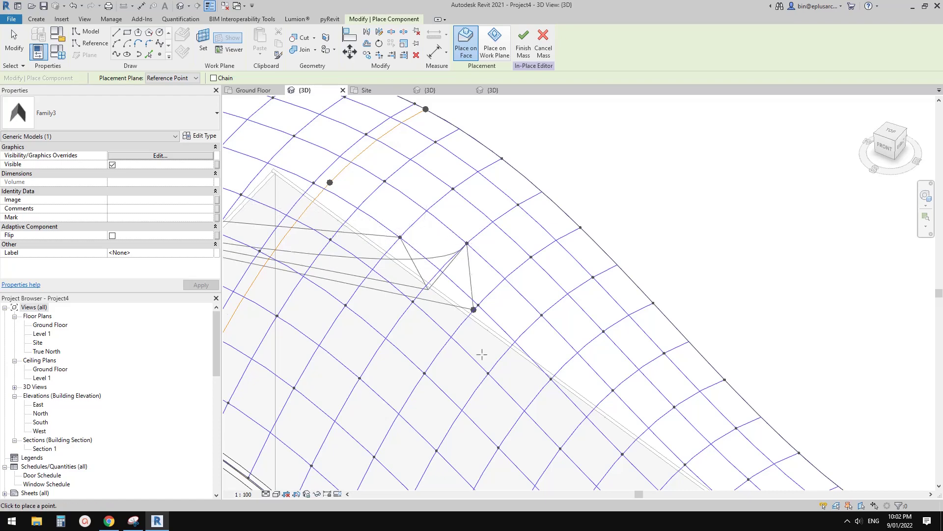
click(488, 373)
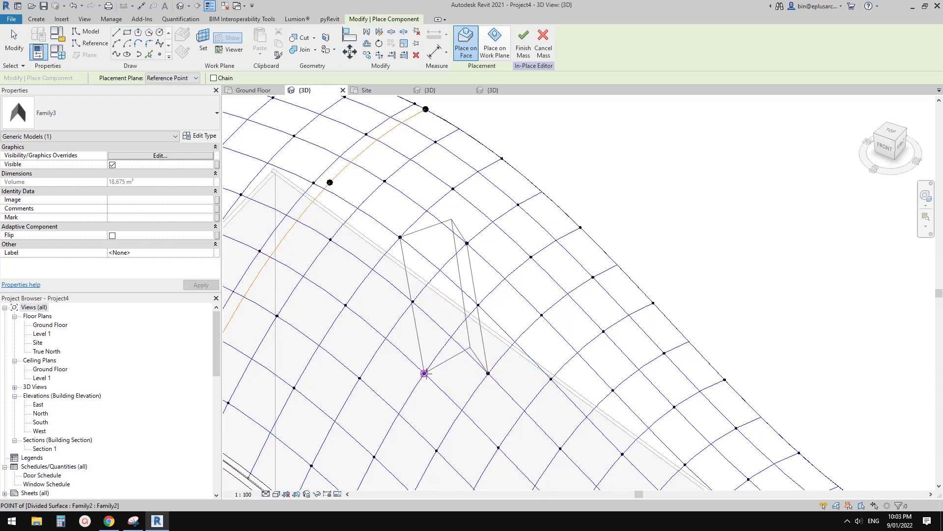
click(424, 373)
- Compare the placed panel with the folded form in the Family3 view, end the placement, and return to the project's 3D view
shift+middle_drag(563, 334, 432, 316)
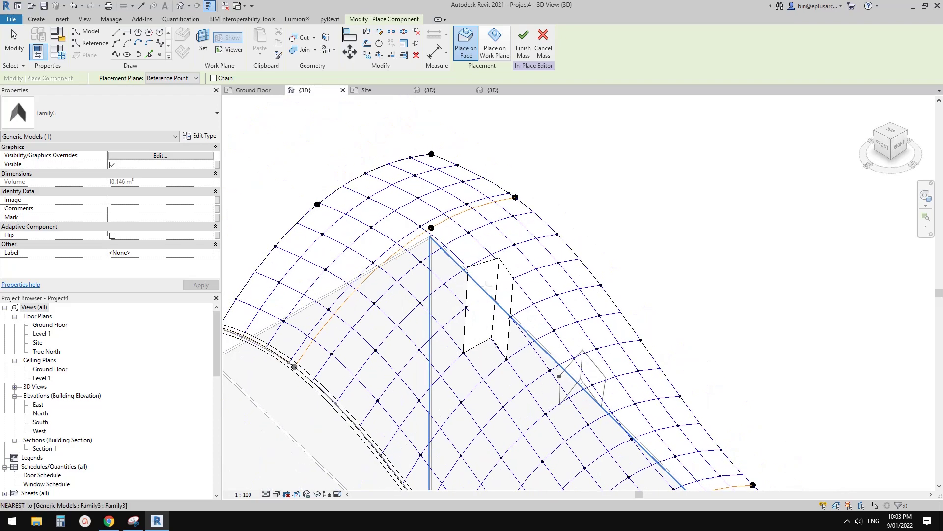
click(493, 90)
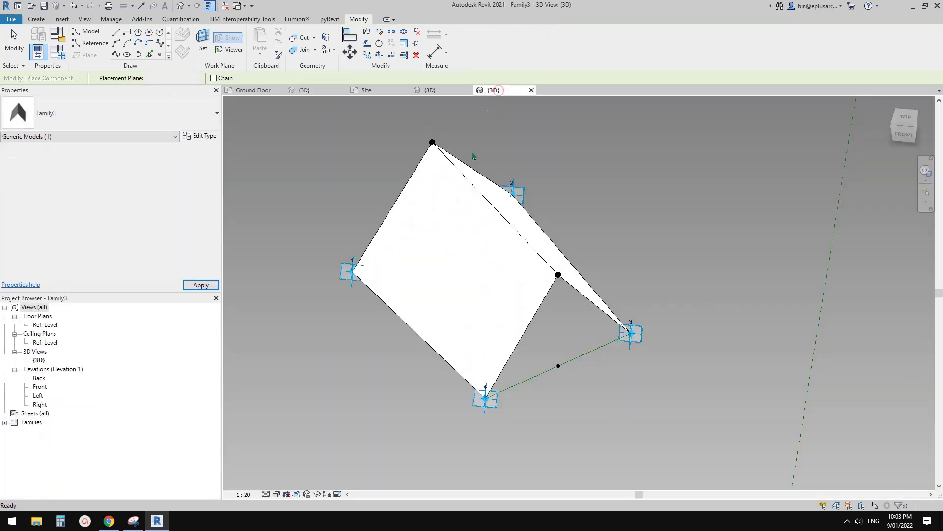
key(Escape)
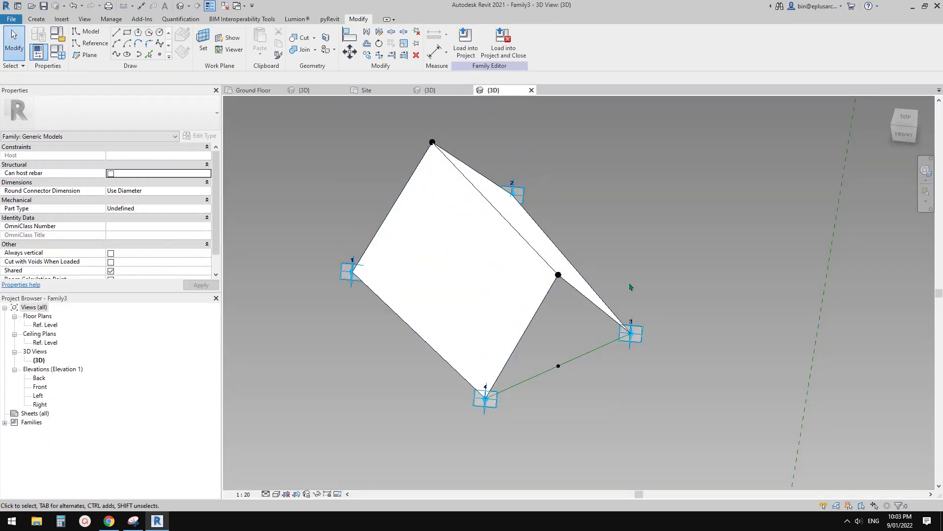
click(368, 91)
click(332, 92)
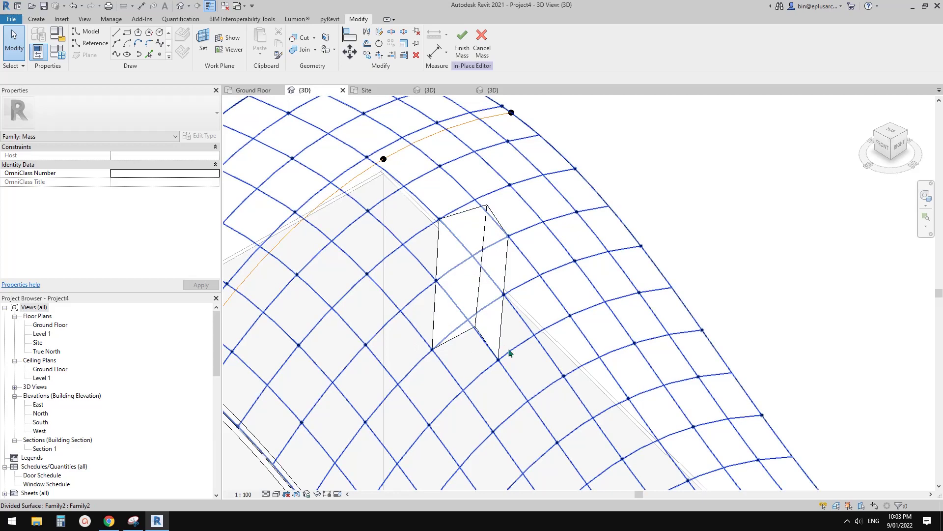
- Place a second, shorter Family3 adaptive panel on the roof by picking four closely spaced divided surface nodes in order
scroll(457, 155, up, 1)
click(37, 19)
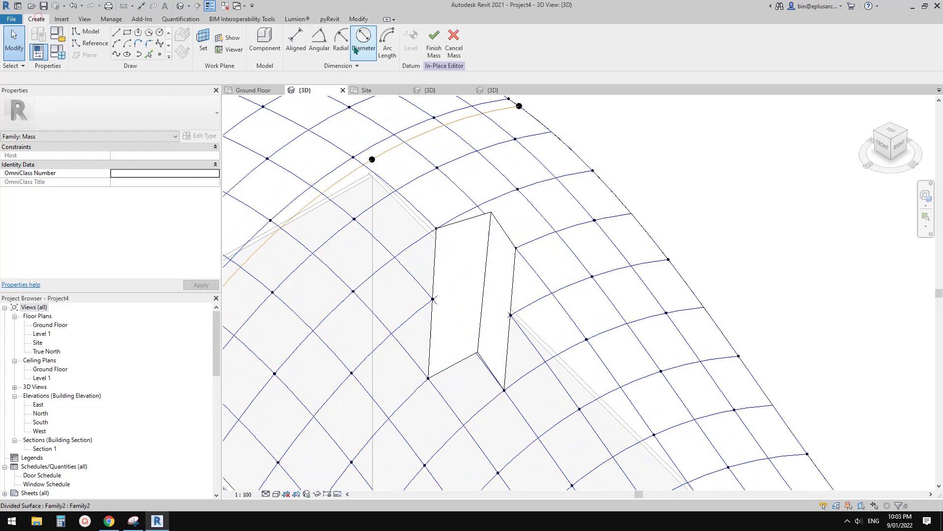
click(259, 44)
middle_drag(540, 270, 396, 245)
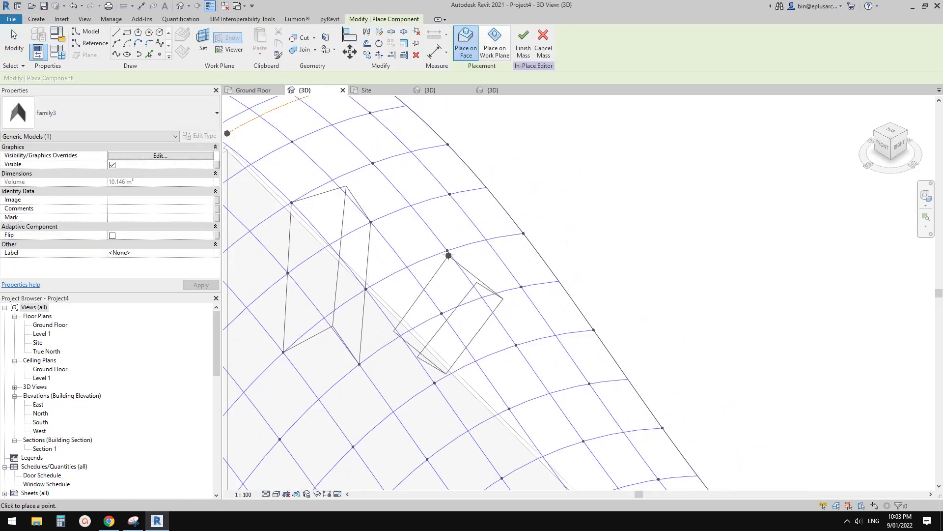
click(448, 252)
click(448, 251)
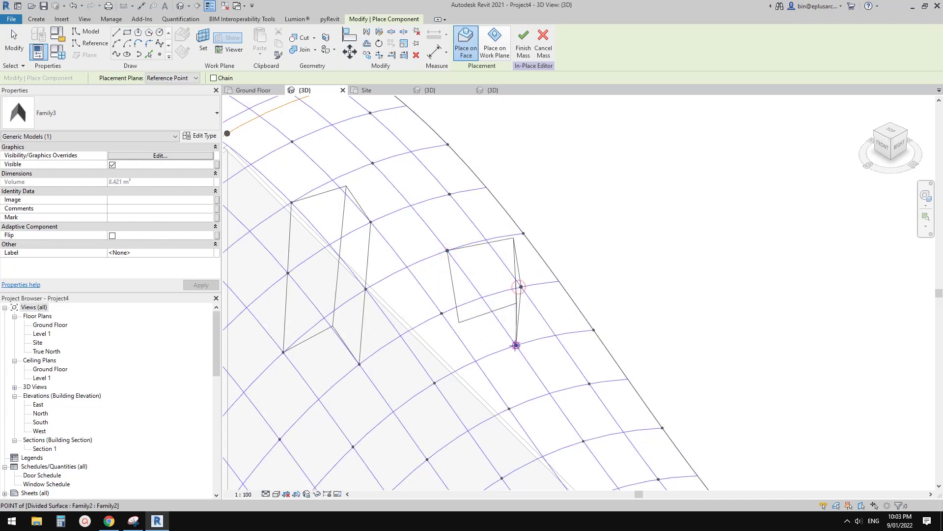
click(515, 345)
click(442, 313)
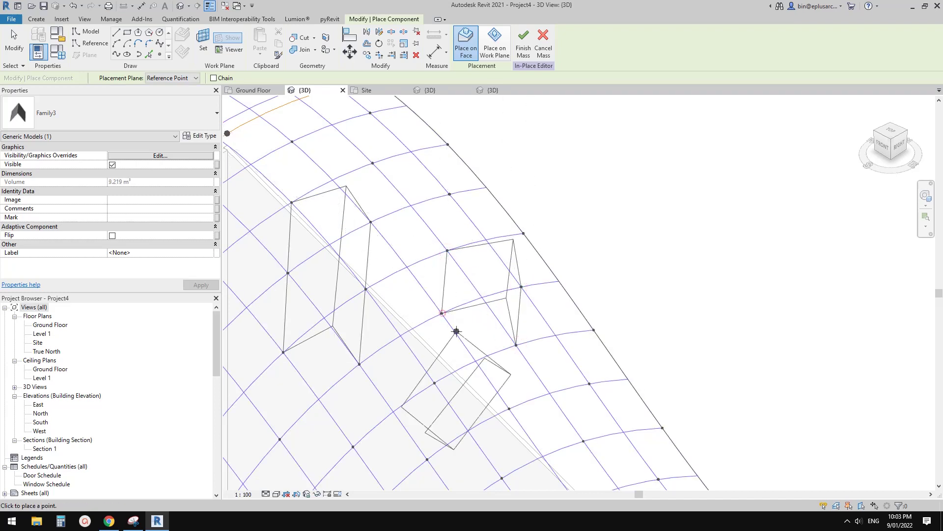
- Place a third, longer Family3 panel between the first two by picking four nodes across several grid rows, and end the placement
middle_drag(430, 228, 532, 312)
click(475, 247)
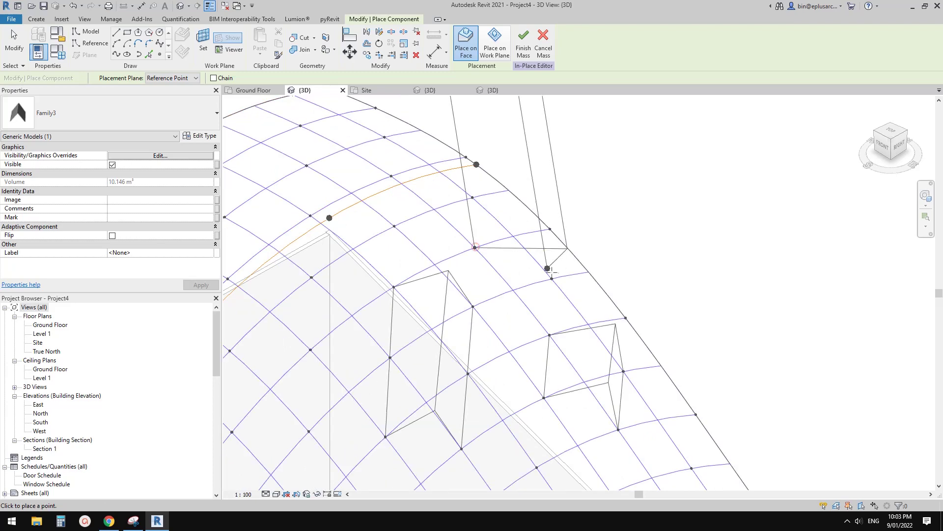
click(552, 278)
scroll(531, 360, down, 3)
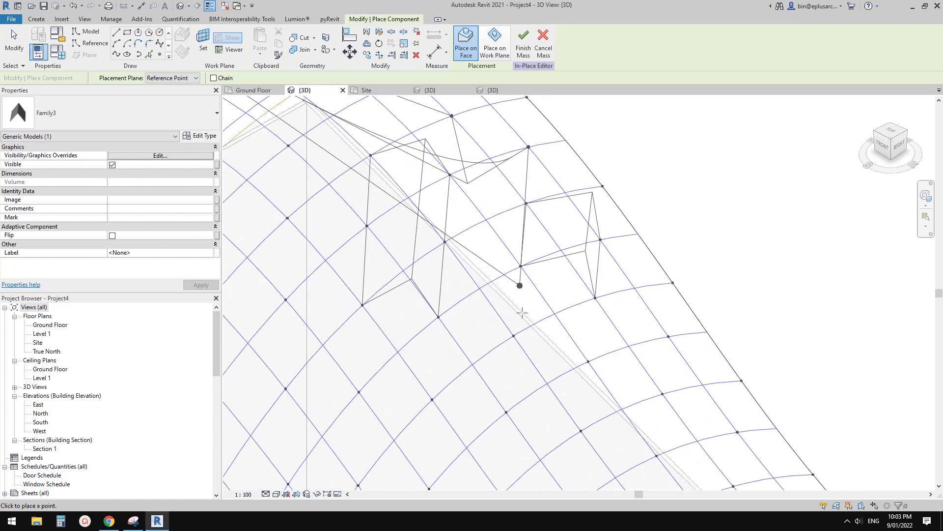
scroll(509, 413, up, 6)
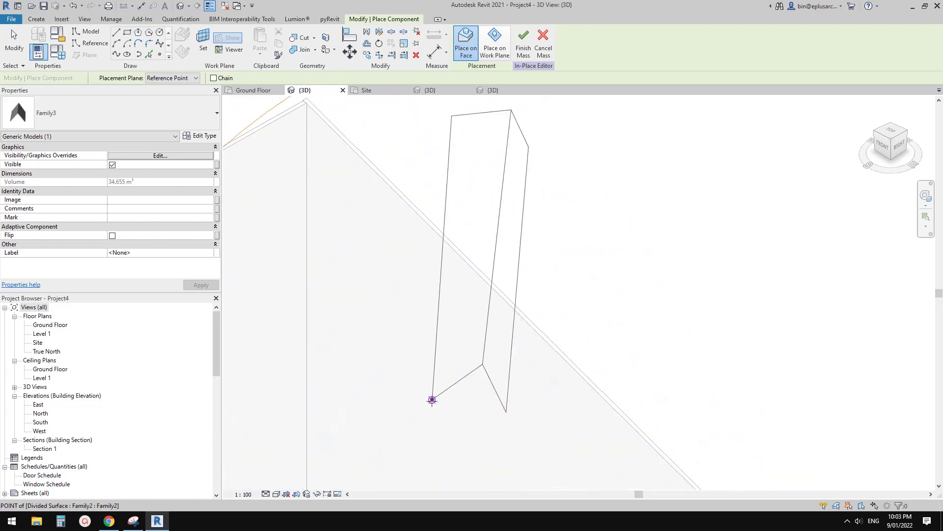
key(Escape)
scroll(521, 372, down, 4)
- Compare the three placed panels with the reference roof images in the Gmail message and return to Revit
shift+middle_drag(522, 373, 299, 471)
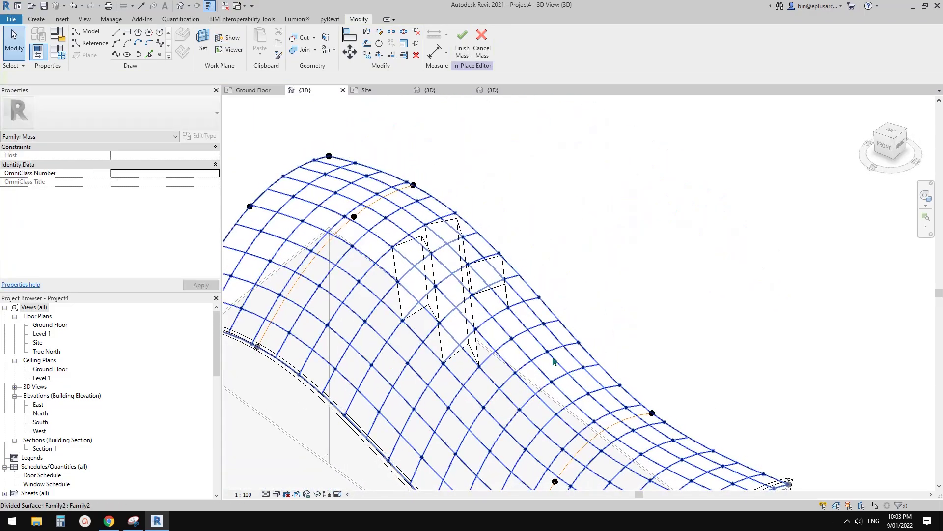
scroll(299, 472, down, 2)
click(109, 520)
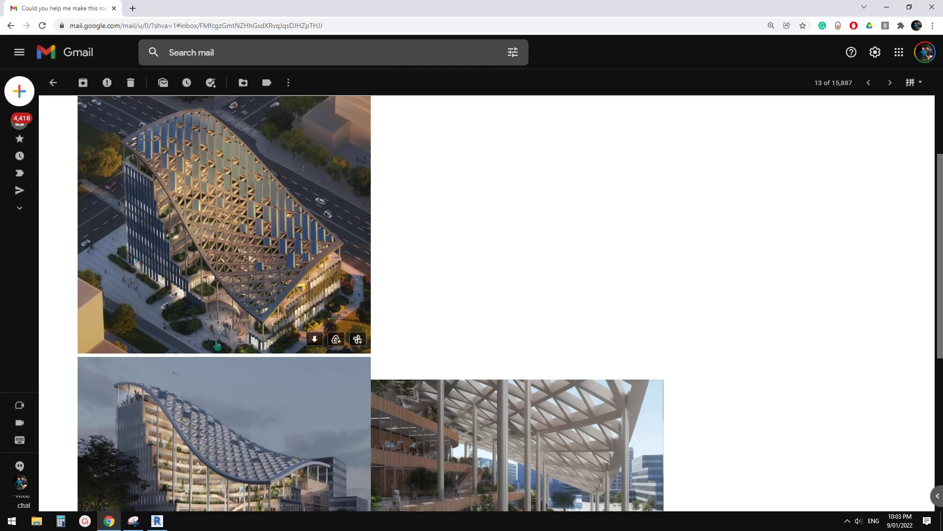
click(157, 521)
- Repeat each of the three placed Family3 panels across the roof's divided surface
shift+middle_drag(432, 320, 388, 260)
click(384, 263)
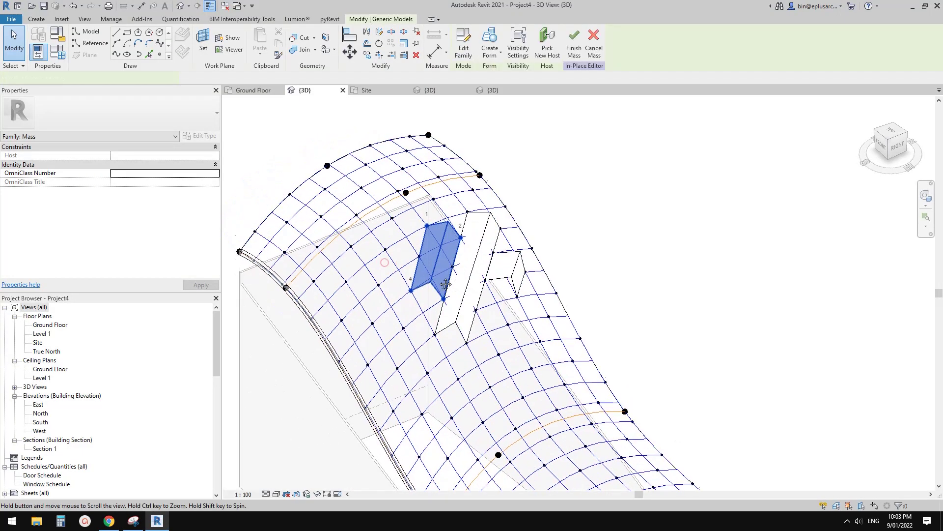
click(402, 48)
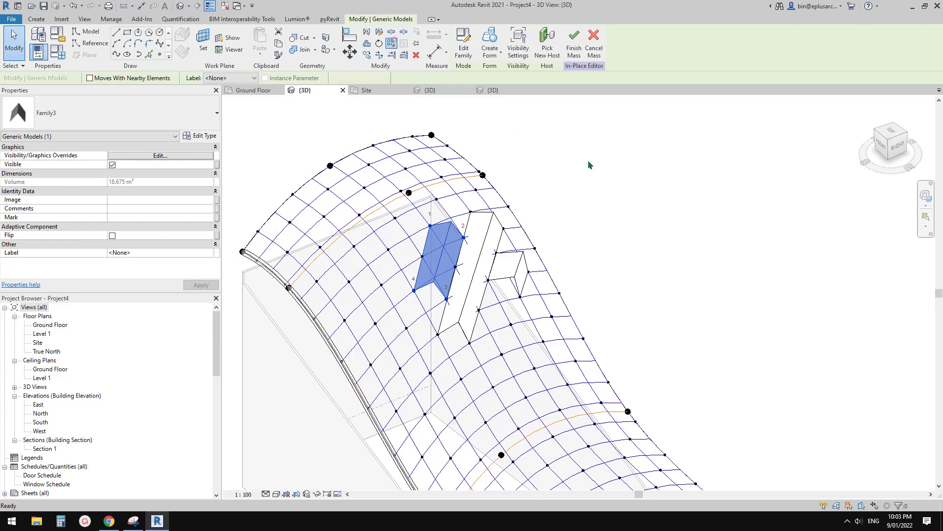
shift+middle_drag(560, 313, 440, 293)
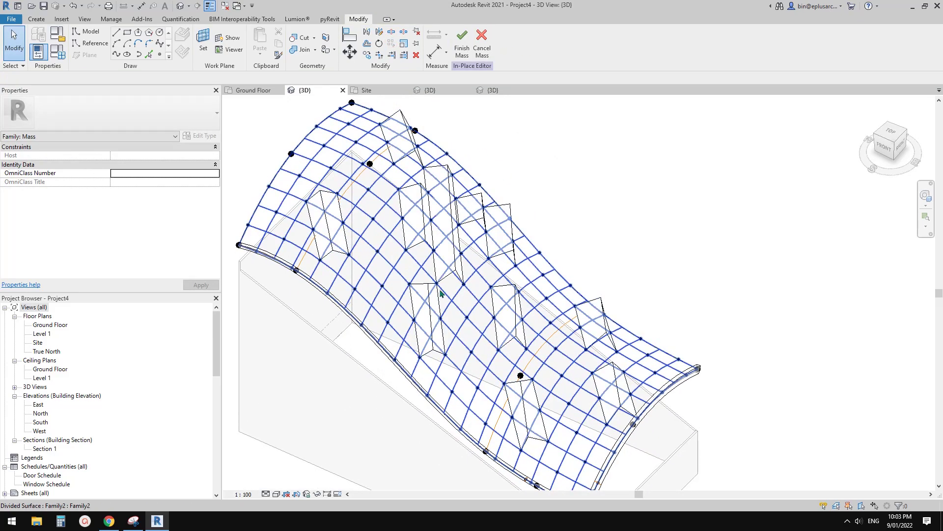
shift+middle_drag(432, 196, 447, 235)
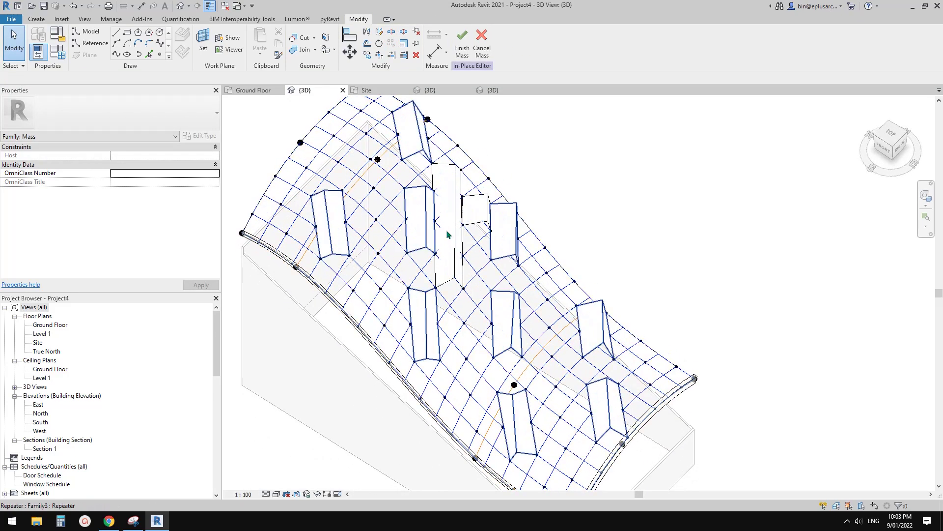
click(485, 218)
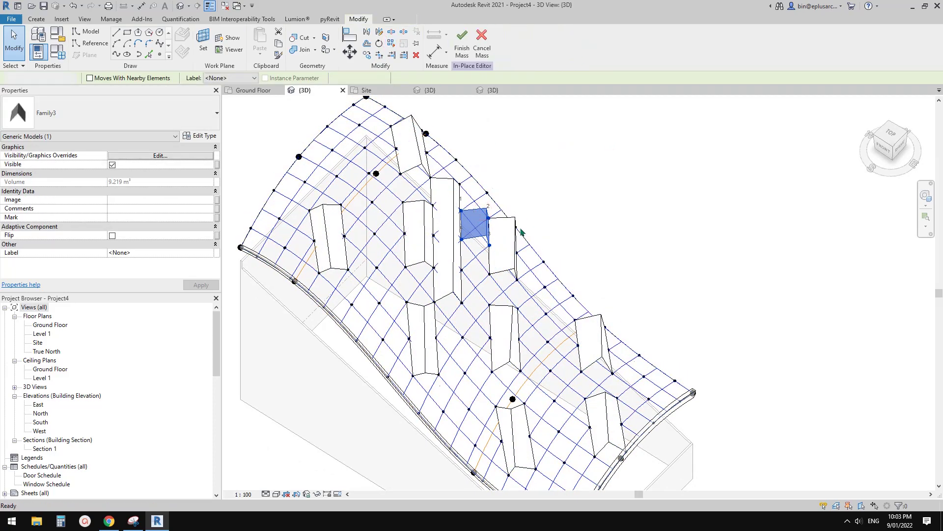
scroll(509, 264, down, 1)
shift+middle_drag(575, 236, 442, 305)
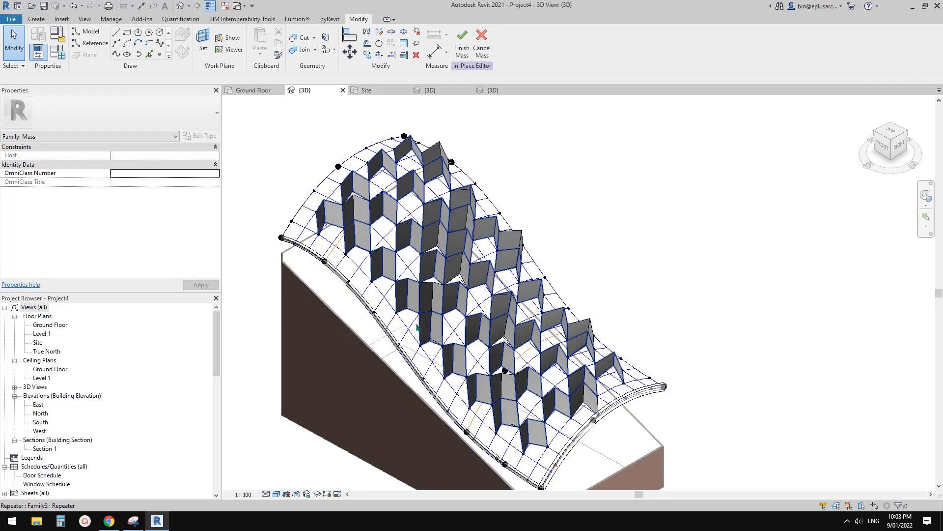
- Hide the UV grid surface display of the roof's divided surface and show its triangular frame components again
click(414, 191)
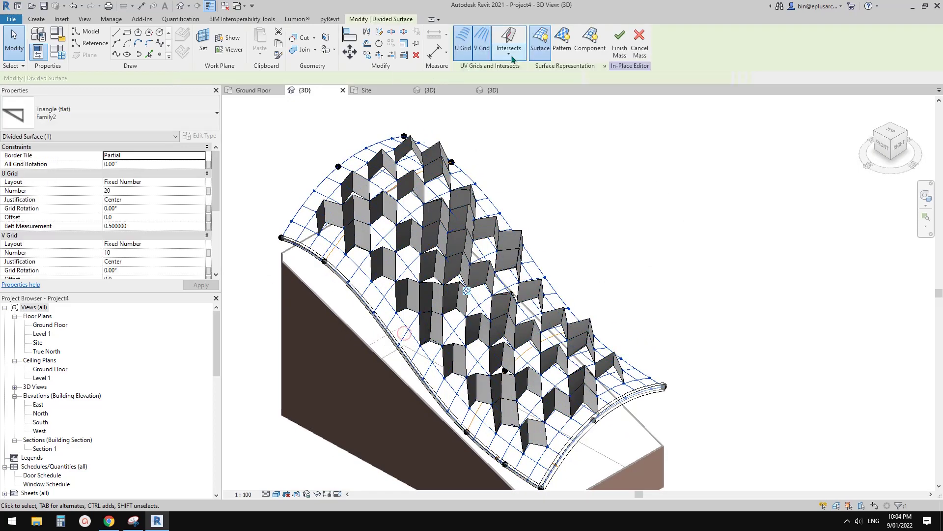
click(541, 43)
click(592, 42)
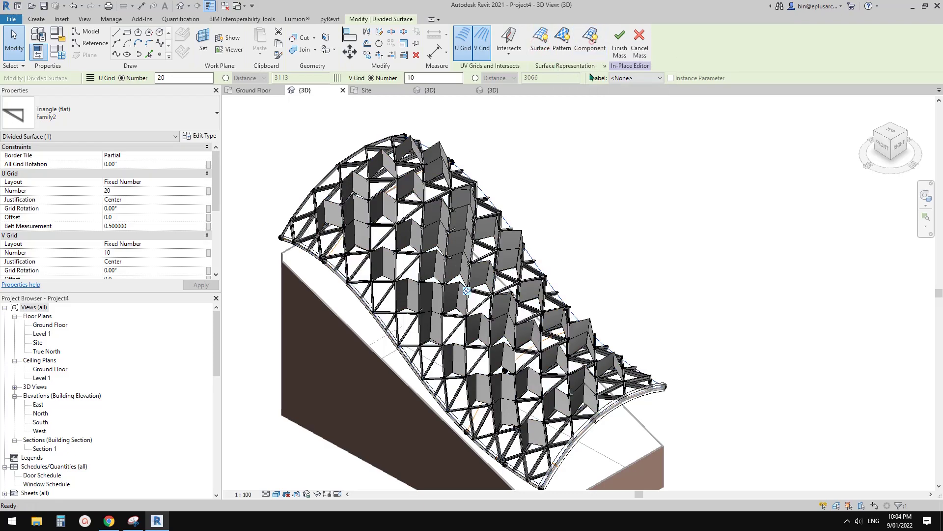
middle_drag(622, 305, 631, 185)
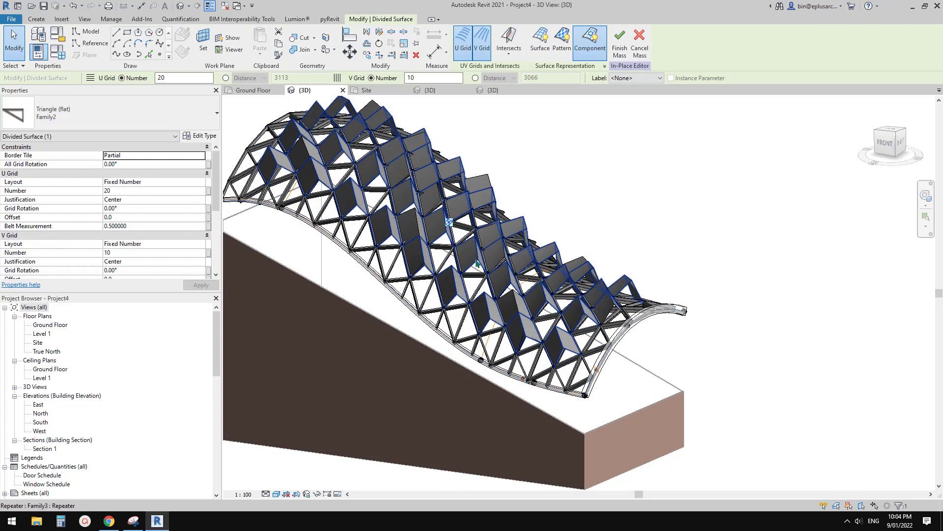
- Select a single repeated Family3 panel on the roof and open its family for editing
click(477, 261)
middle_drag(477, 262, 484, 282)
key(Escape)
key(Tab)
click(485, 281)
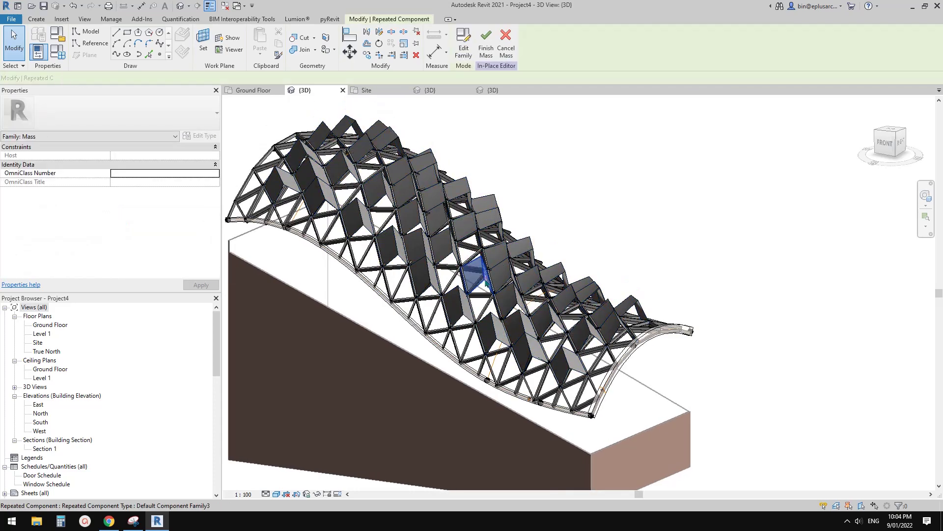
click(463, 44)
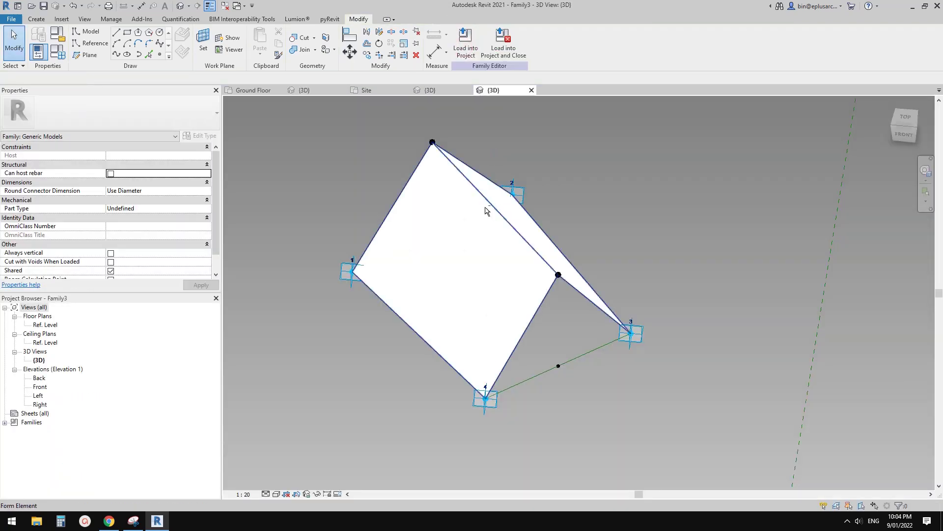
- Associate the Offset of the folded panel's two raised ridge points with a new family parameter named H
shift+middle_drag(485, 211, 432, 125)
click(465, 135)
ctrl+click(522, 268)
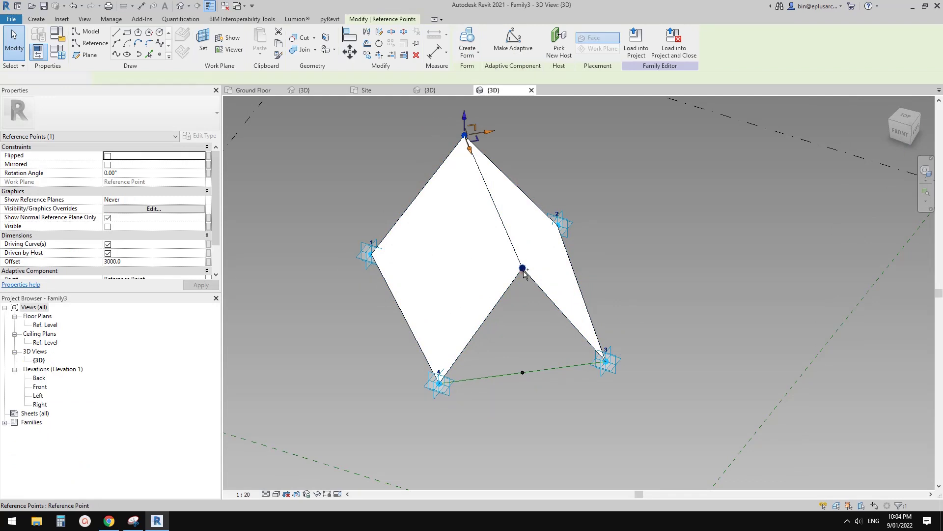
click(208, 263)
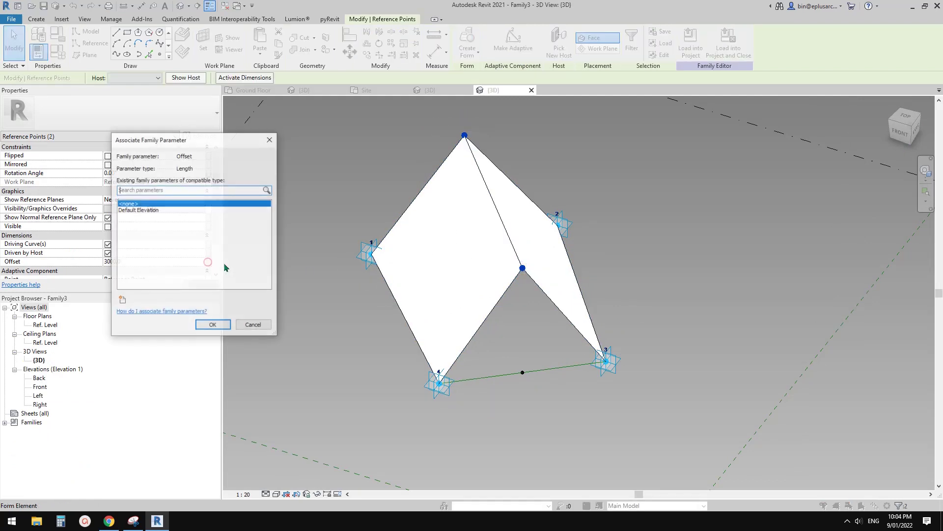
click(122, 299)
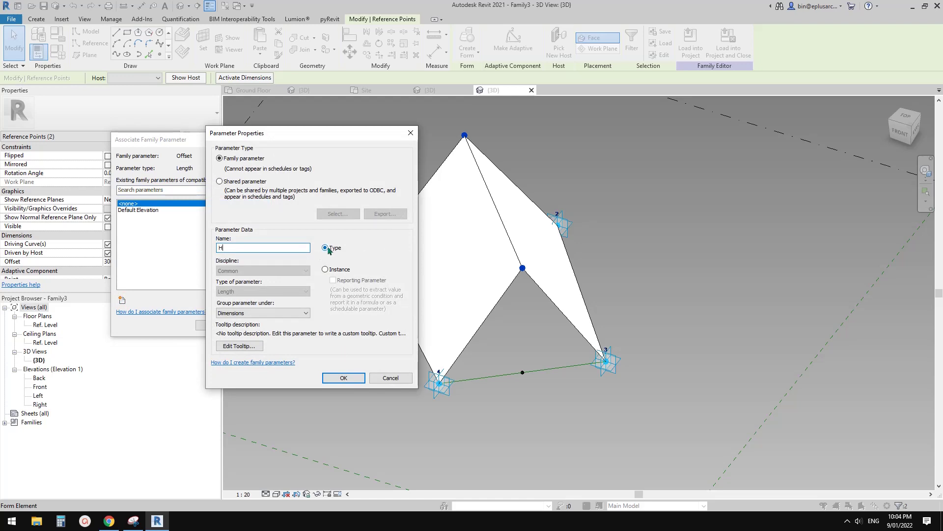
click(344, 378)
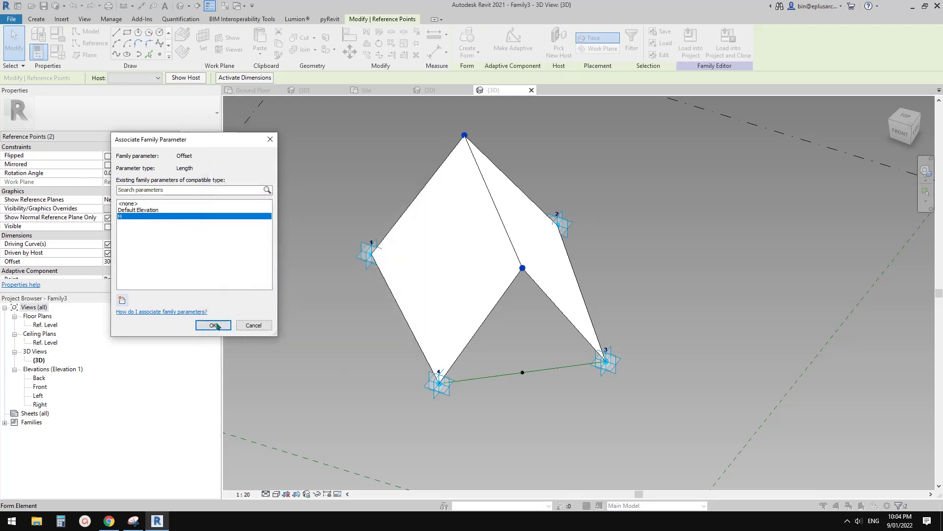
click(122, 299)
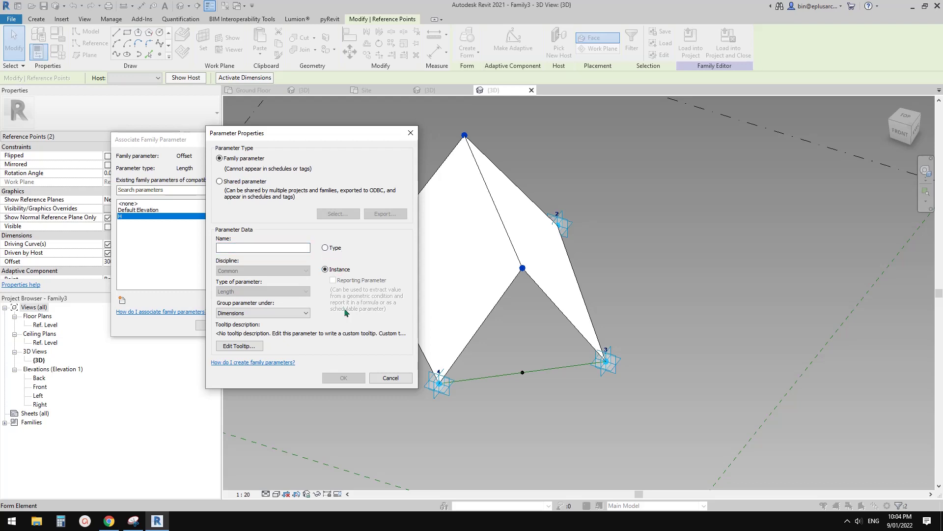
key(Escape)
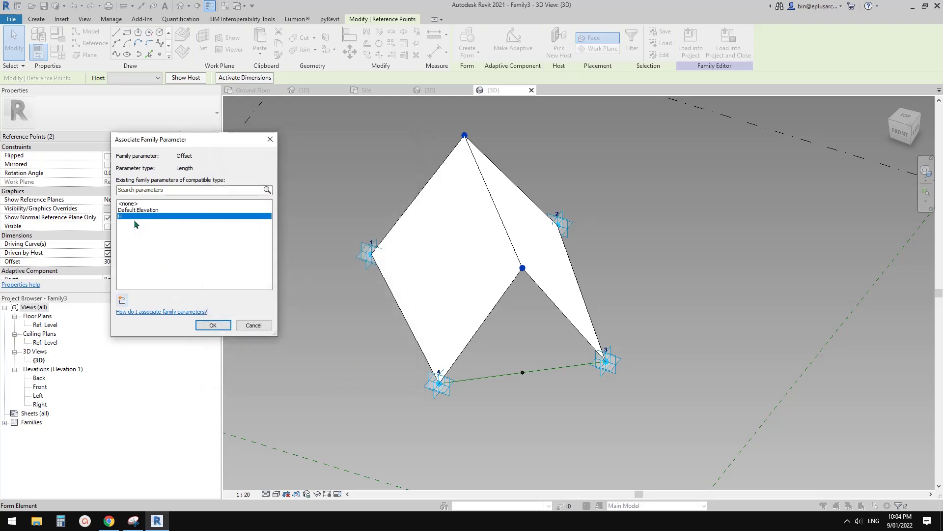
click(213, 326)
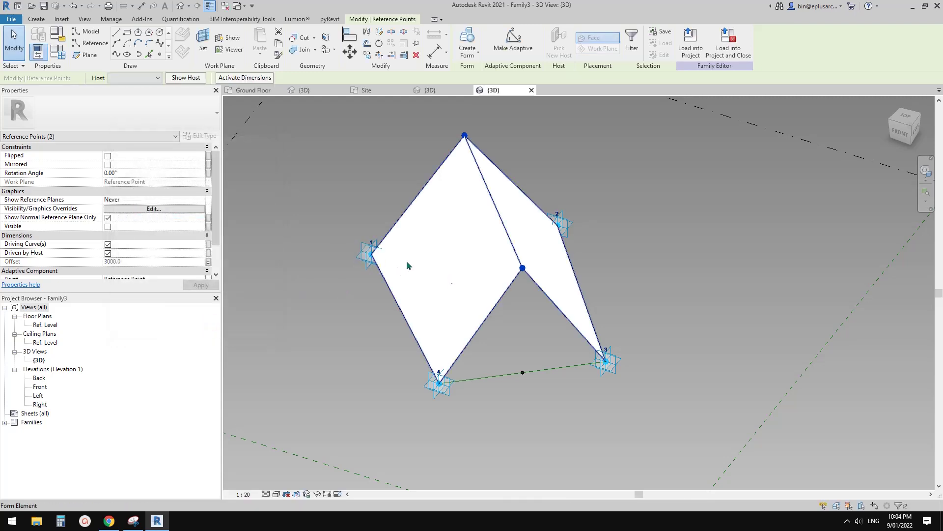
- Change the H parameter to an instance parameter in the family types
click(56, 52)
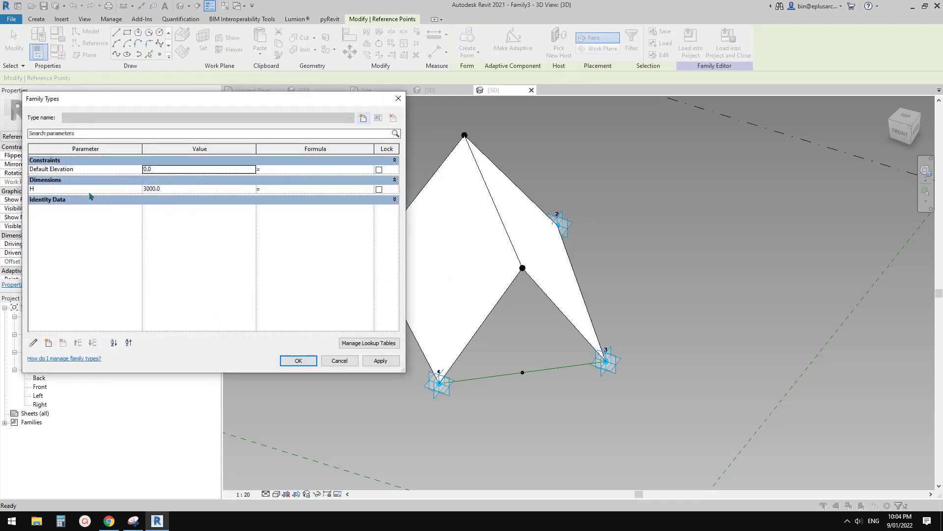
click(72, 188)
click(35, 343)
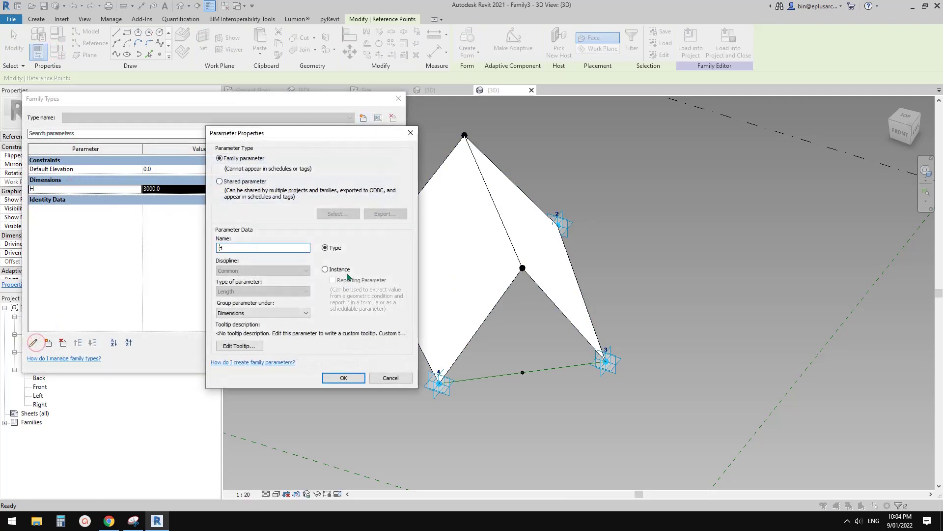
click(325, 269)
click(351, 377)
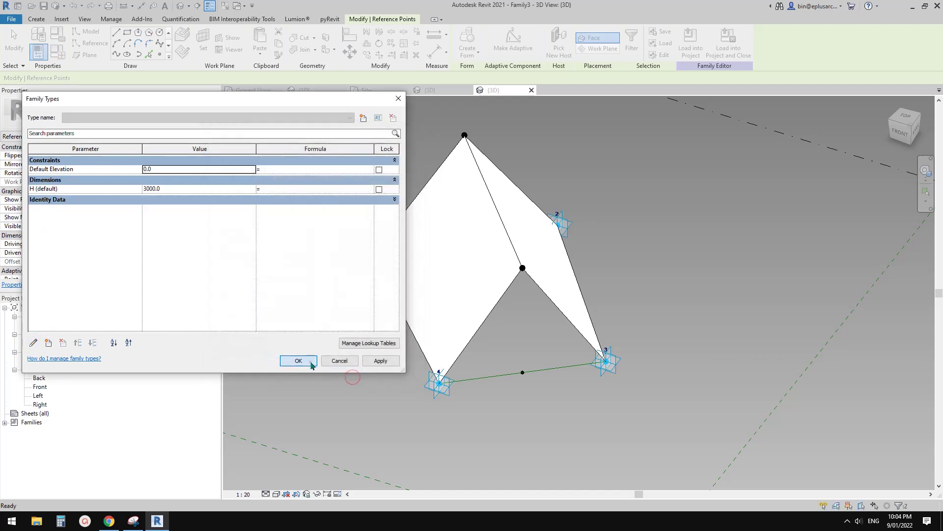
click(311, 363)
- Associate the Normalized Curve Parameter of the two base line midpoints with a new instance parameter named x
shift+middle_drag(510, 304, 474, 260)
shift+middle_drag(474, 260, 451, 297)
drag(504, 367, 505, 367)
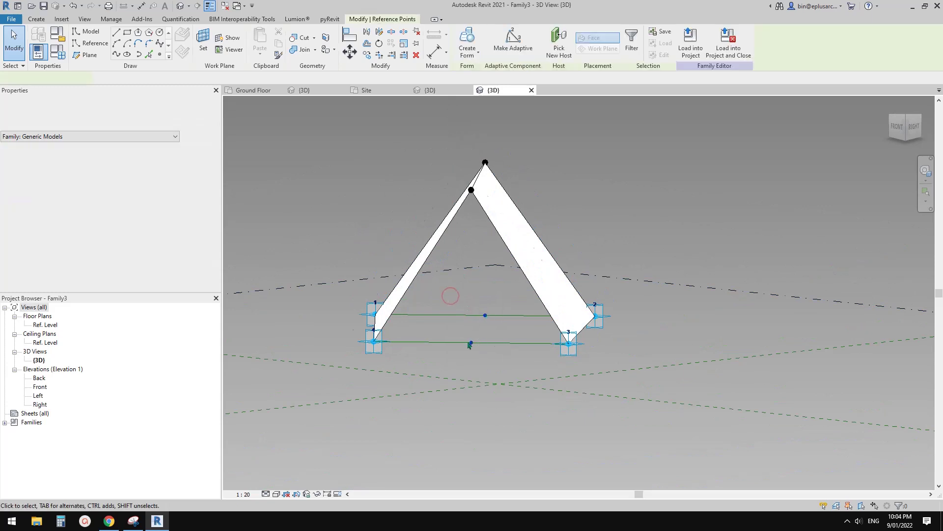
click(209, 261)
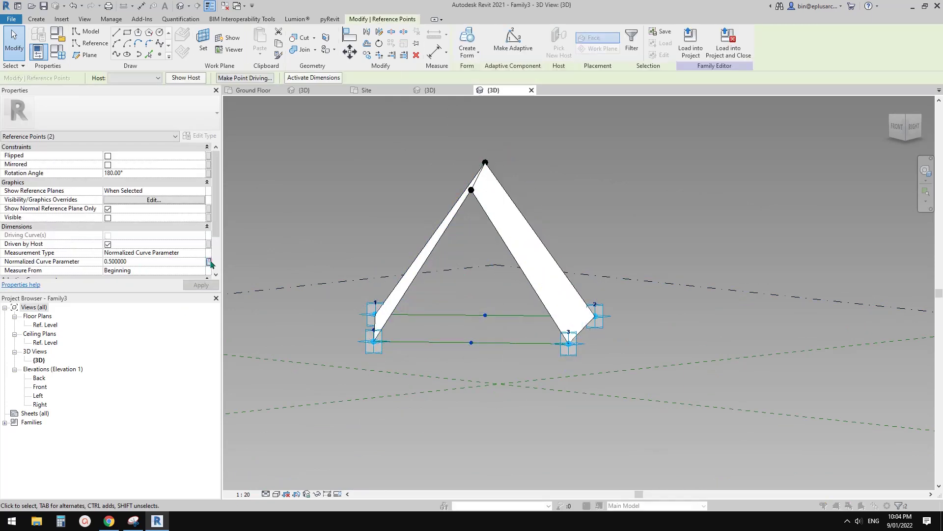
click(122, 300)
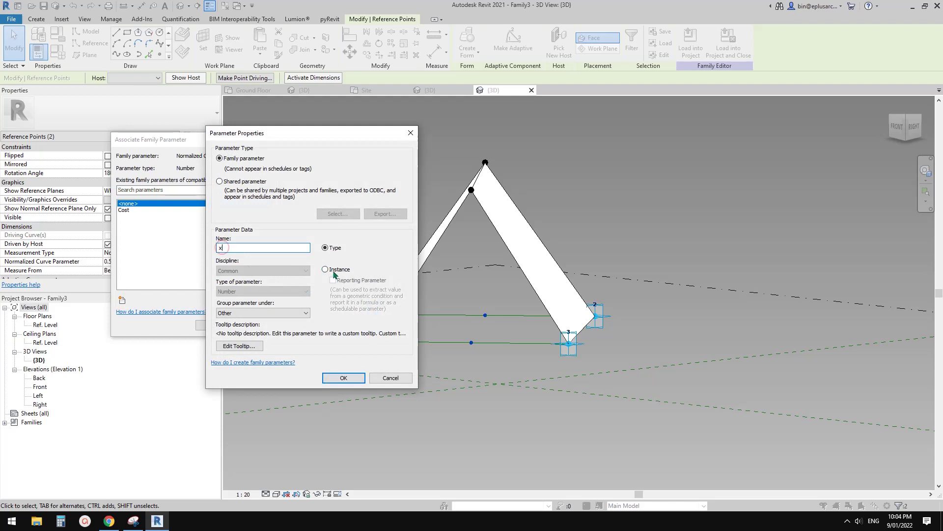
click(343, 378)
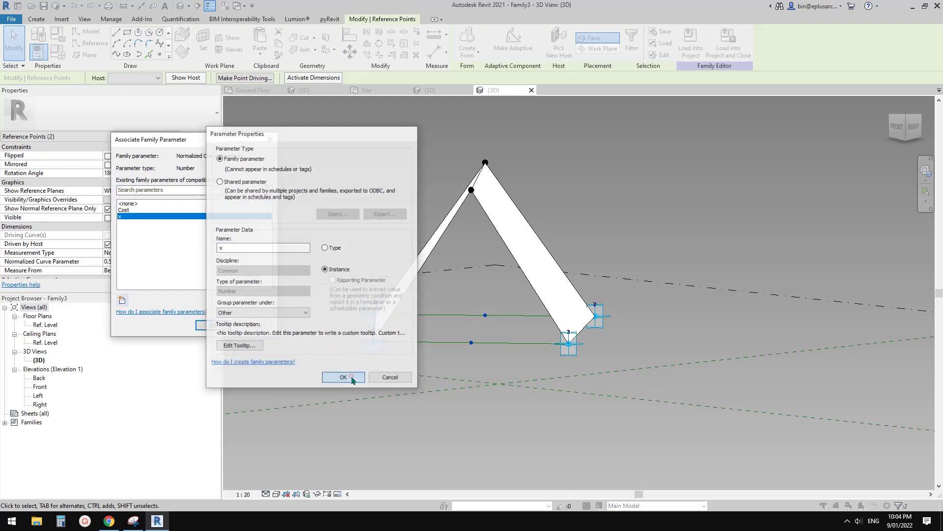
click(214, 324)
scroll(356, 213, down, 1)
shift+middle_drag(355, 213, 414, 219)
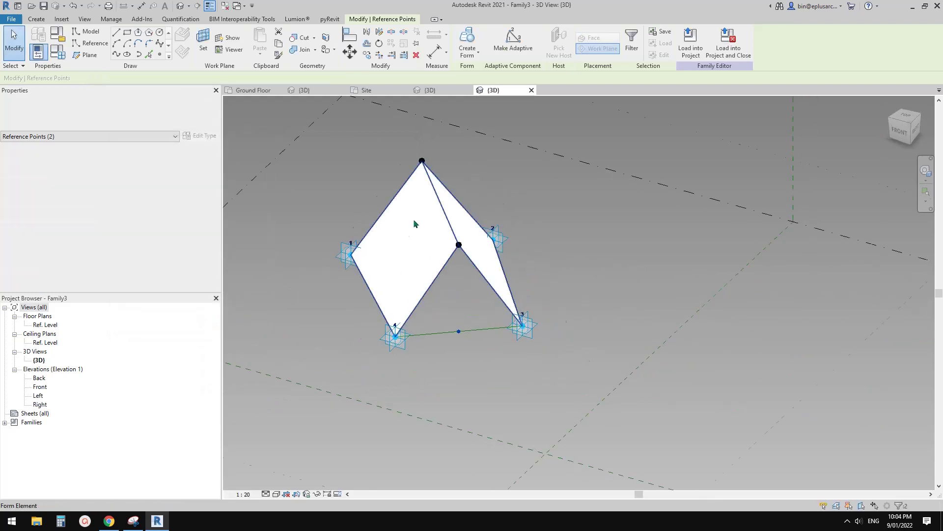
- Load the edited folded panel family into Project4
scroll(414, 219, up, 2)
click(690, 43)
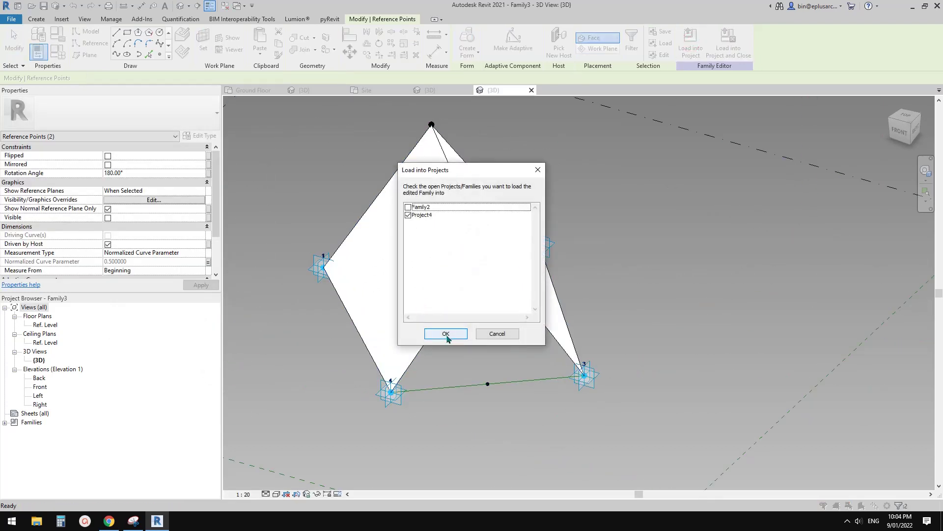
click(446, 339)
click(457, 232)
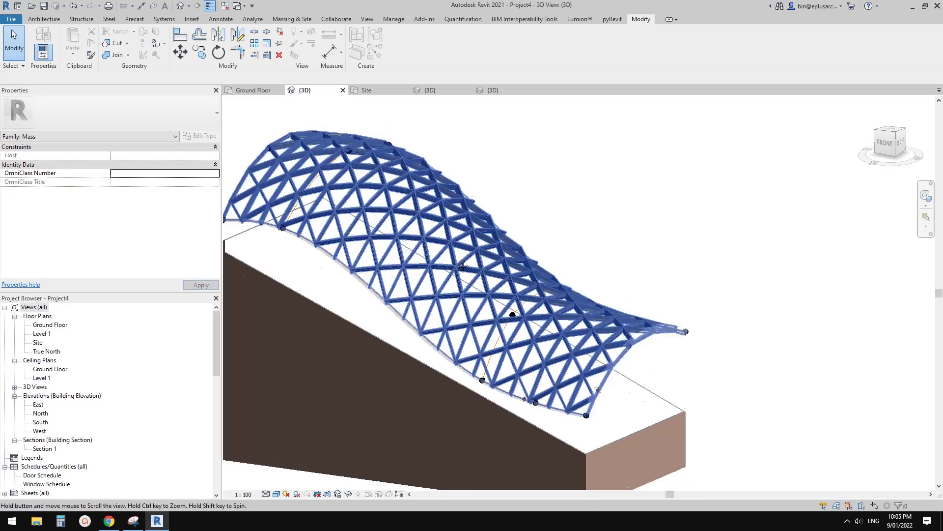
- Select the roof's divided surface and open the roof mass for in-place editing with the folded panels shown
shift+middle_drag(478, 267, 574, 282)
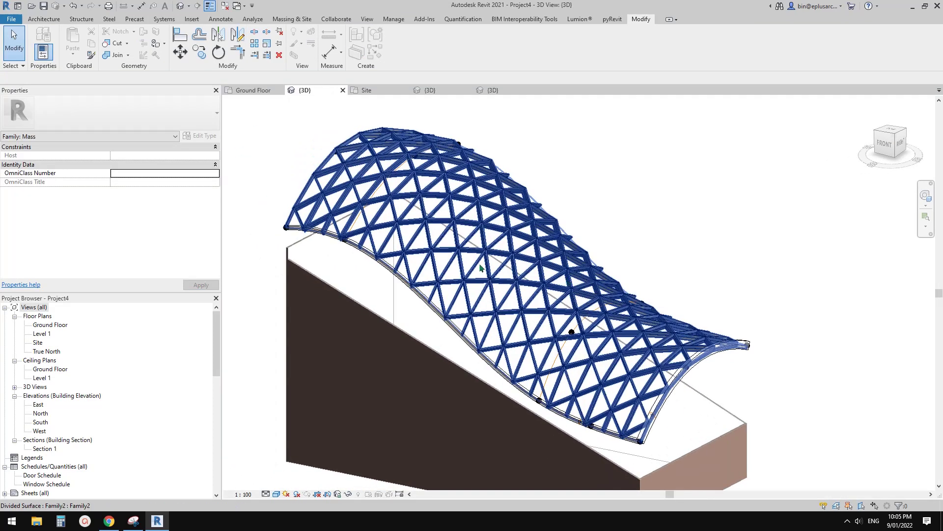
scroll(481, 246, up, 1)
middle_drag(511, 265, 479, 282)
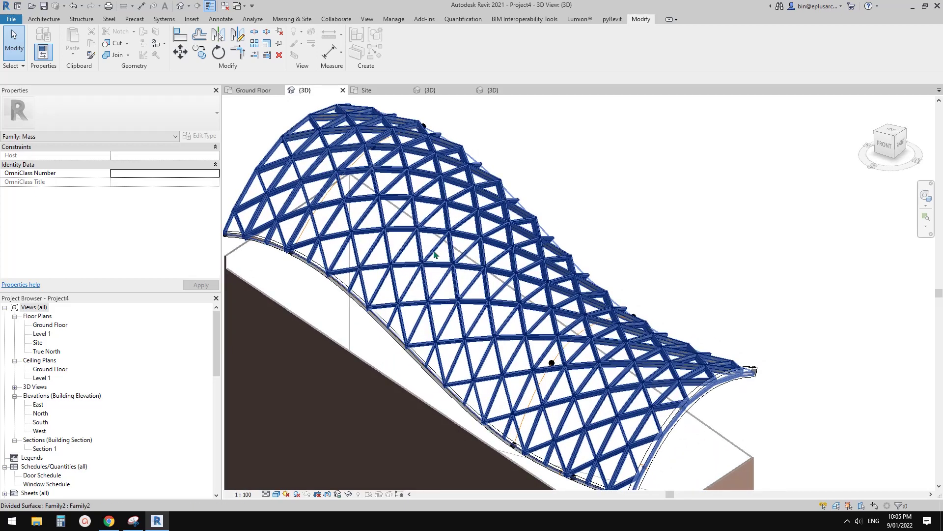
middle_drag(461, 250, 453, 259)
click(459, 242)
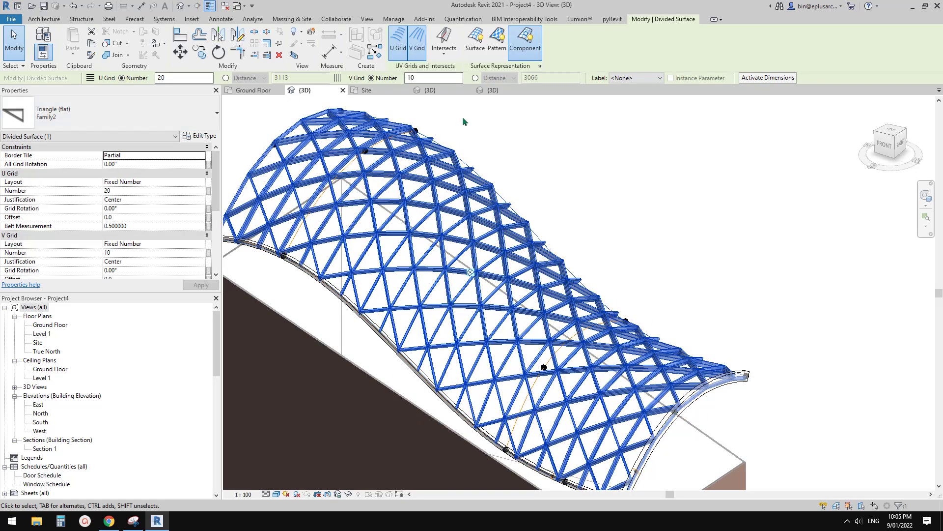
middle_drag(399, 136, 421, 139)
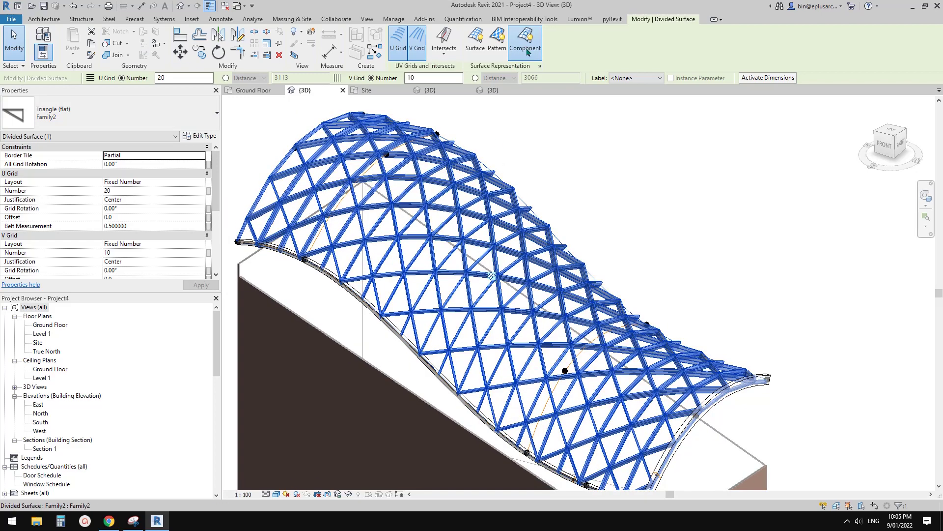
click(526, 49)
click(527, 51)
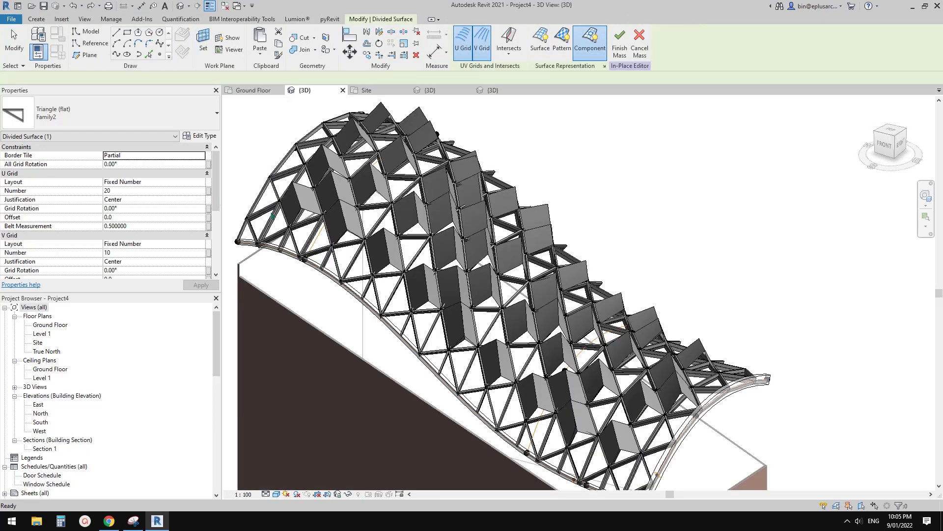
key(Escape)
- Select one repeated component of the Family3 panel repeater and set its height parameter H to 1000
shift+middle_drag(517, 238, 621, 238)
shift+middle_drag(492, 207, 426, 270)
key(Tab)
click(444, 237)
click(403, 229)
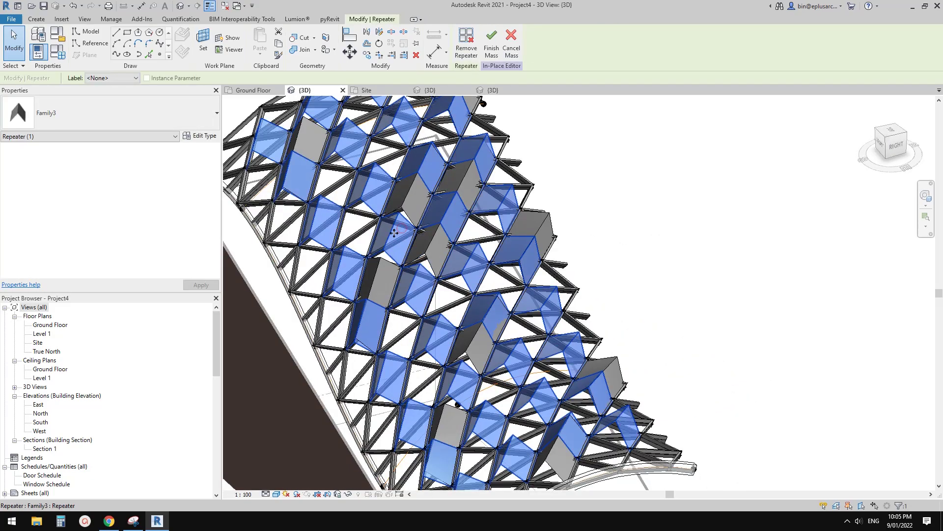
middle_drag(403, 230, 465, 255)
scroll(464, 256, down, 2)
middle_drag(464, 255, 521, 284)
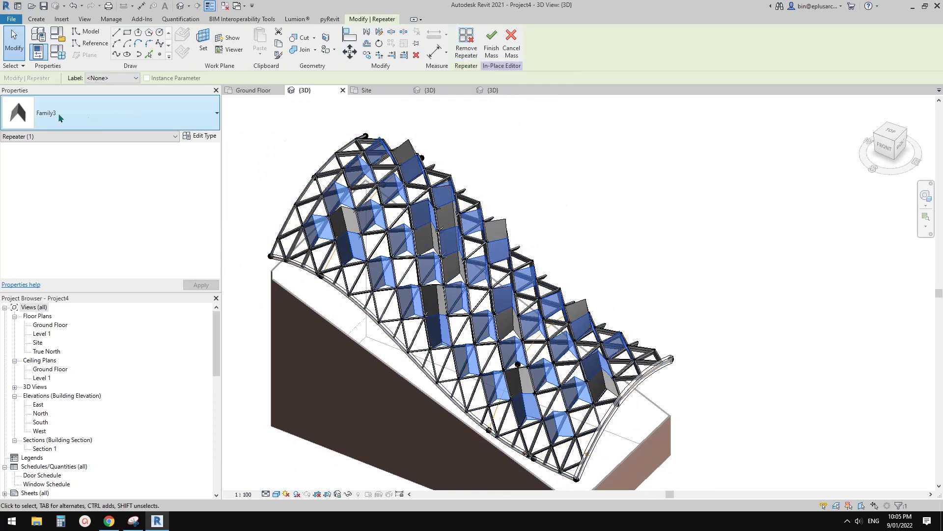
scroll(379, 183, up, 2)
key(Tab)
click(417, 229)
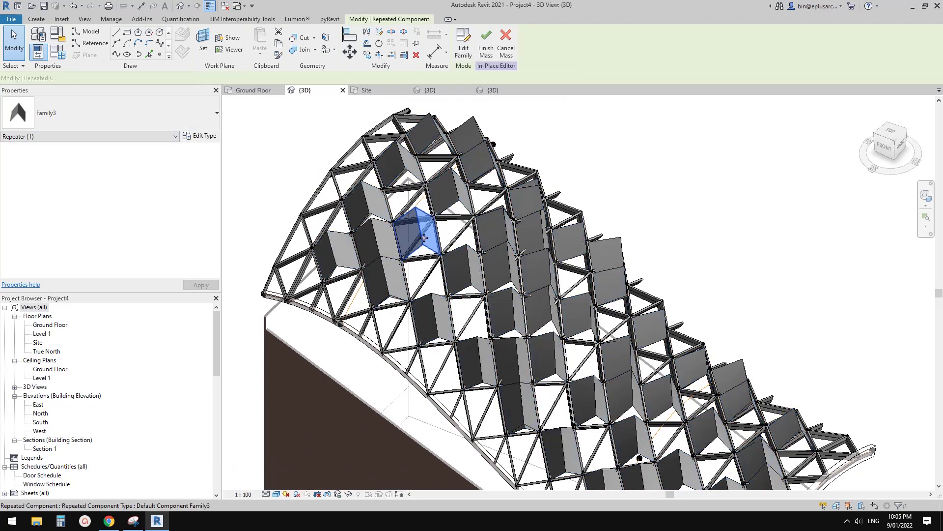
middle_drag(443, 247, 379, 178)
click(142, 155)
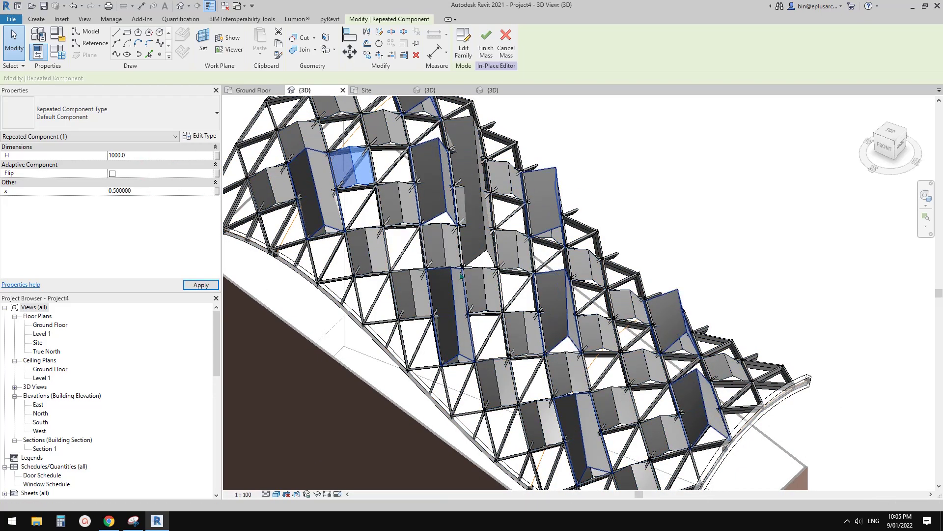
- Select the repeater of the low Family3 panels and remove it so the panels become individual components
shift+middle_drag(464, 196, 465, 113)
shift+middle_drag(387, 198, 414, 249)
key(Escape)
click(414, 249)
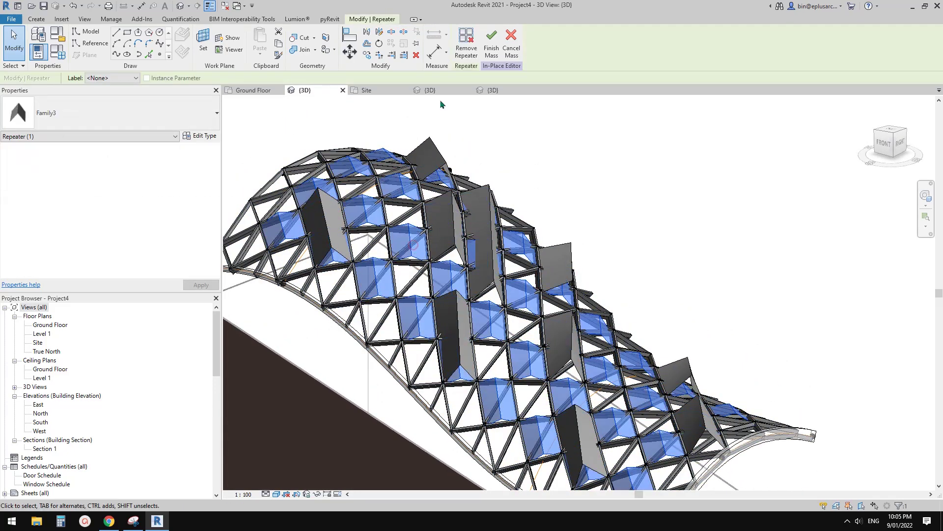
click(467, 51)
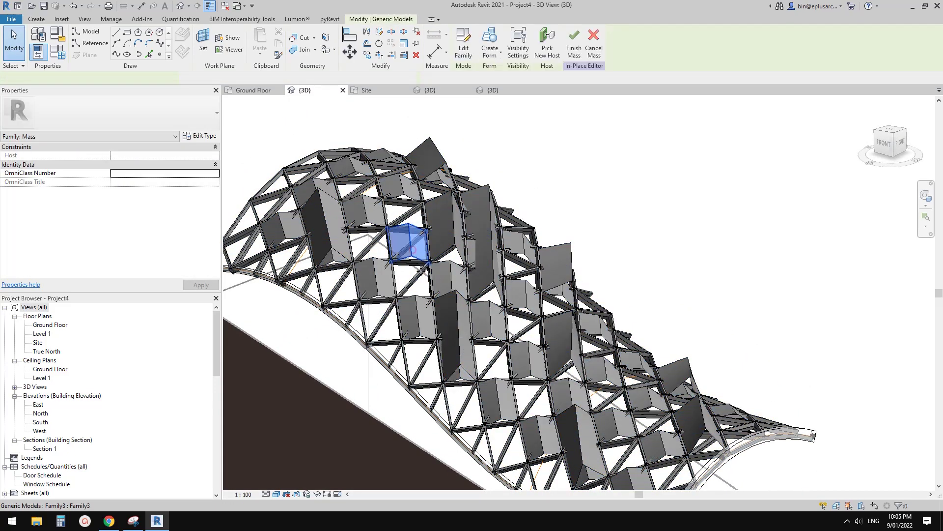
- Select four scattered individual folded panels on the roof and set their height parameter H to 2000
click(371, 294)
shift+middle_drag(420, 325, 443, 325)
ctrl+click(500, 322)
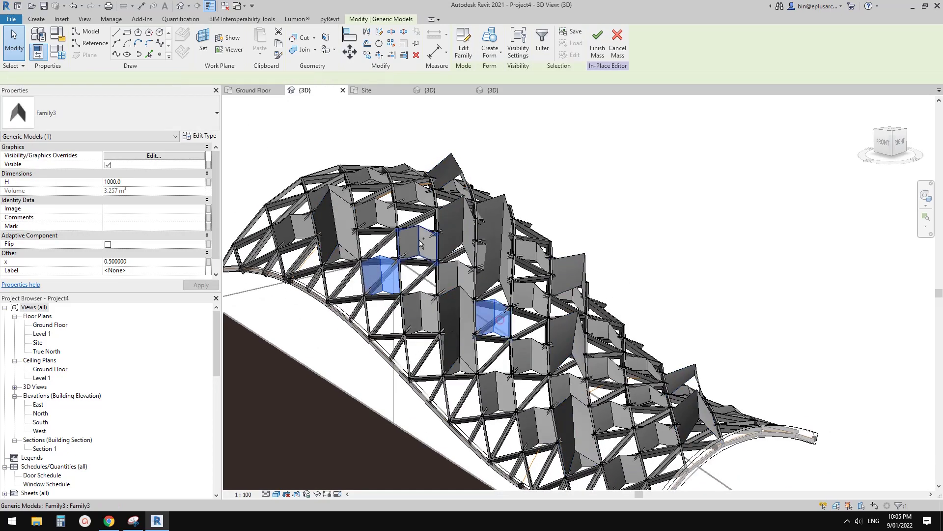
ctrl+click(419, 239)
ctrl+click(295, 224)
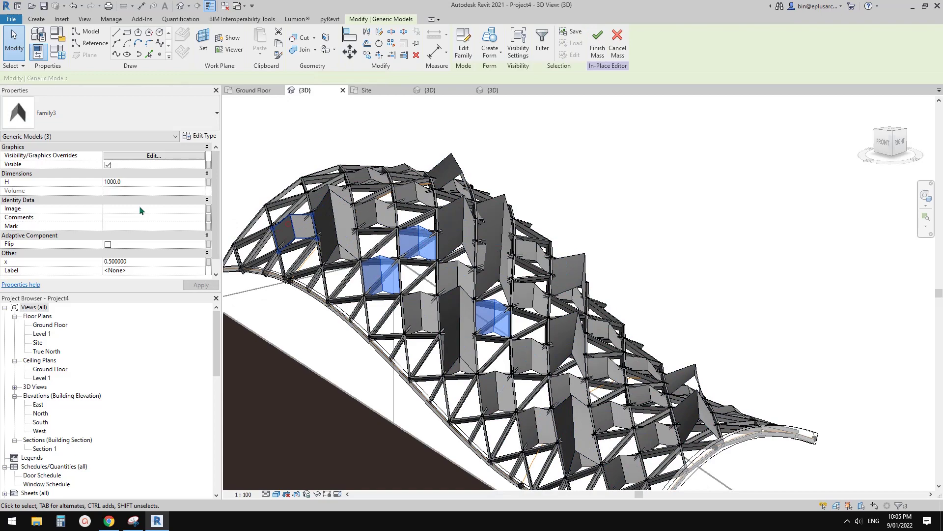
double_click(131, 181)
text(2)
- Select four individual folded panels across the roof and set their fold position parameter x to 0.8
shift+middle_drag(484, 344, 497, 322)
scroll(500, 324, up, 2)
click(556, 359)
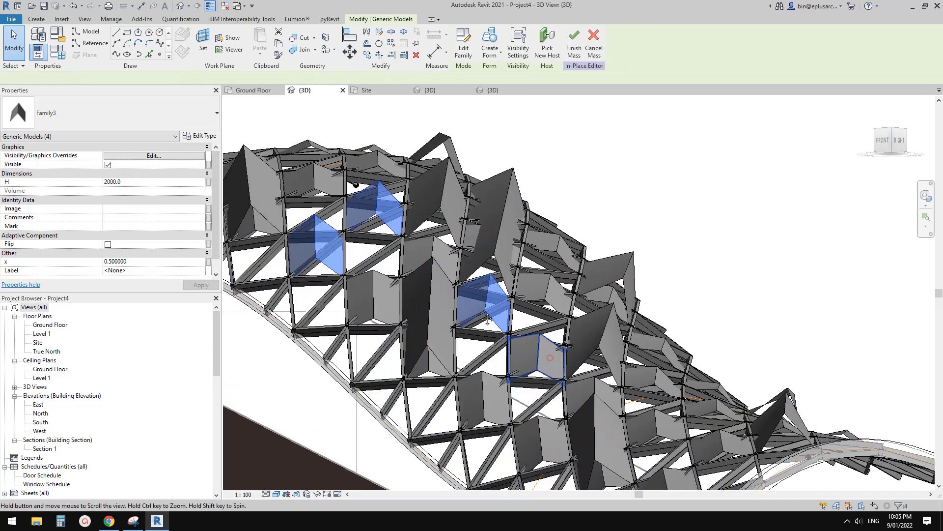
middle_drag(556, 358, 618, 432)
ctrl+click(534, 323)
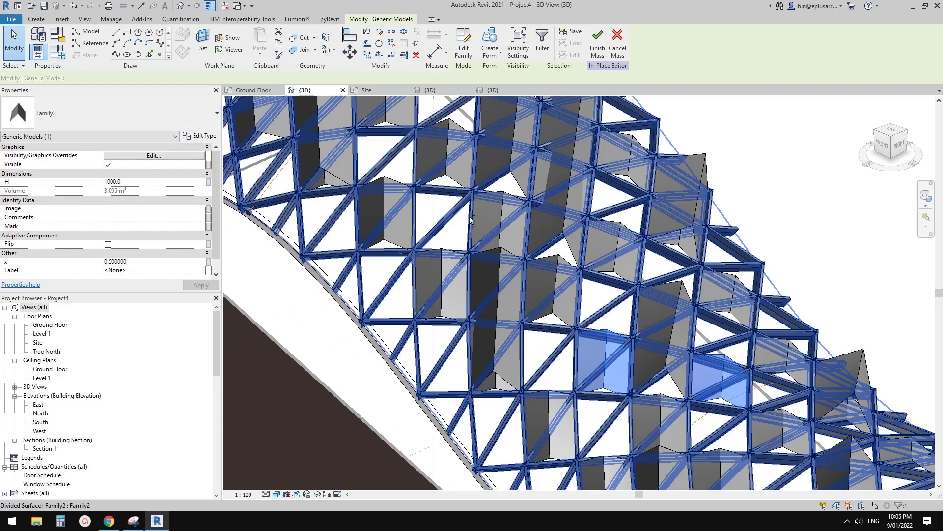
ctrl+click(445, 159)
ctrl+click(378, 207)
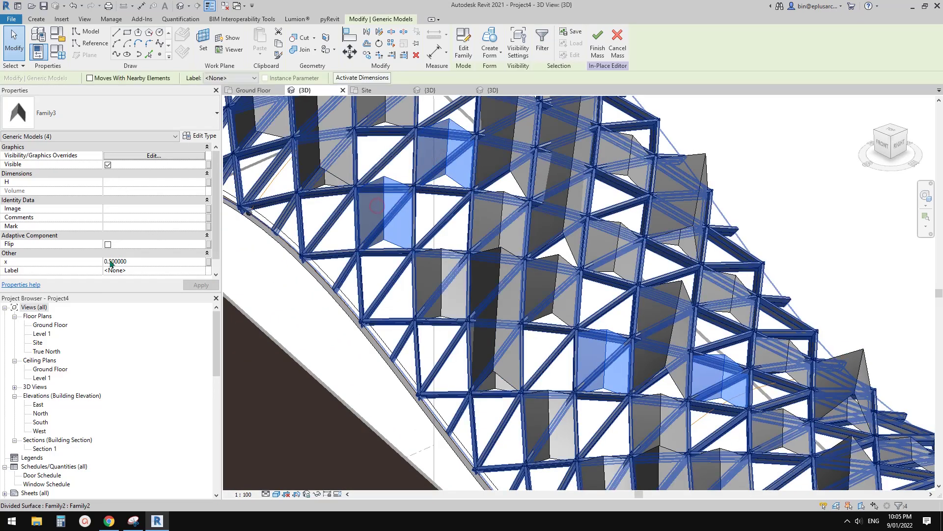
click(144, 261)
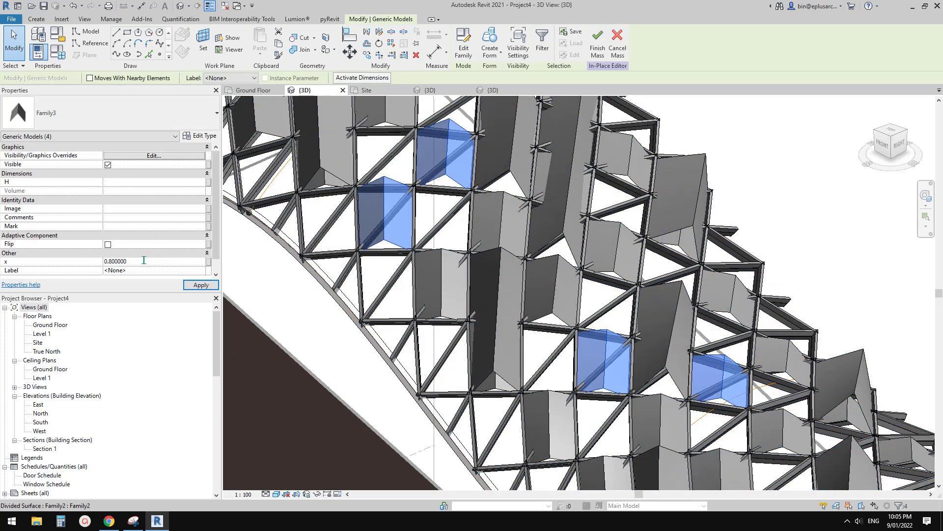
scroll(432, 200, down, 1)
shift+middle_drag(432, 200, 426, 165)
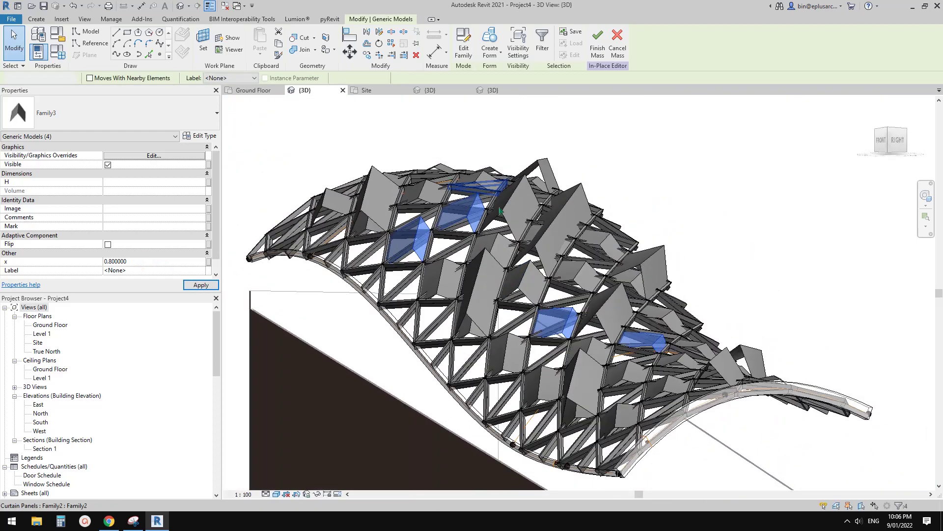
key(Escape)
- Switch to the Gmail message to compare the varied roof panels with the reference images, then return to the Revit model
shift+middle_drag(499, 210, 589, 361)
scroll(634, 342, down, 1)
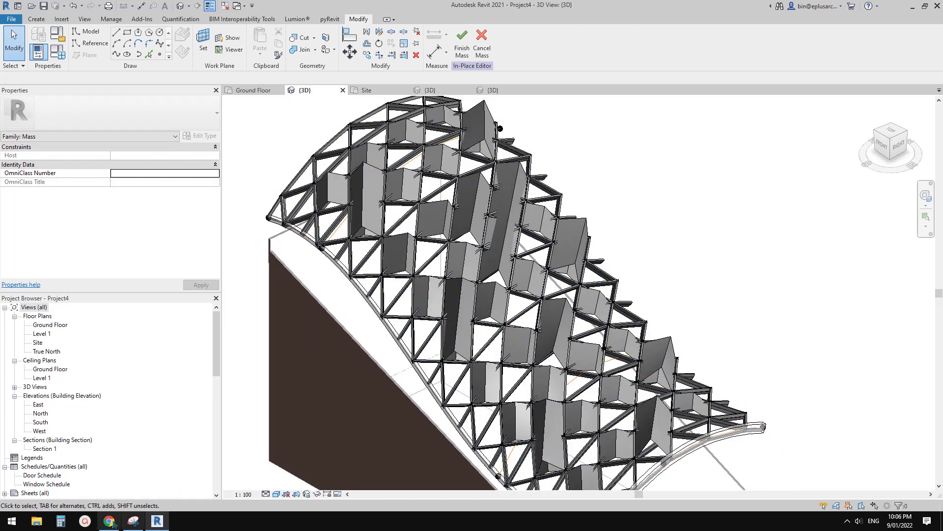
key(alt+Tab)
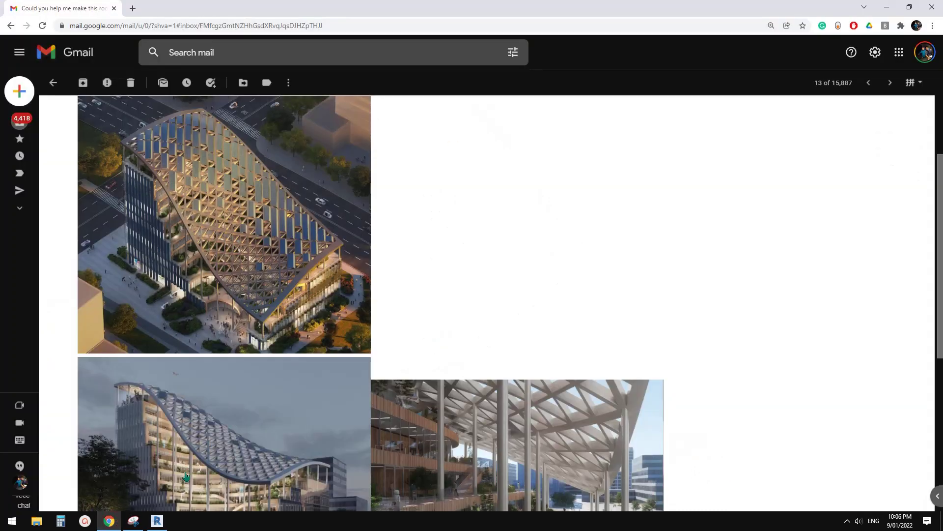
click(166, 526)
mouse_move(496, 379)
shift+middle_down()
mouse_move(530, 327)
mouse_move(582, 309)
mouse_move(701, 324)
mouse_move(589, 353)
mouse_move(530, 383)
mouse_move(512, 365)
mouse_move(491, 362)
shift+middle_up()
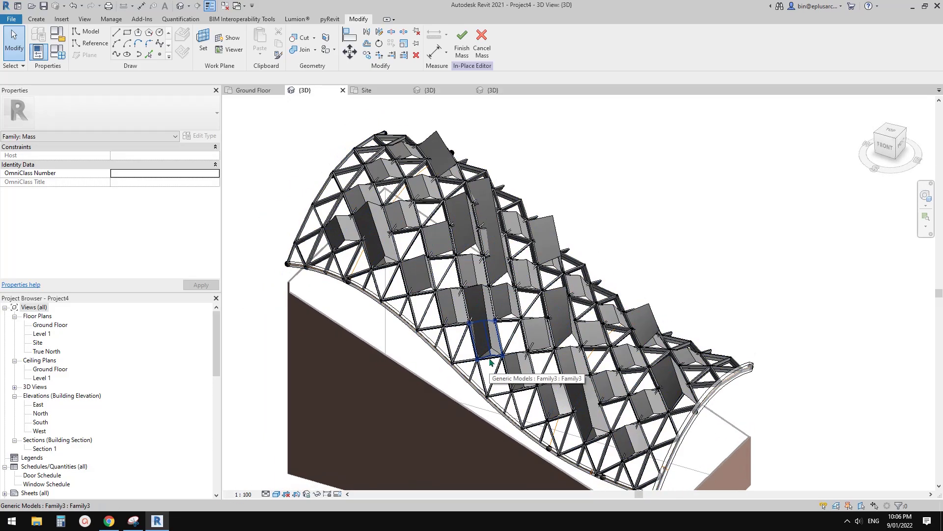